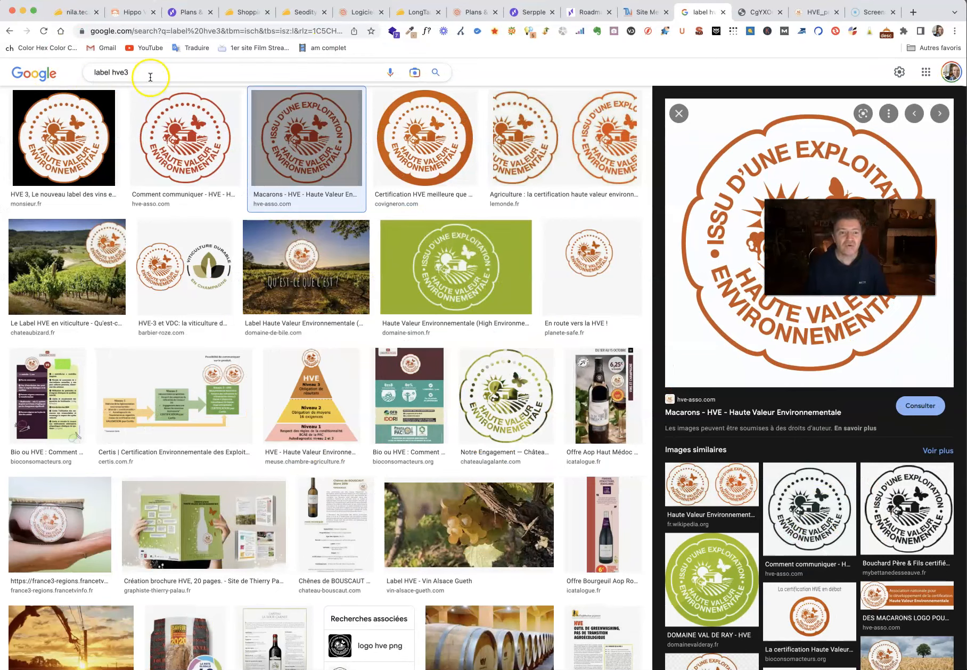
Step: Review the image size filter options for the "label hve3" results
{"action": "left_click", "coordinate": [481, 68]}
{"action": "scroll", "coordinate": [479, 72], "scroll_direction": "up", "scroll_amount": 3}
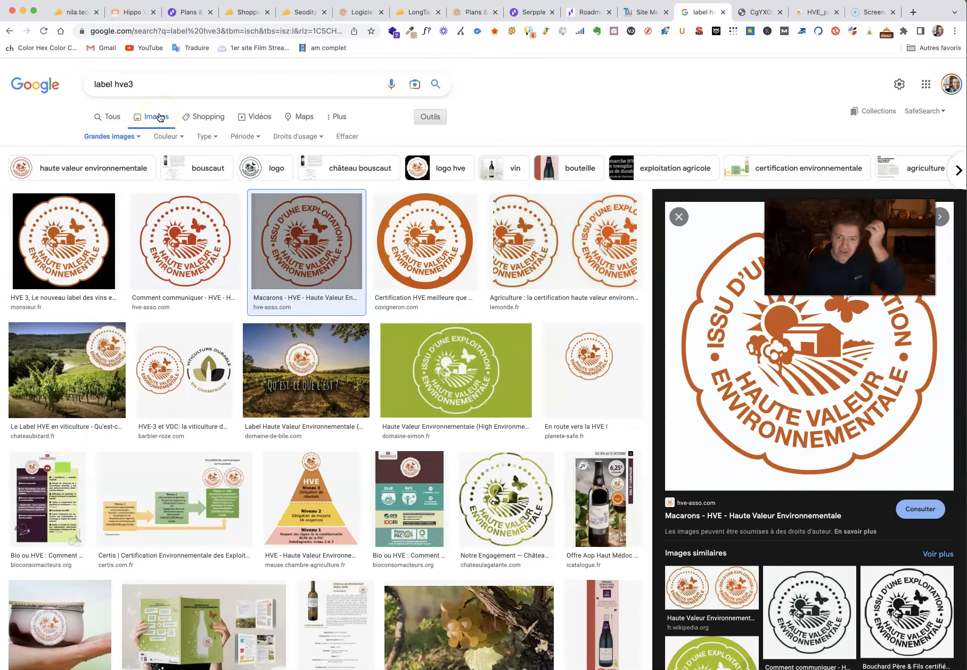
{"action": "left_click", "coordinate": [431, 117]}
{"action": "left_click", "coordinate": [431, 117]}
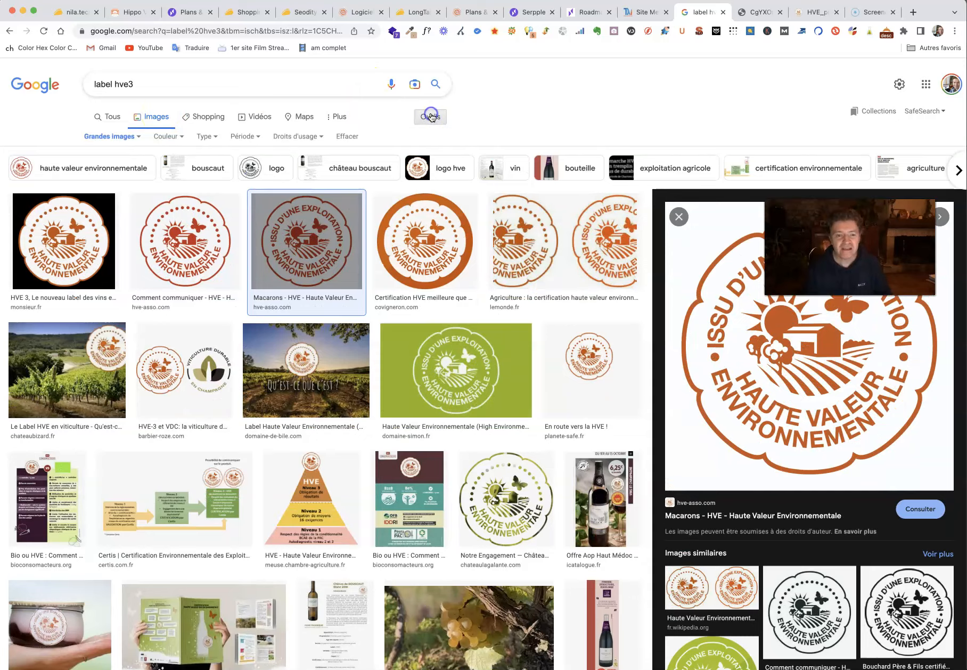
{"action": "left_click", "coordinate": [135, 136]}
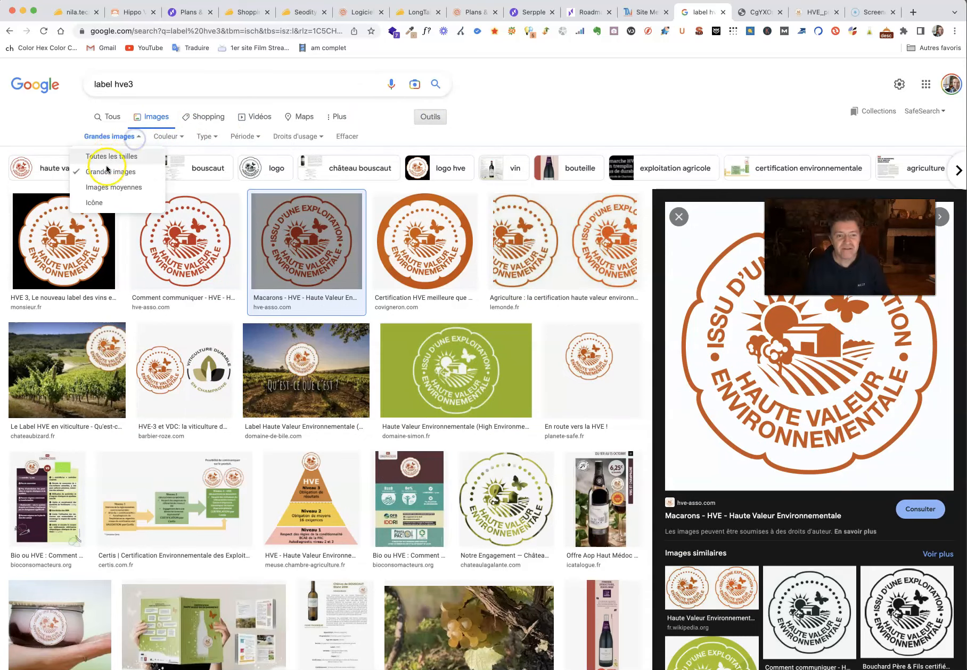
{"action": "left_click", "coordinate": [639, 128]}
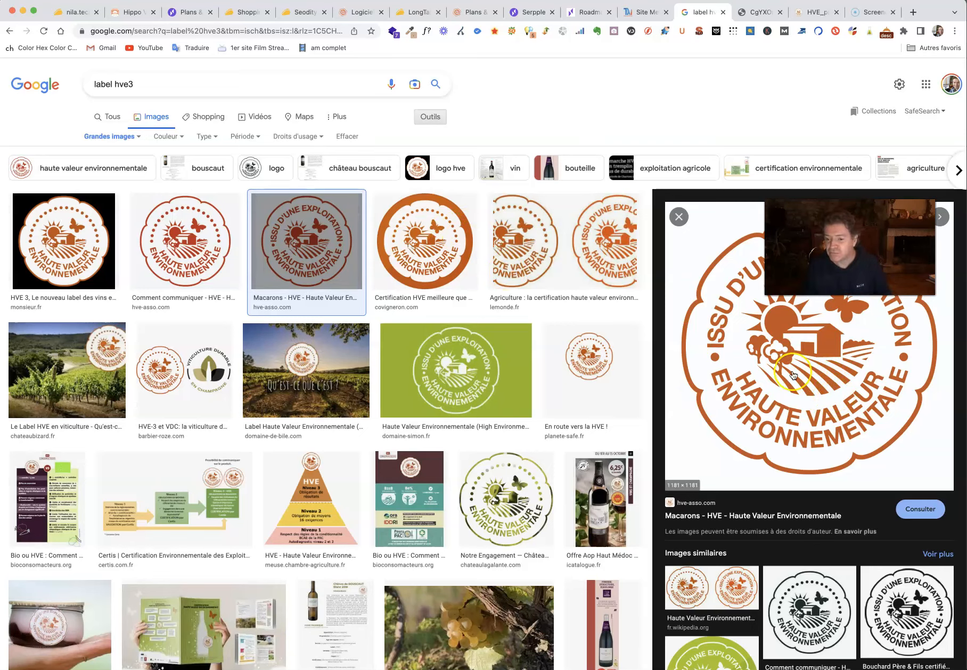
Step: Compare the previews and pixel dimensions of several HVE logo results, ending on the "Macarons - HVE" image from hve-asso.com
{"action": "left_click", "coordinate": [214, 236]}
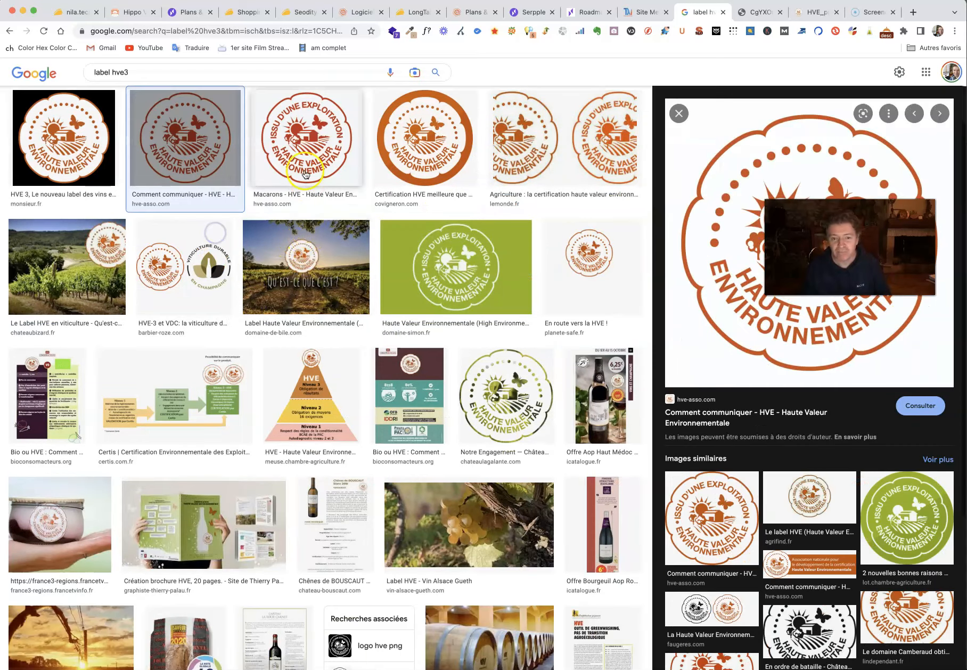
{"action": "left_click", "coordinate": [309, 157]}
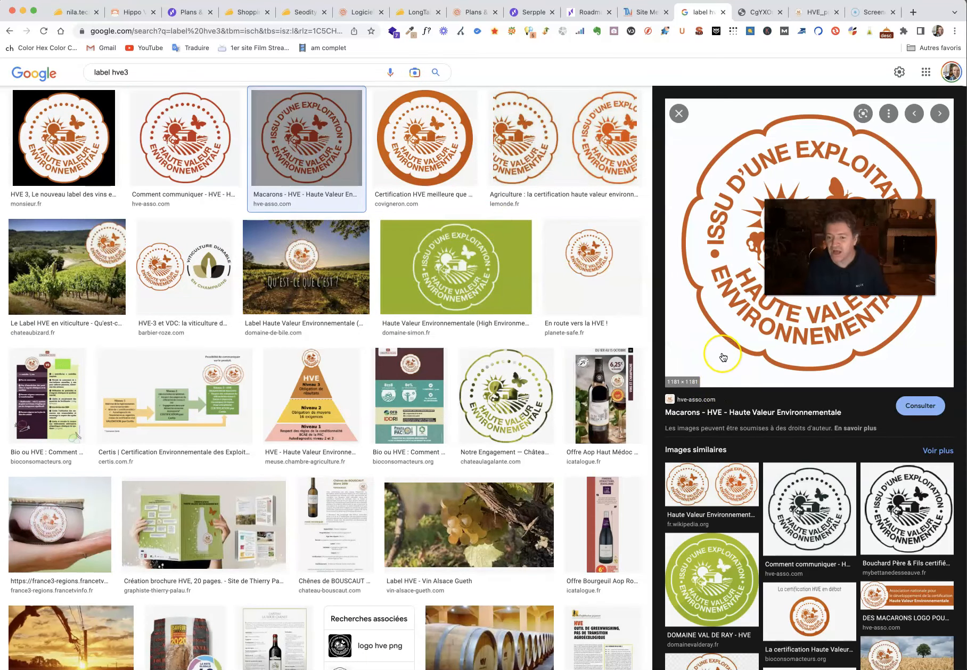
{"action": "left_click", "coordinate": [185, 139]}
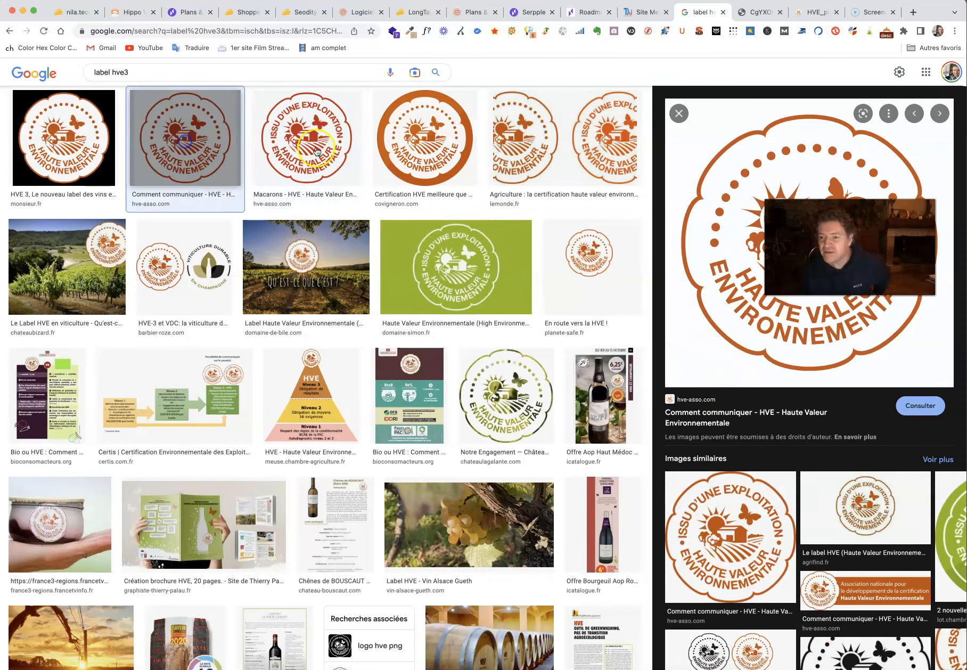
{"action": "scroll", "coordinate": [732, 410], "scroll_direction": "up", "scroll_amount": 2}
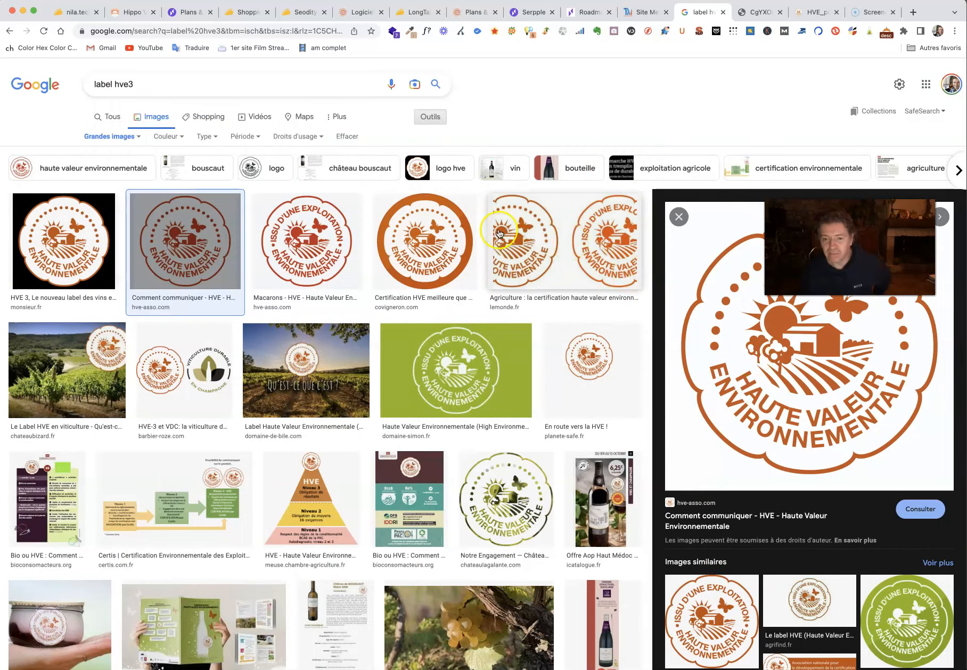
{"action": "left_click", "coordinate": [400, 258]}
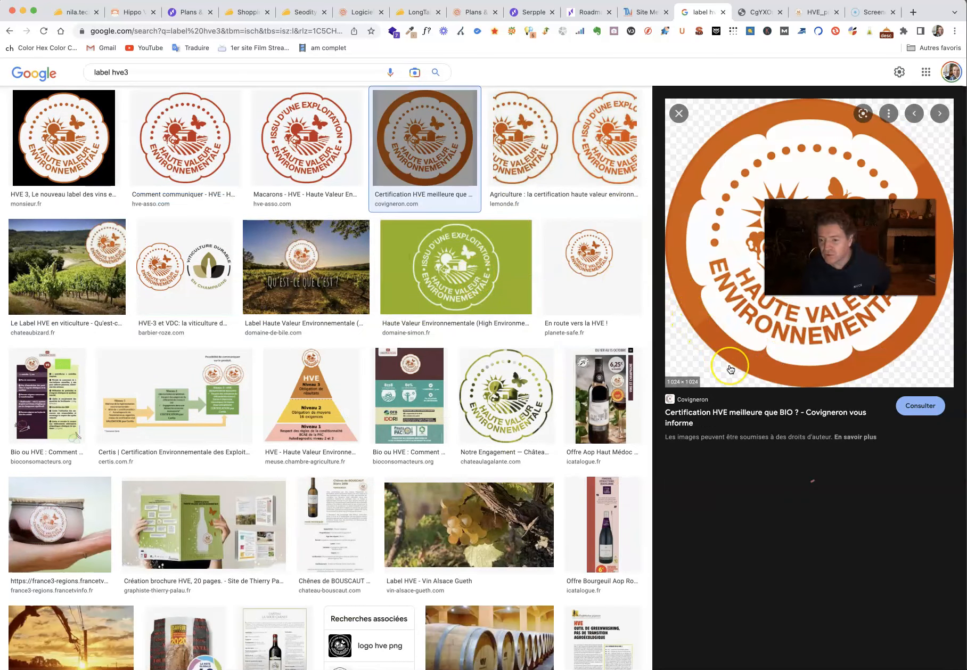
{"action": "scroll", "coordinate": [731, 369], "scroll_direction": "up", "scroll_amount": 2}
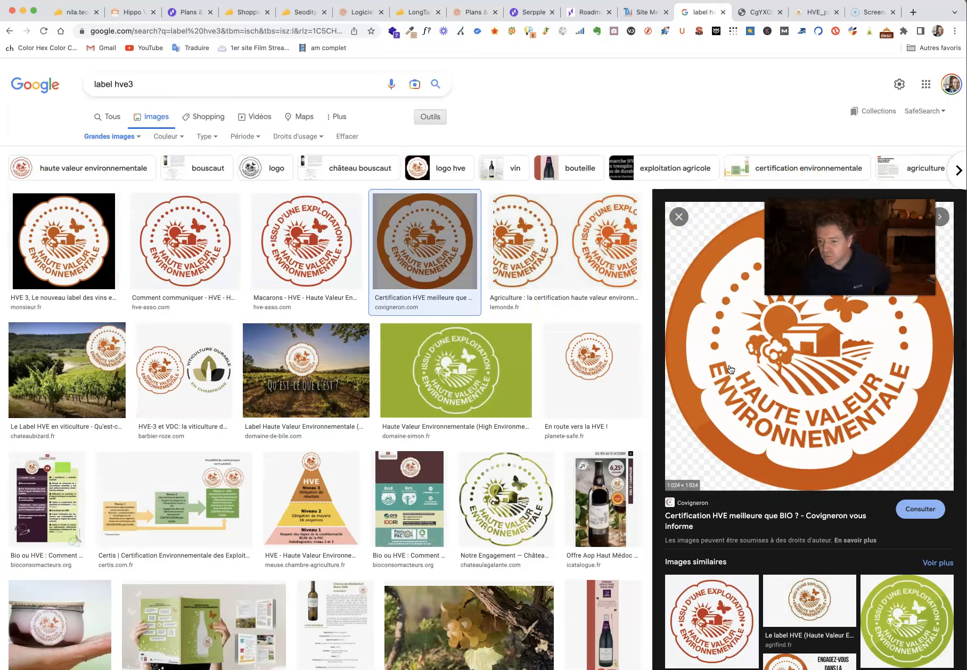
{"action": "left_click", "coordinate": [36, 244]}
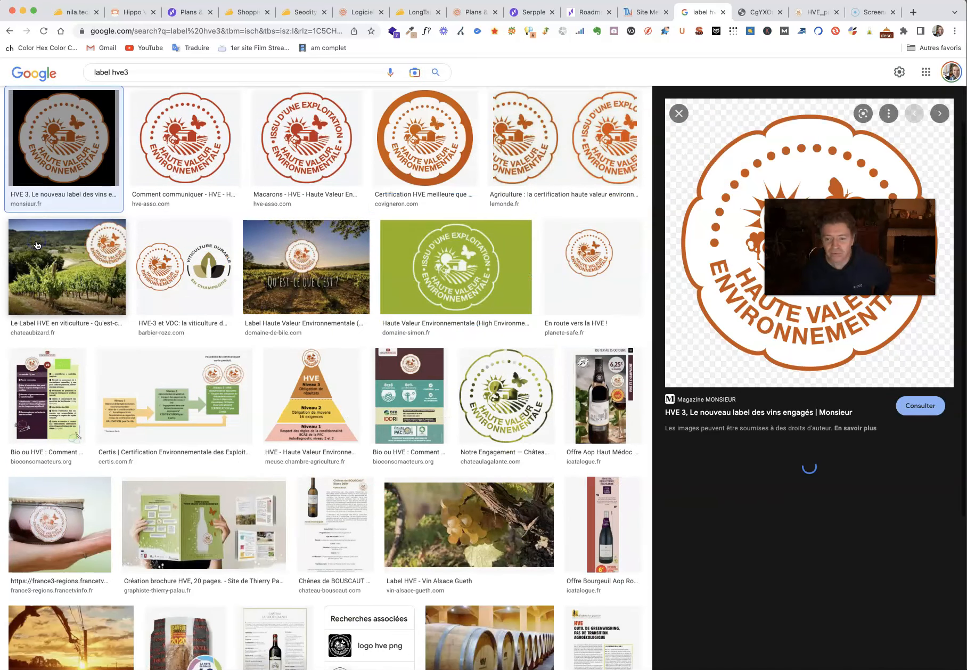
{"action": "scroll", "coordinate": [803, 456], "scroll_direction": "up", "scroll_amount": 2}
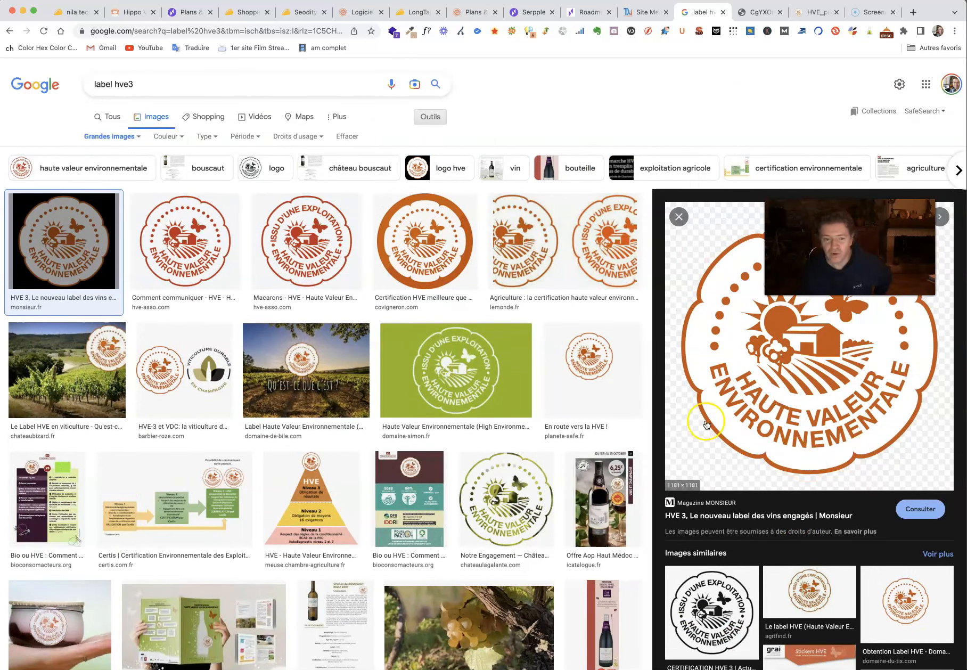
{"action": "left_click", "coordinate": [291, 243]}
{"action": "scroll", "coordinate": [695, 345], "scroll_direction": "up", "scroll_amount": 2}
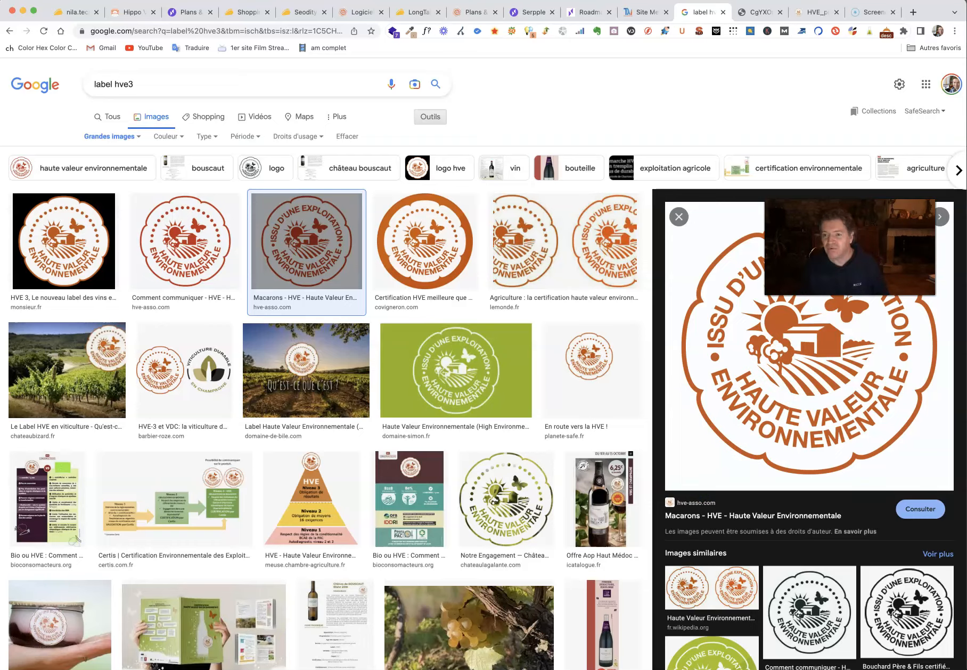
Step: Compare the small thumbnail opened on its own with the full-size HVE_produit_ocre.jpg, and highlight the jpg extension in its address
{"action": "left_click", "coordinate": [758, 13]}
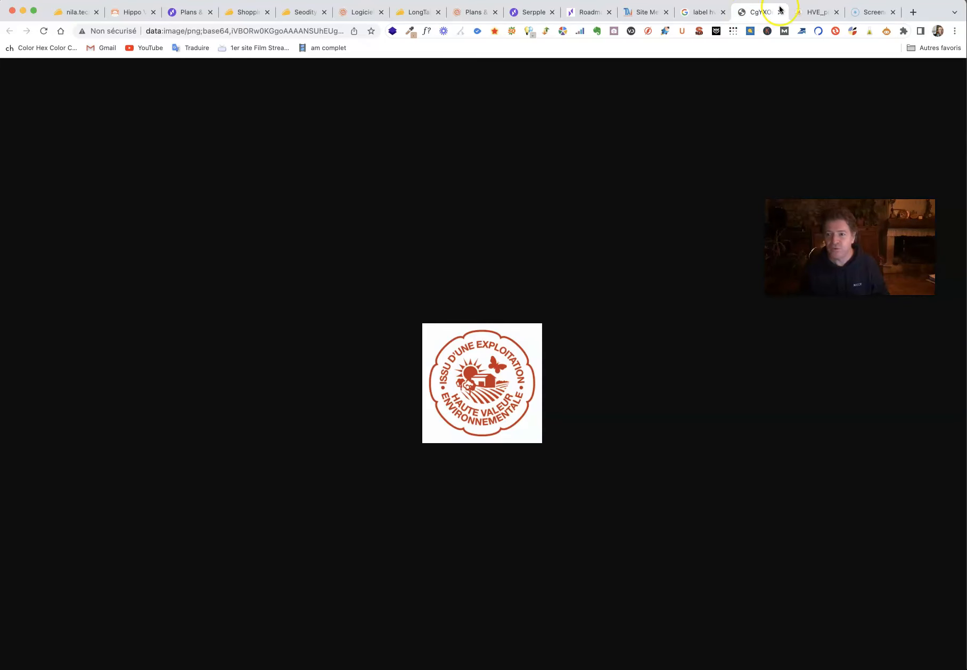
{"action": "left_click", "coordinate": [815, 13]}
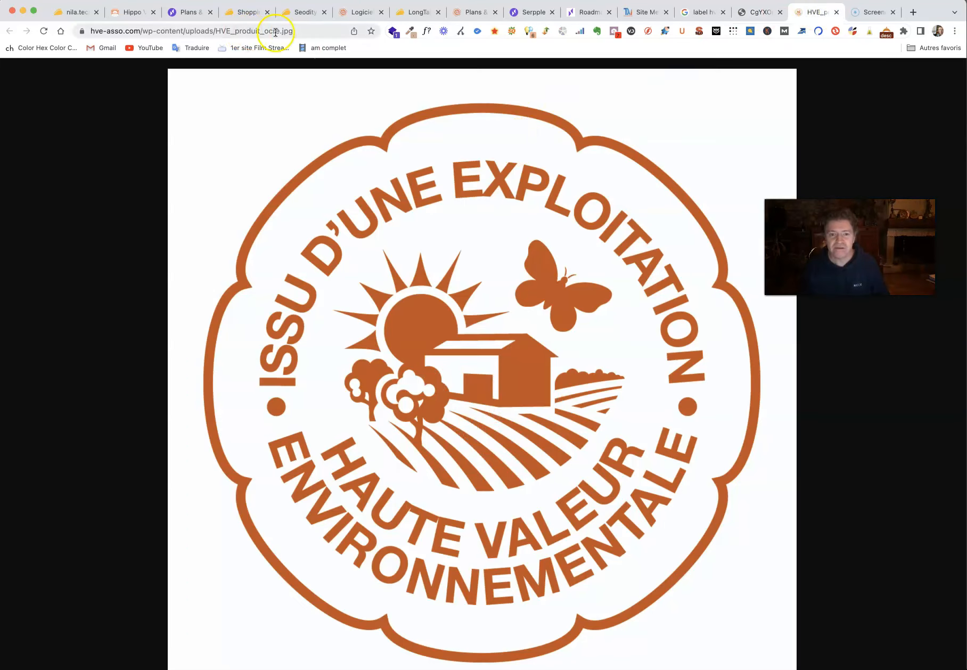
{"action": "left_click", "coordinate": [296, 29]}
{"action": "left_click", "coordinate": [306, 30]}
{"action": "left_click_drag", "start_coordinate": [298, 28], "coordinate": [296, 30]}
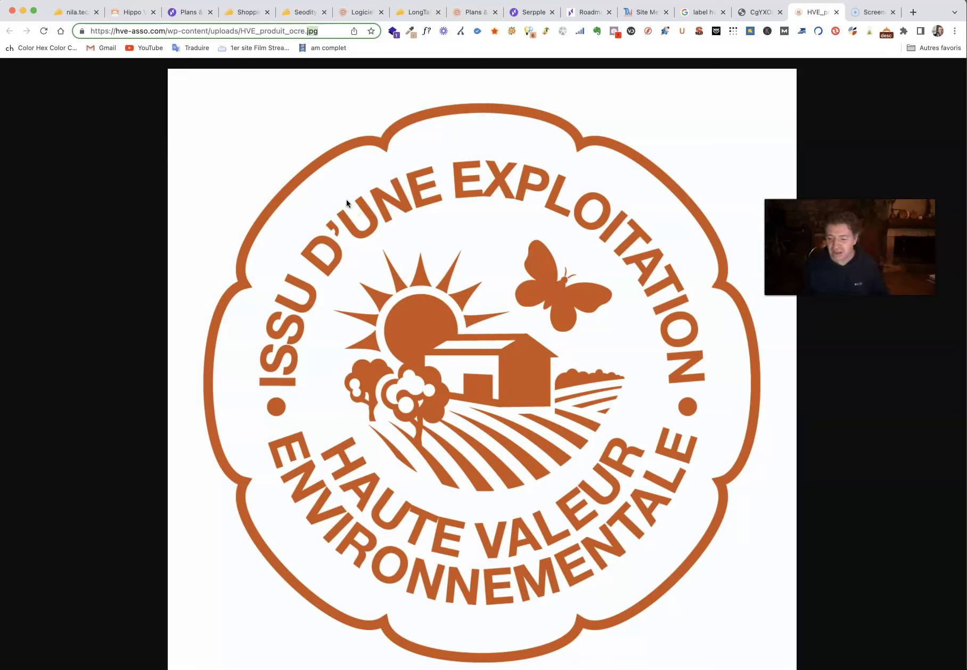
Step: Switch to Illustrator, move the Stroke panel off the HVE_produit_ocre.jpg artwork and shift the image slightly to the right
{"action": "left_click", "coordinate": [23, 11]}
{"action": "left_click", "coordinate": [339, 103]}
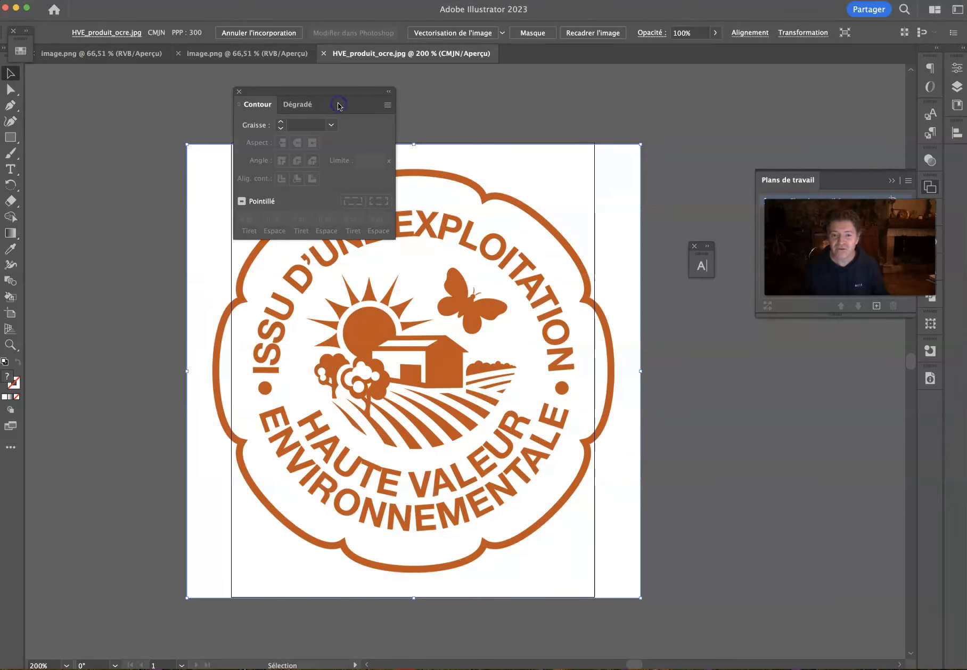
{"action": "left_click_drag", "start_coordinate": [327, 100], "coordinate": [765, 431]}
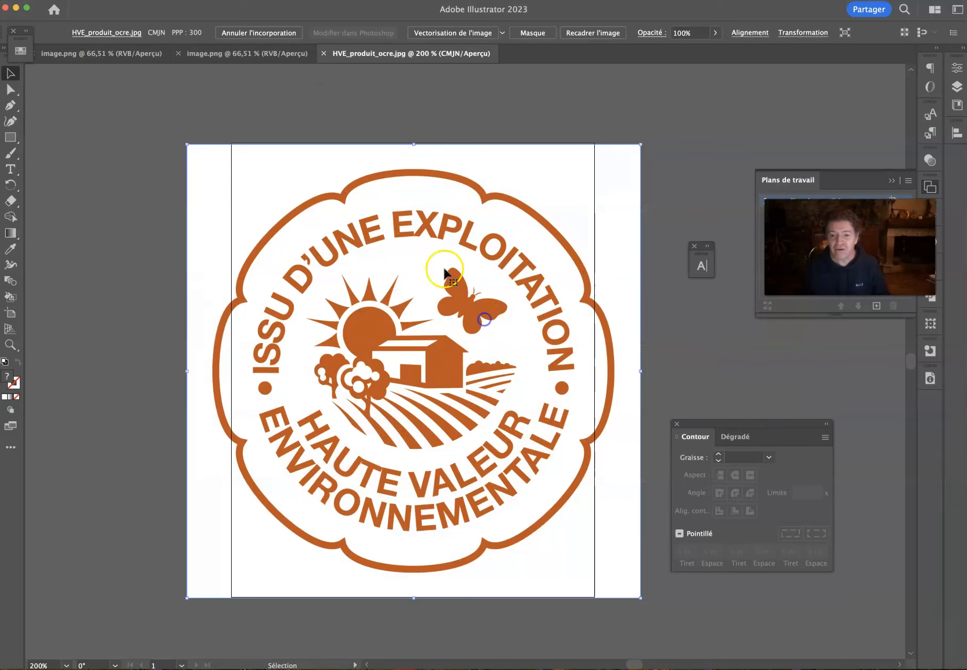
{"action": "left_click_drag", "start_coordinate": [420, 259], "coordinate": [435, 249]}
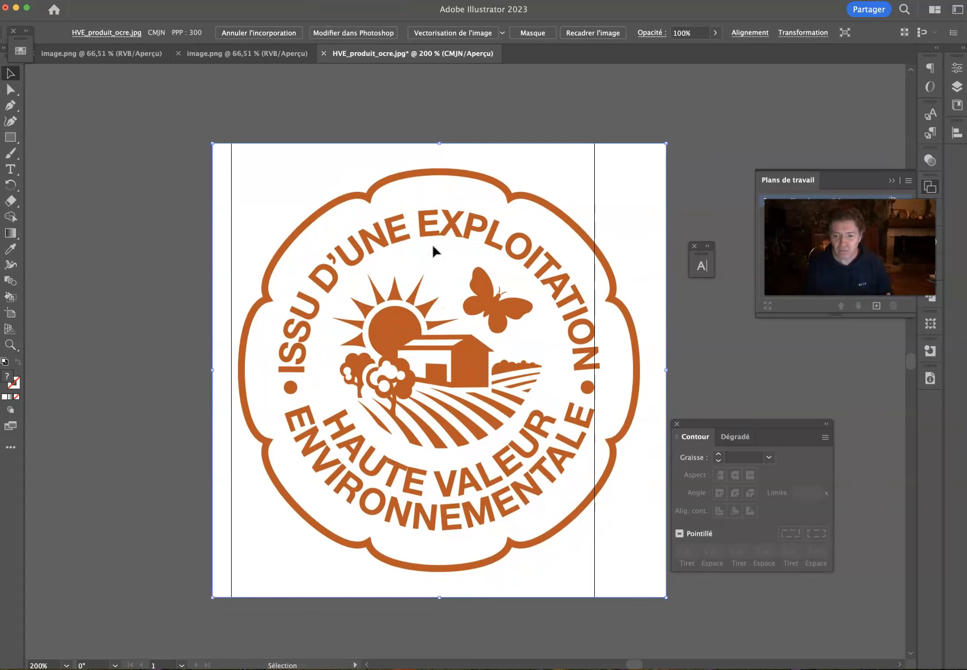
Step: Resize the artboard using the preset that fits it to the artwork bounds
{"action": "double_click", "coordinate": [7, 315]}
{"action": "left_click", "coordinate": [112, 151]}
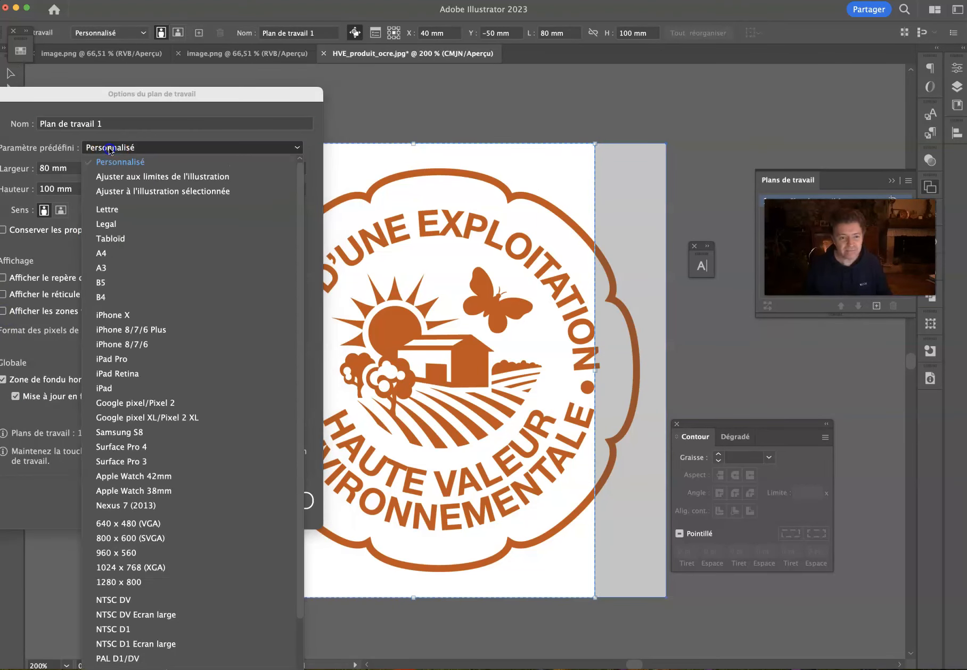
{"action": "left_click", "coordinate": [134, 178]}
{"action": "left_click", "coordinate": [275, 498]}
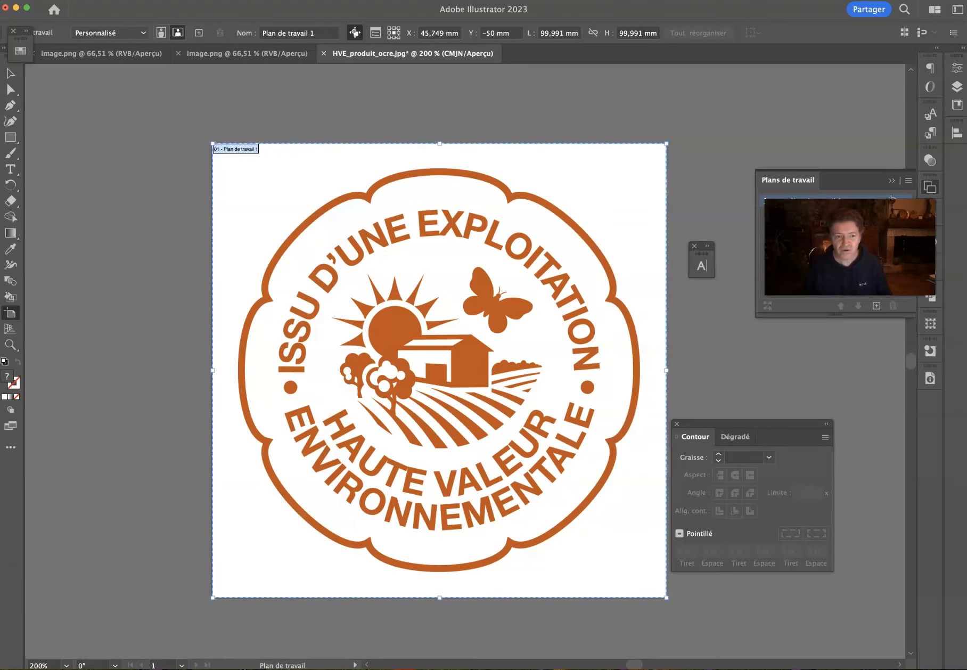
Step: Trace the HVE logo image with the default Image Trace preset and expand the result into paths
{"action": "left_click", "coordinate": [11, 73]}
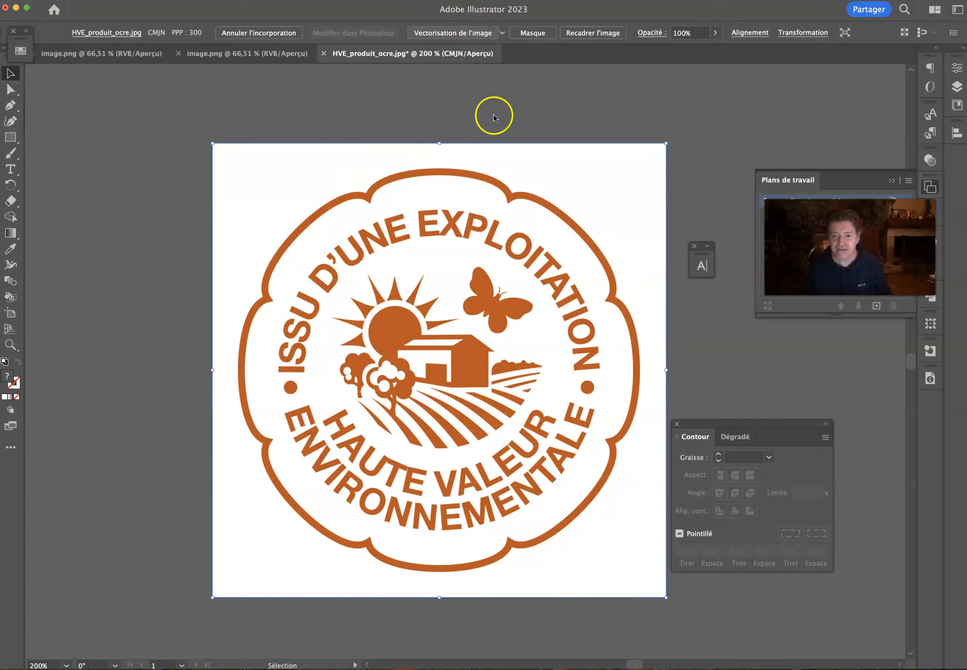
{"action": "left_click", "coordinate": [478, 33]}
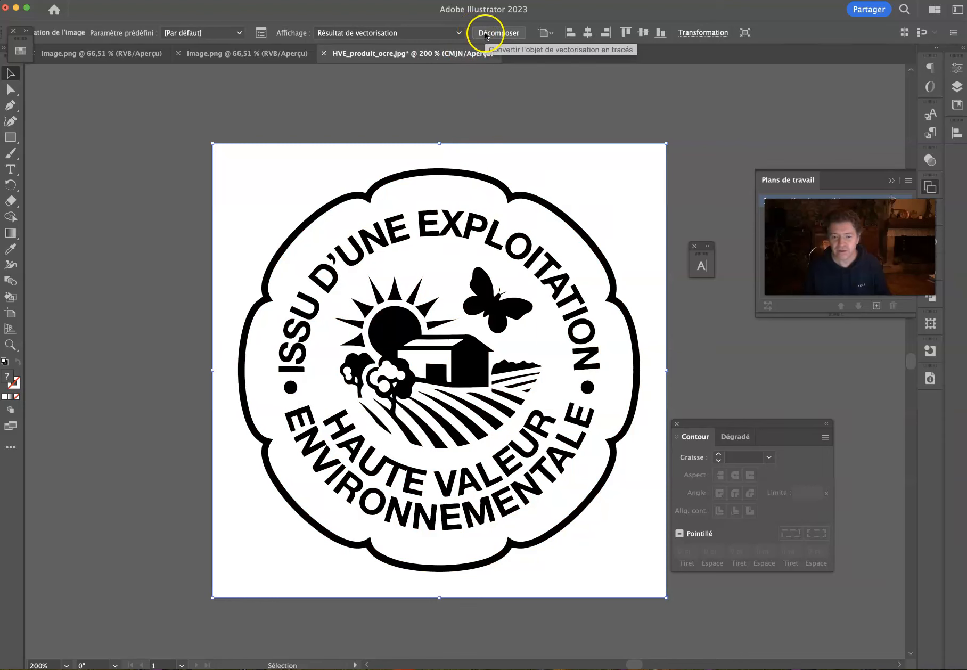
{"action": "left_click", "coordinate": [499, 33]}
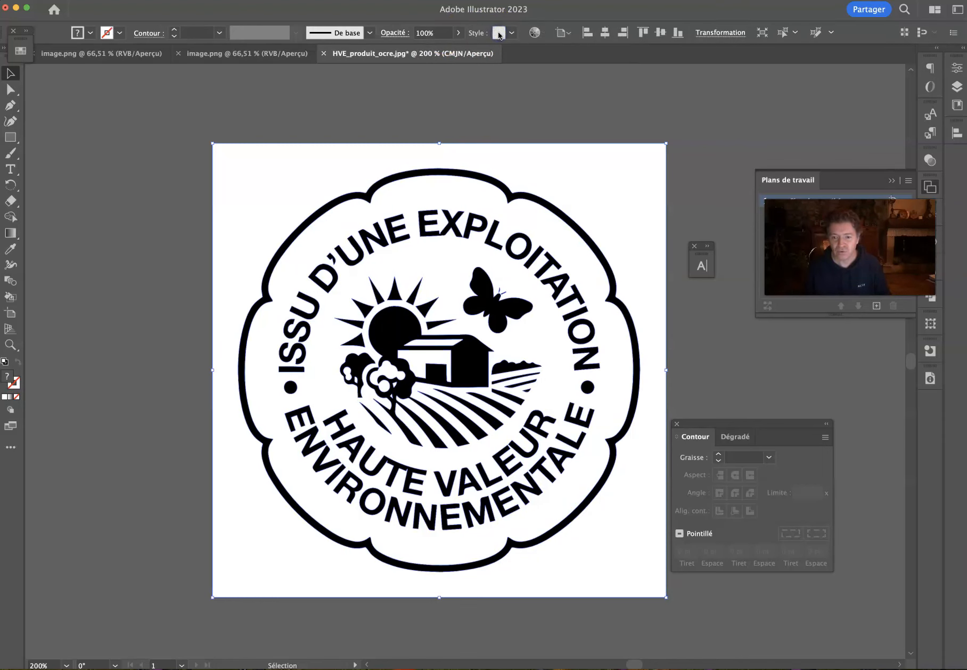
Step: Remove the white background square around the traced logo with the Group Selection tool, and check the selection of the remaining paths
{"action": "left_click", "coordinate": [10, 89]}
{"action": "left_click_drag", "start_coordinate": [10, 89], "coordinate": [74, 106]}
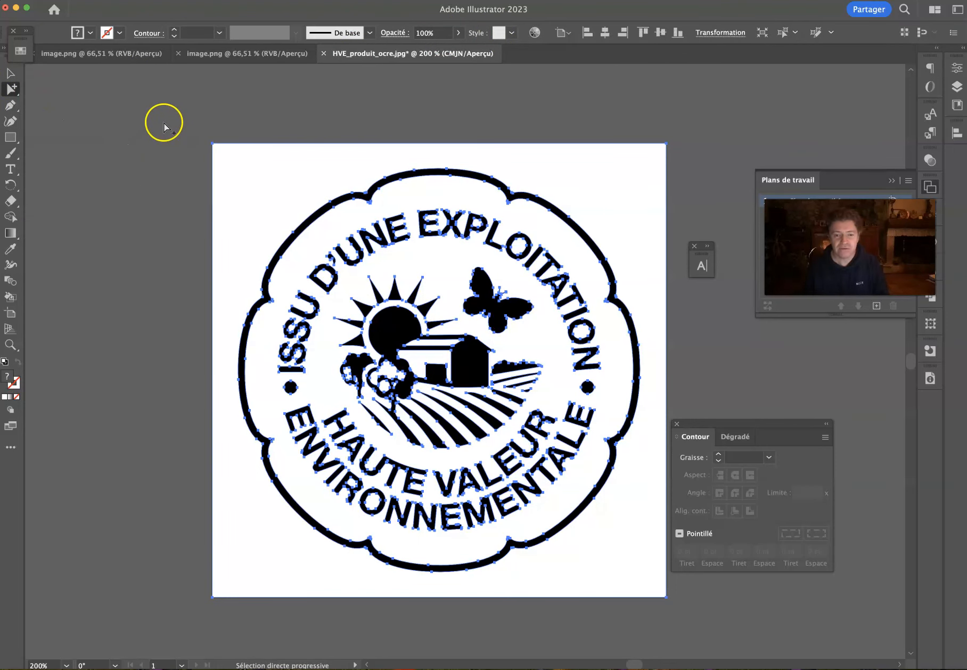
{"action": "left_click", "coordinate": [164, 127]}
{"action": "left_click", "coordinate": [251, 158]}
{"action": "left_click", "coordinate": [462, 356]}
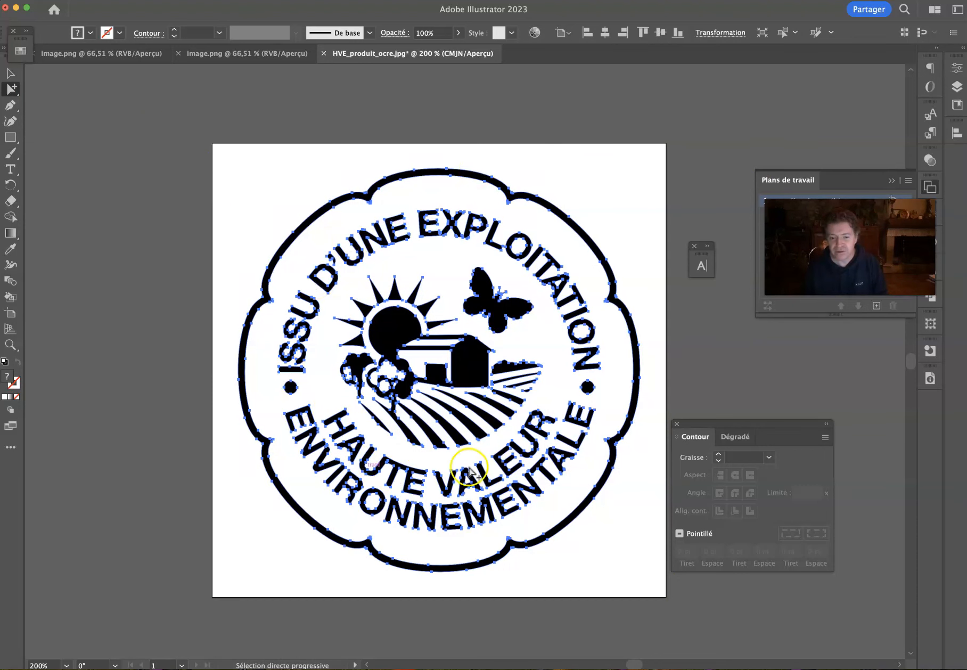
{"action": "left_click_drag", "start_coordinate": [185, 150], "coordinate": [728, 607]}
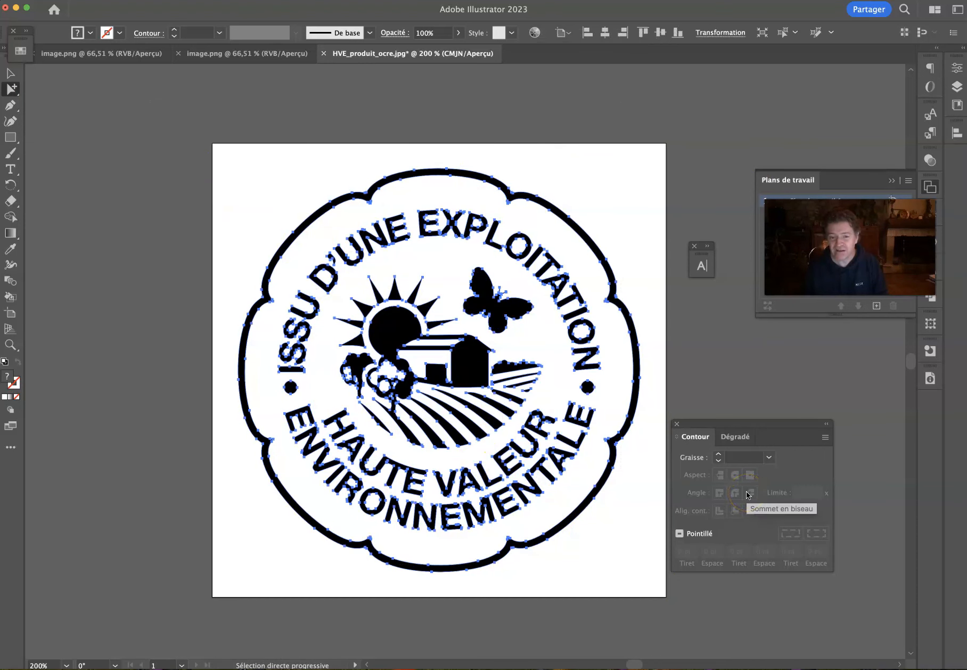
{"action": "left_click", "coordinate": [736, 367]}
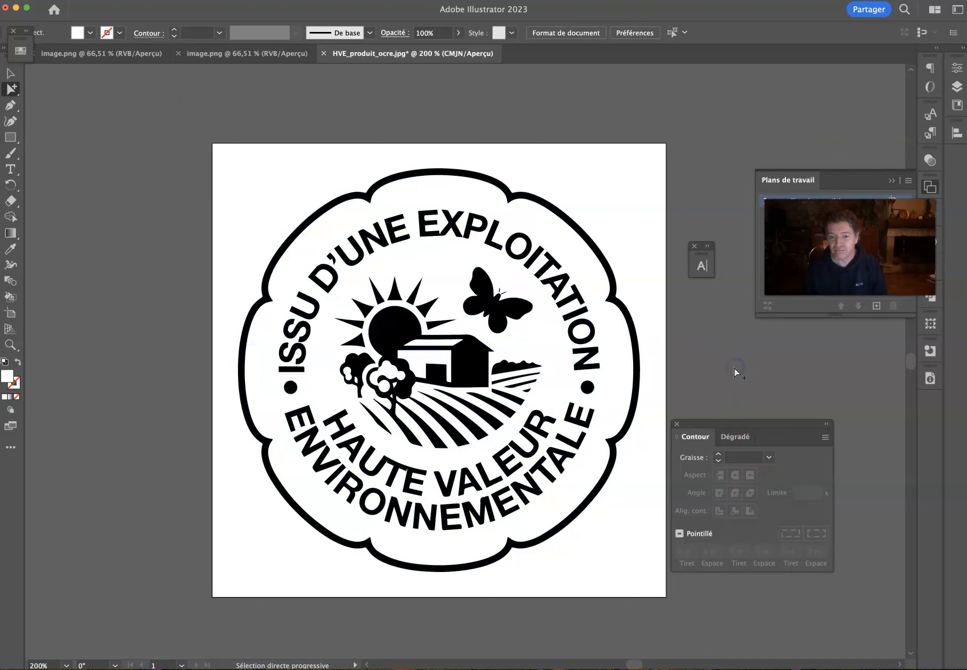
Step: Select all the logo's paths, open the default Print (Impression) swatch library and place it below the Swatches panel
{"action": "key", "text": "super+a"}
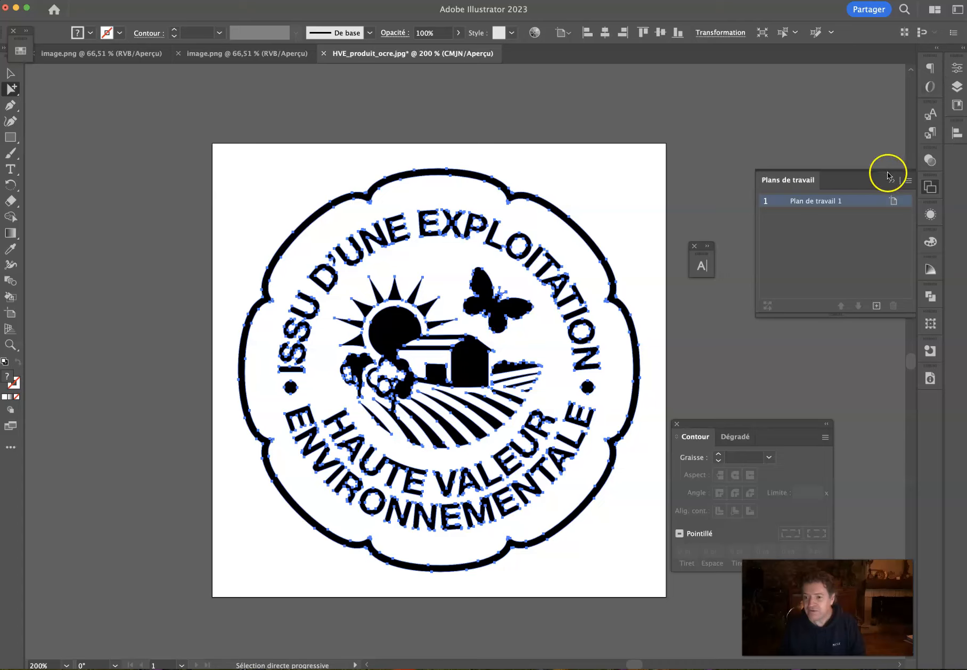
{"action": "left_click", "coordinate": [21, 51]}
{"action": "left_click", "coordinate": [187, 44]}
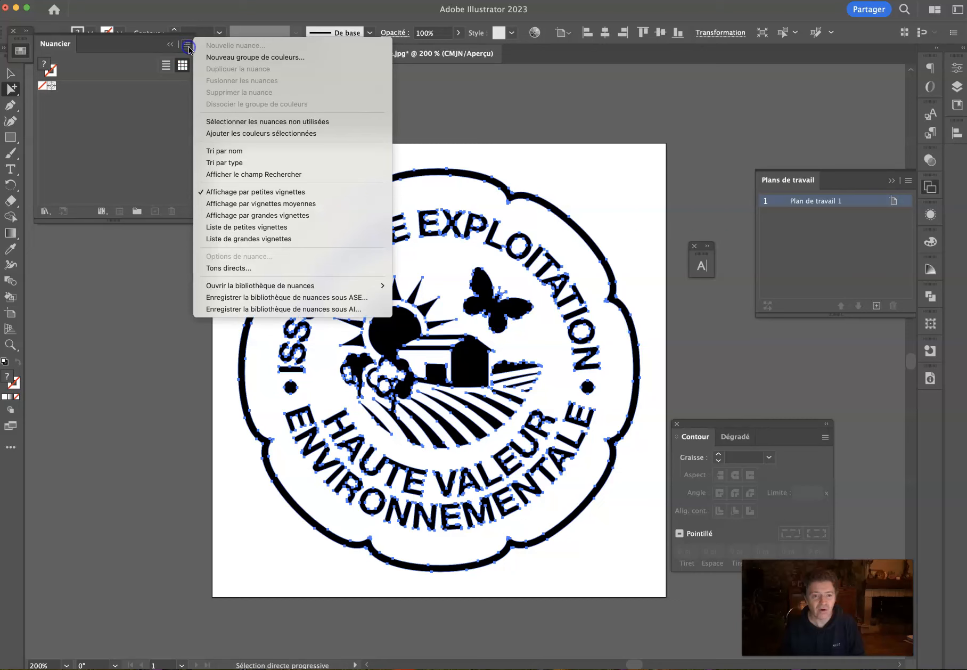
{"action": "mouse_move", "coordinate": [256, 285]}
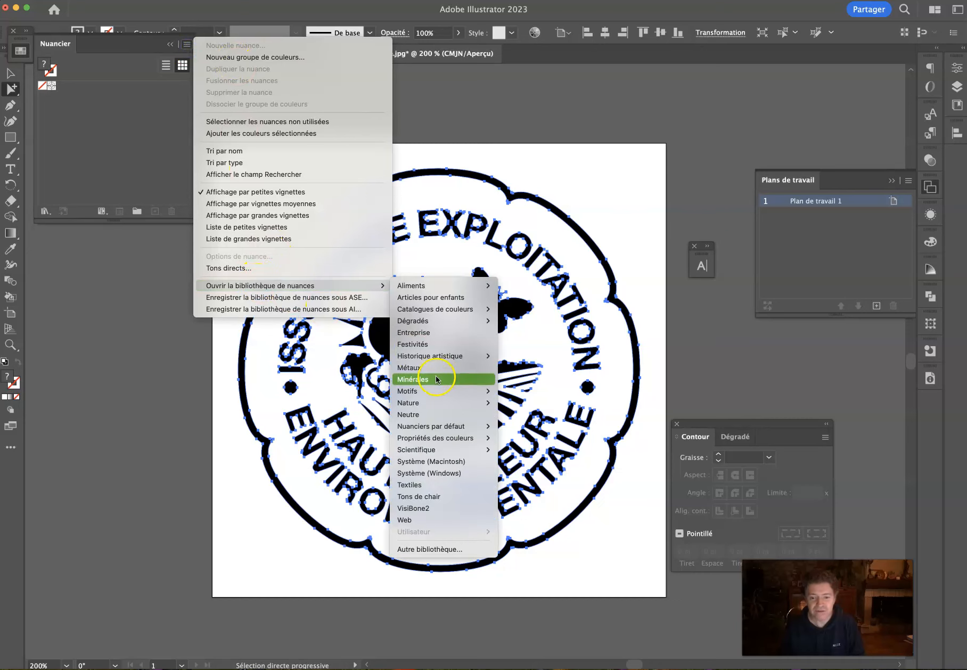
{"action": "mouse_move", "coordinate": [437, 427]}
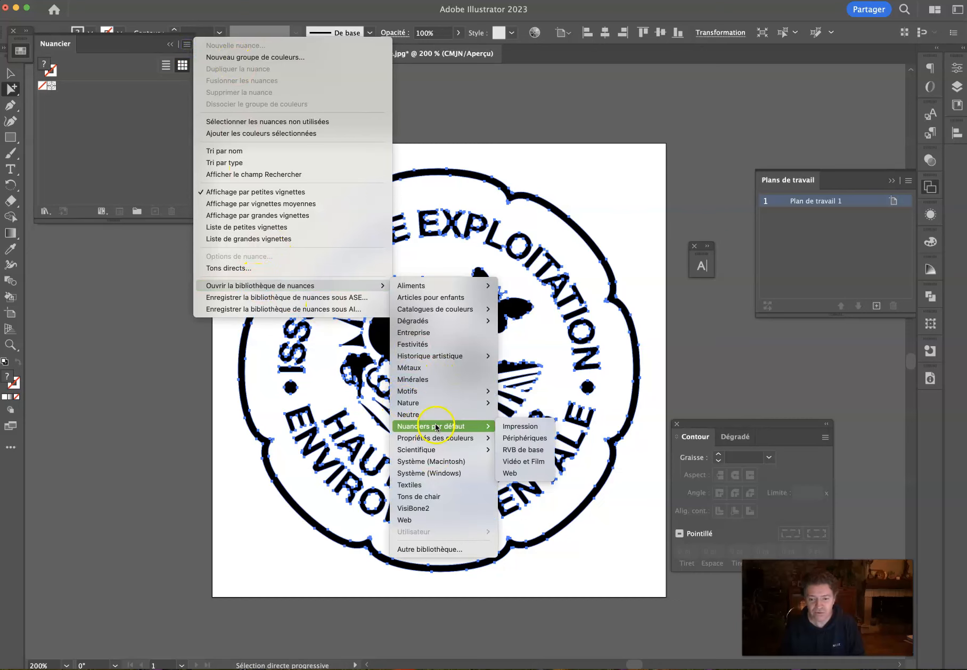
{"action": "left_click", "coordinate": [516, 427]}
{"action": "left_click_drag", "start_coordinate": [343, 336], "coordinate": [128, 277]}
Step: Try filling all the selected logo paths with a red swatch, and undo it
{"action": "left_click", "coordinate": [106, 323]}
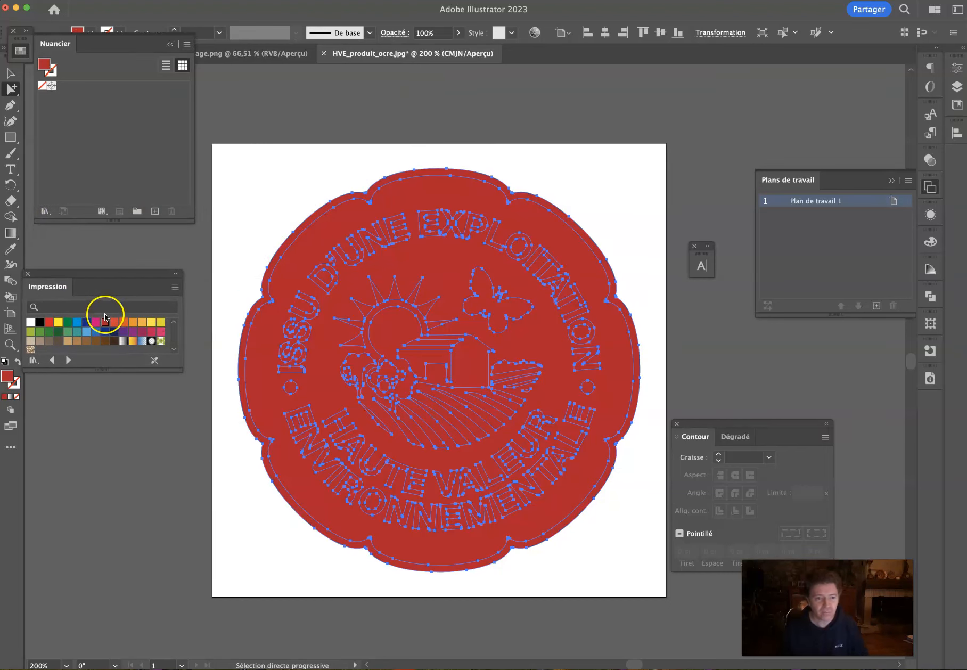
{"action": "key", "text": "super+z"}
Step: Delete the white shape inside the logo's scalloped outer border
{"action": "left_click", "coordinate": [380, 144]}
{"action": "left_click", "coordinate": [399, 188]}
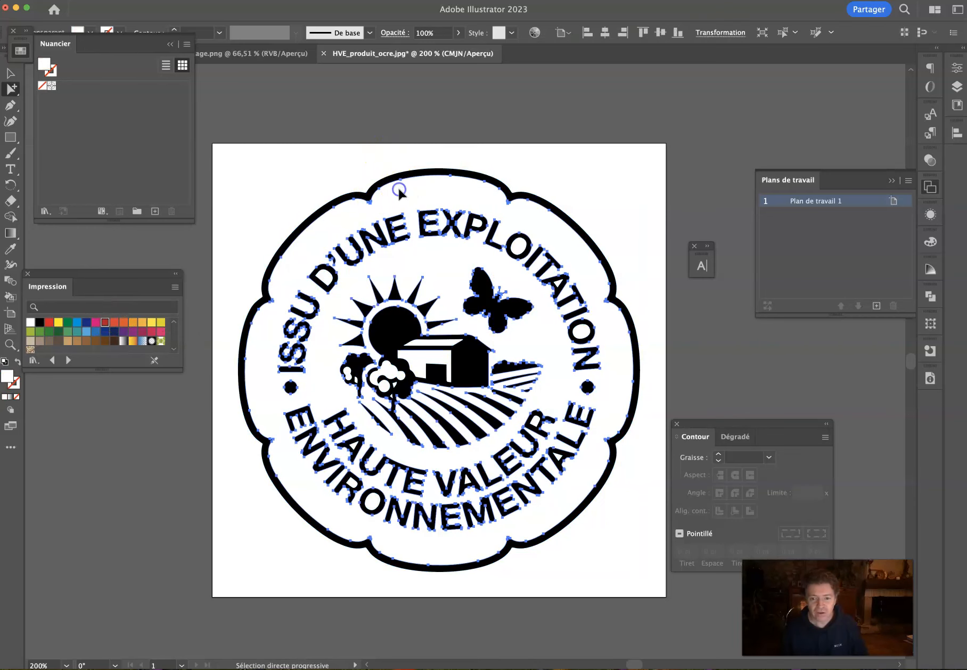
{"action": "key", "text": "Delete"}
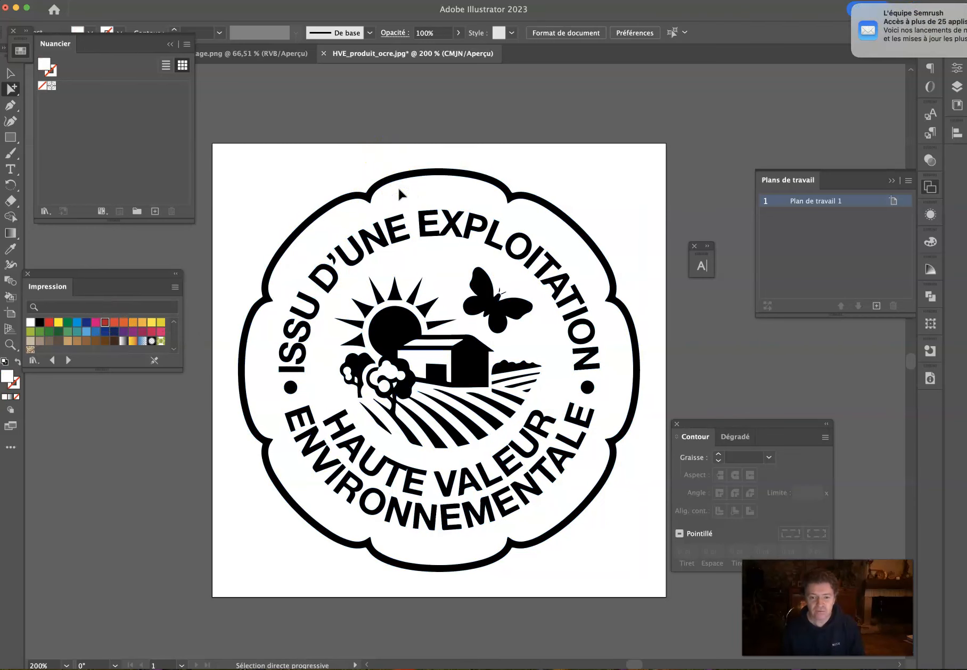
Step: Fill all the logo's paths with red C=15 M=100 J=90 N=10 and delete the background shape inside the scalloped border
{"action": "left_click", "coordinate": [398, 229]}
{"action": "left_click", "coordinate": [399, 229]}
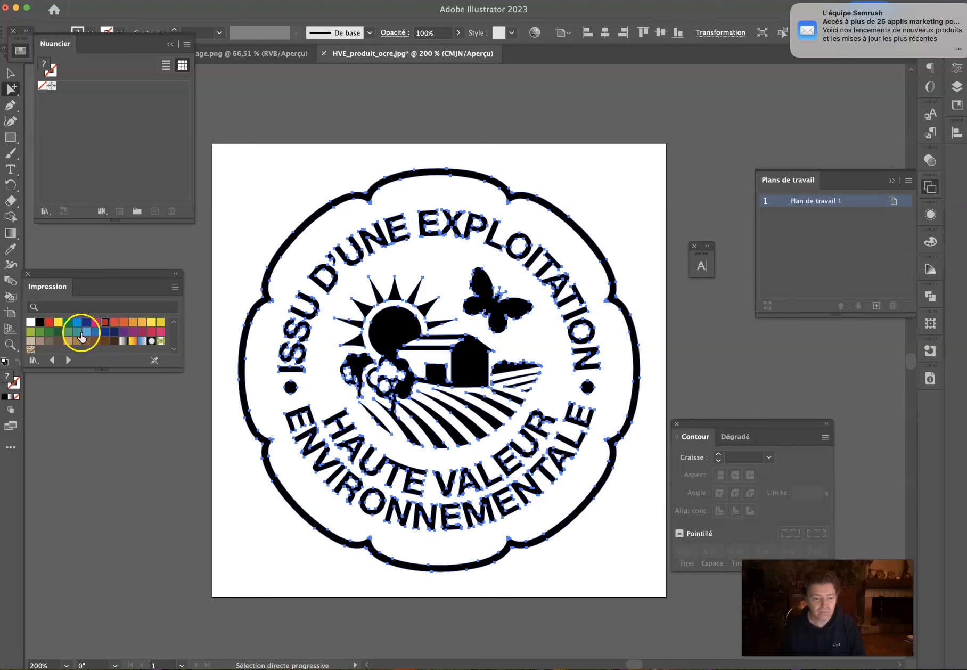
{"action": "left_click", "coordinate": [105, 323]}
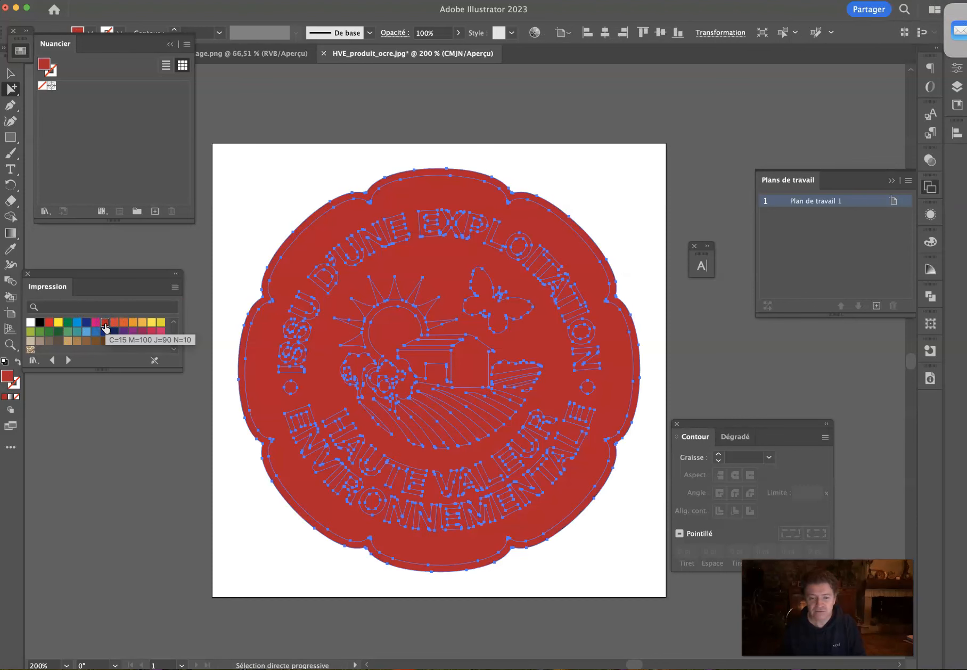
{"action": "left_click", "coordinate": [242, 199]}
{"action": "left_click", "coordinate": [313, 250]}
{"action": "key", "text": "Delete"}
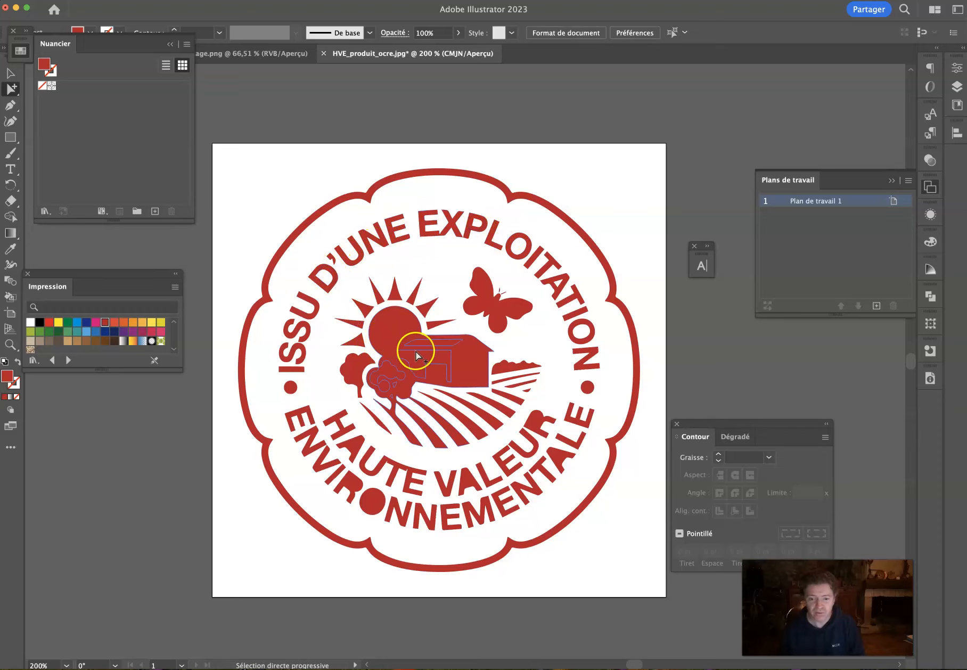
Step: Copy the green logo from image.png into HVE_produit_ocre.jpg, accepting the colour profile conversion
{"action": "left_click", "coordinate": [279, 54]}
{"action": "left_click_drag", "start_coordinate": [345, 286], "coordinate": [499, 489]}
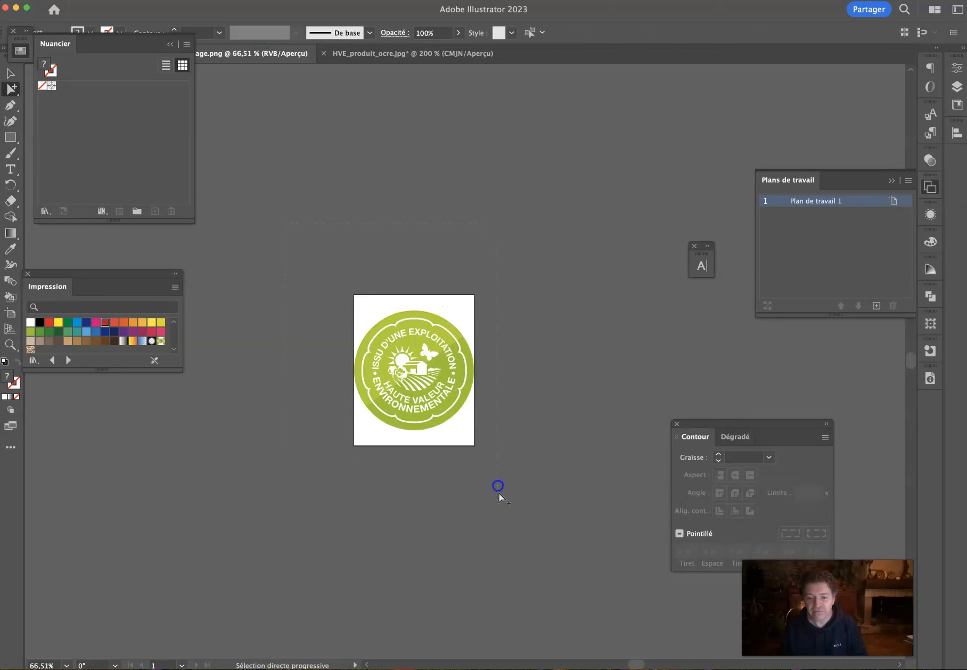
{"action": "left_click", "coordinate": [353, 57]}
{"action": "key", "text": "super+v"}
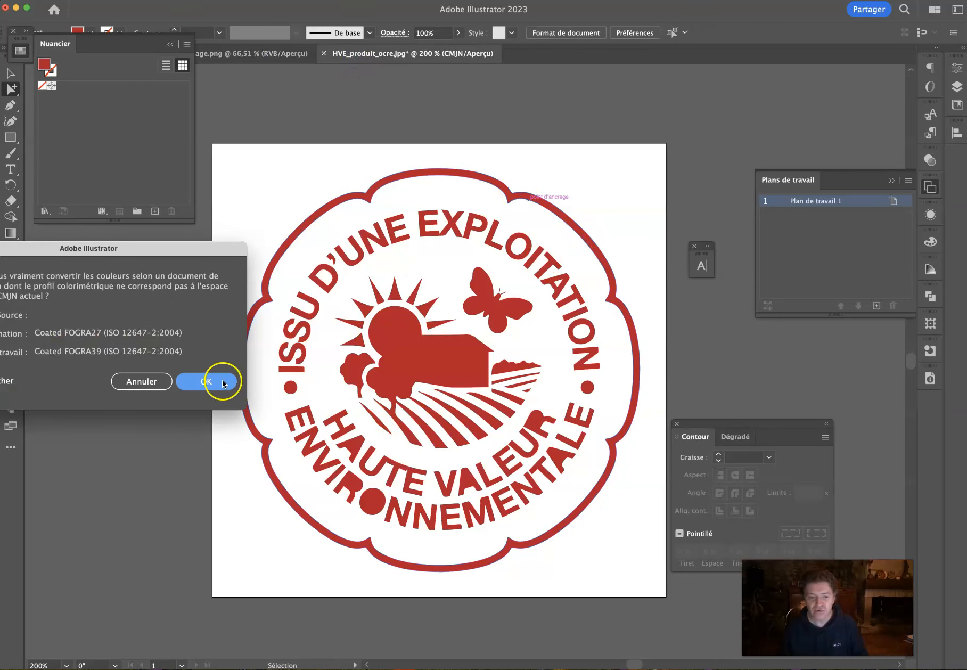
{"action": "left_click", "coordinate": [216, 384]}
Step: Scale the pasted green logo down to less than half its size and place it outside the artboard's lower left as a reference
{"action": "left_click_drag", "start_coordinate": [464, 368], "coordinate": [480, 351]}
{"action": "left_click", "coordinate": [11, 74]}
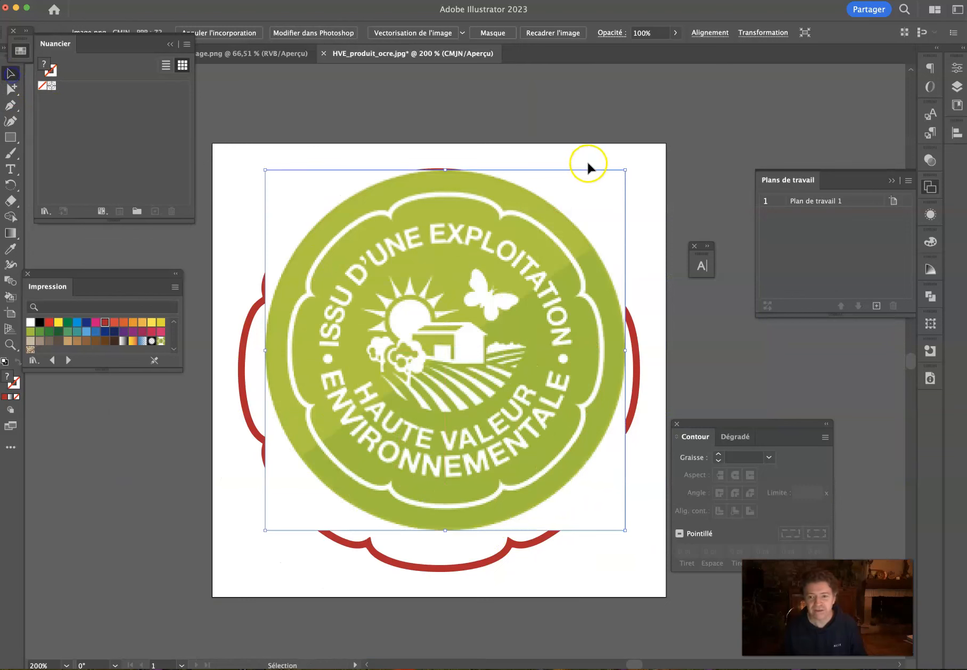
{"action": "left_click_drag", "start_coordinate": [625, 169], "coordinate": [425, 272]}
{"action": "left_click_drag", "start_coordinate": [380, 391], "coordinate": [140, 483]}
{"action": "left_click", "coordinate": [328, 136]}
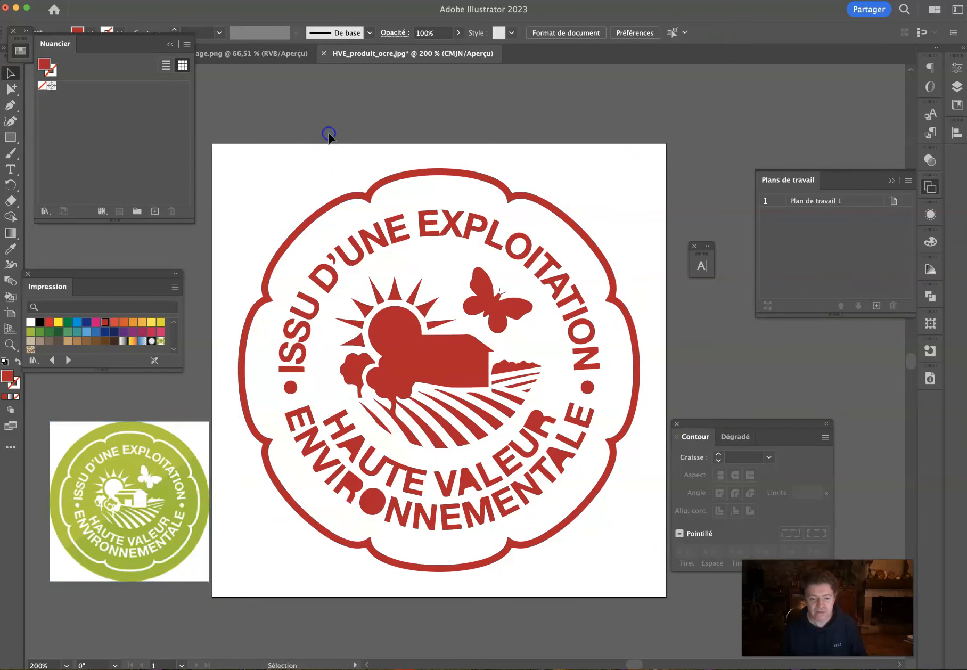
Step: Delete the inner shapes covering the house wall, roof and two trees with the Group Selection tool, matching the green reference
{"action": "left_click", "coordinate": [11, 89]}
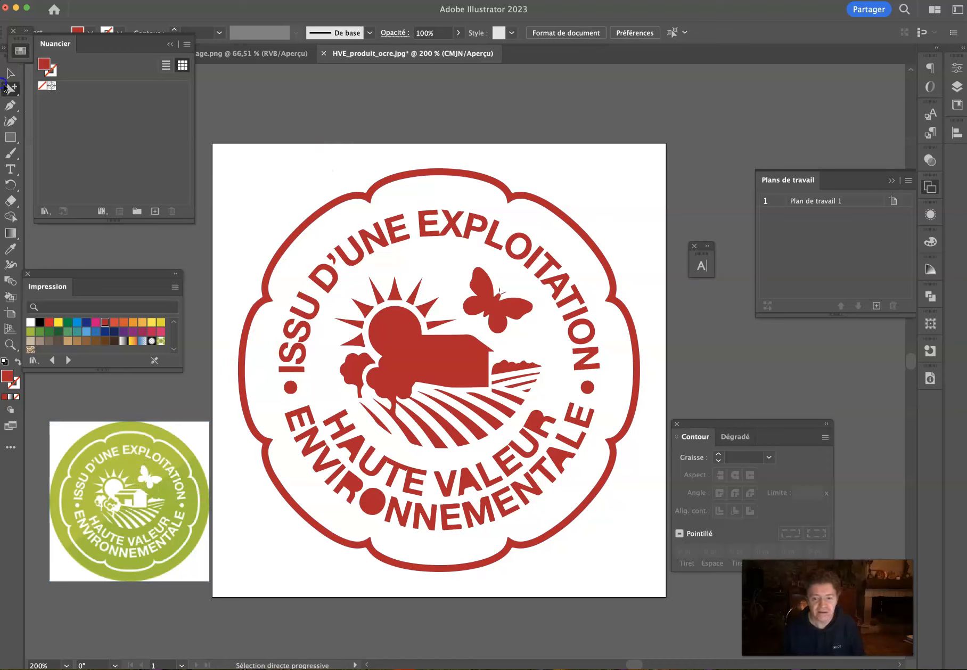
{"action": "left_click", "coordinate": [443, 364]}
{"action": "key", "text": "Delete"}
{"action": "left_click", "coordinate": [443, 346]}
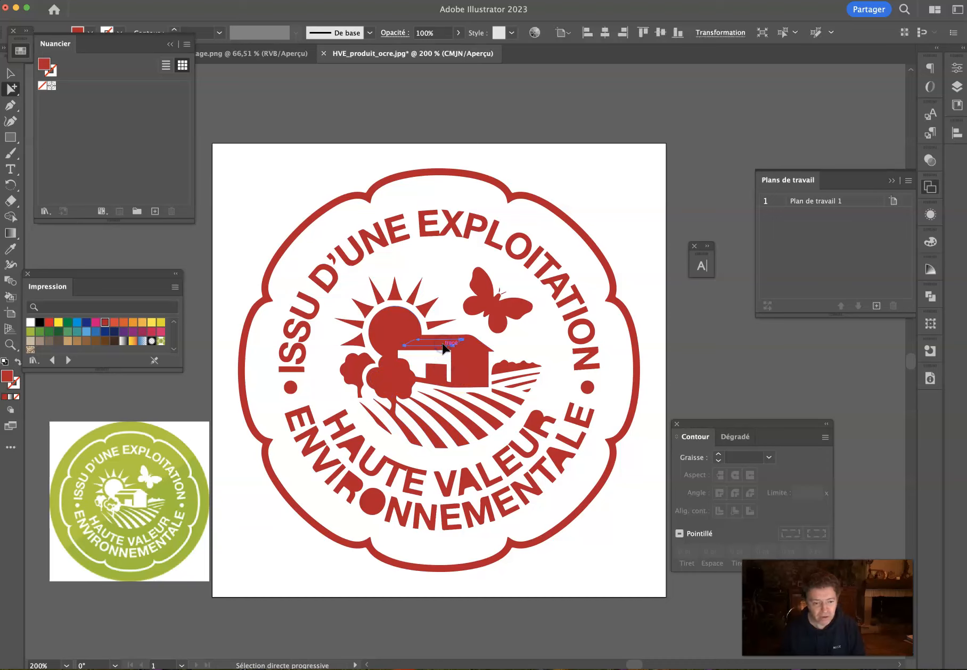
{"action": "key", "text": "Delete"}
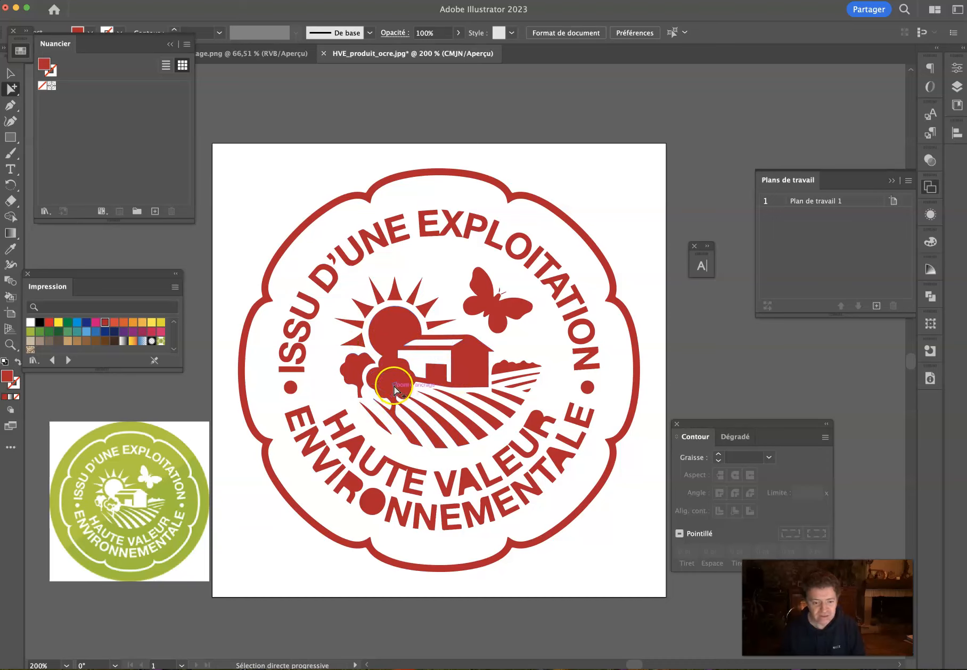
{"action": "left_click", "coordinate": [391, 374]}
{"action": "key", "text": "Delete"}
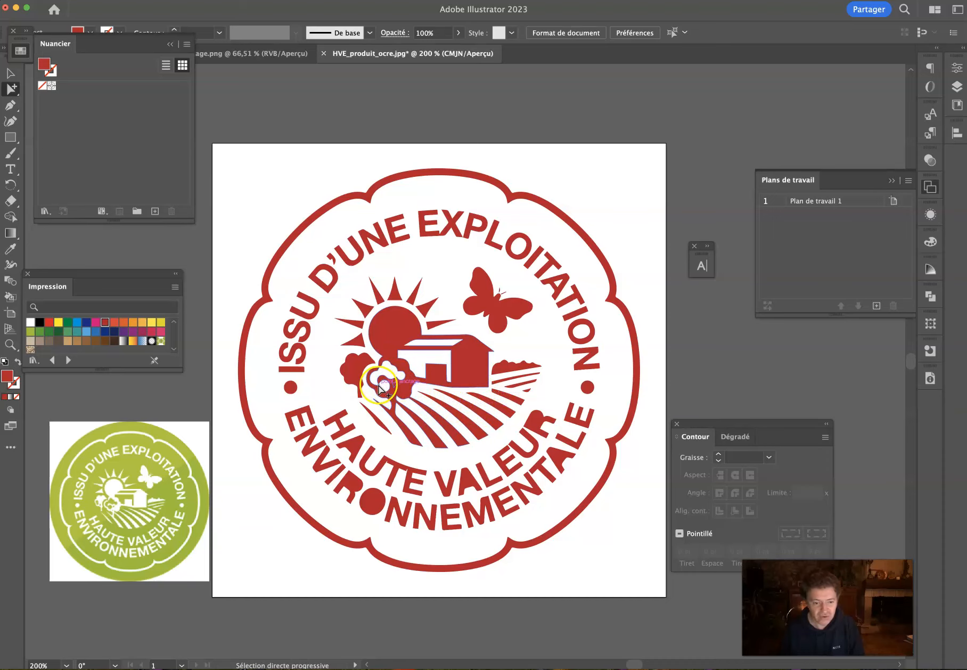
{"action": "left_click", "coordinate": [354, 384]}
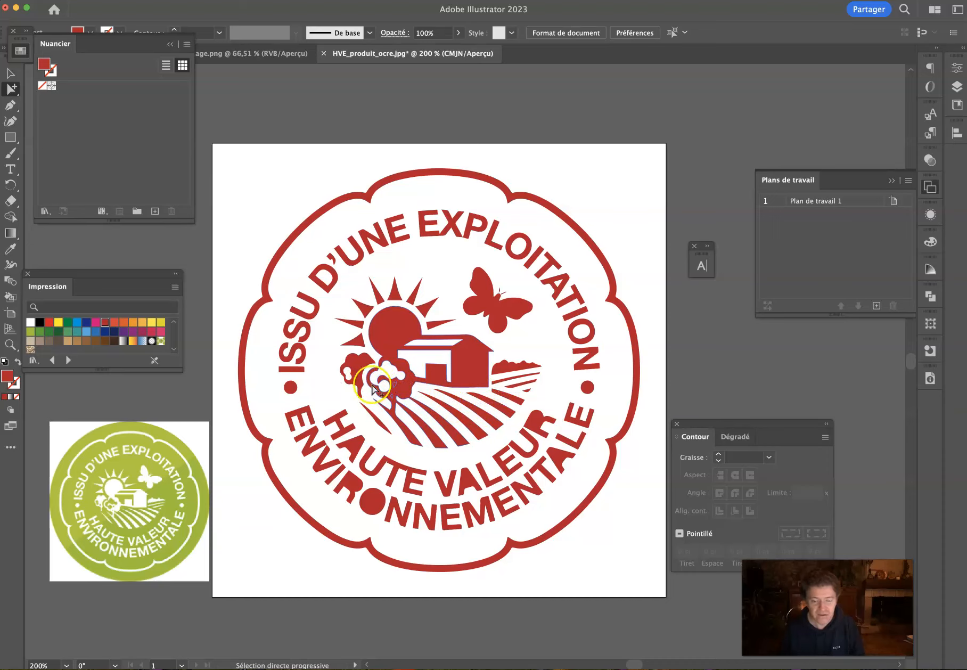
Step: Place the green reference over the artboard's right edge and move the Stroke panel clear of it
{"action": "left_click_drag", "start_coordinate": [140, 484], "coordinate": [647, 339]}
{"action": "left_click", "coordinate": [455, 334]}
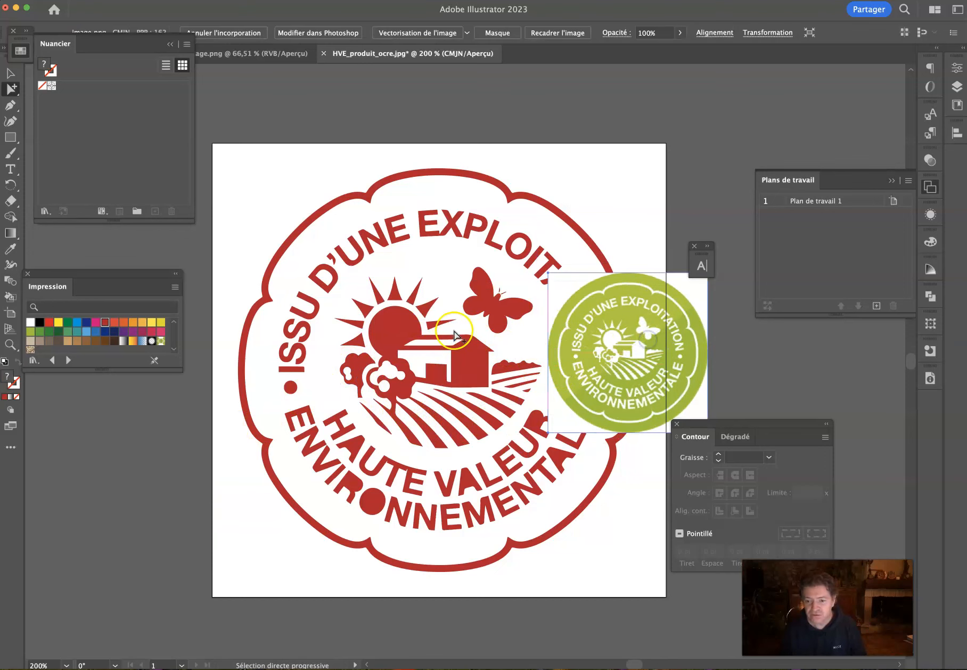
{"action": "key", "text": "z"}
{"action": "left_click", "coordinate": [453, 326]}
{"action": "left_click_drag", "start_coordinate": [748, 425], "coordinate": [586, 566]}
Step: Delete the remaining filled gaps around the trunks and foliage of the two trees
{"action": "left_click", "coordinate": [7, 95]}
{"action": "left_click", "coordinate": [312, 450]}
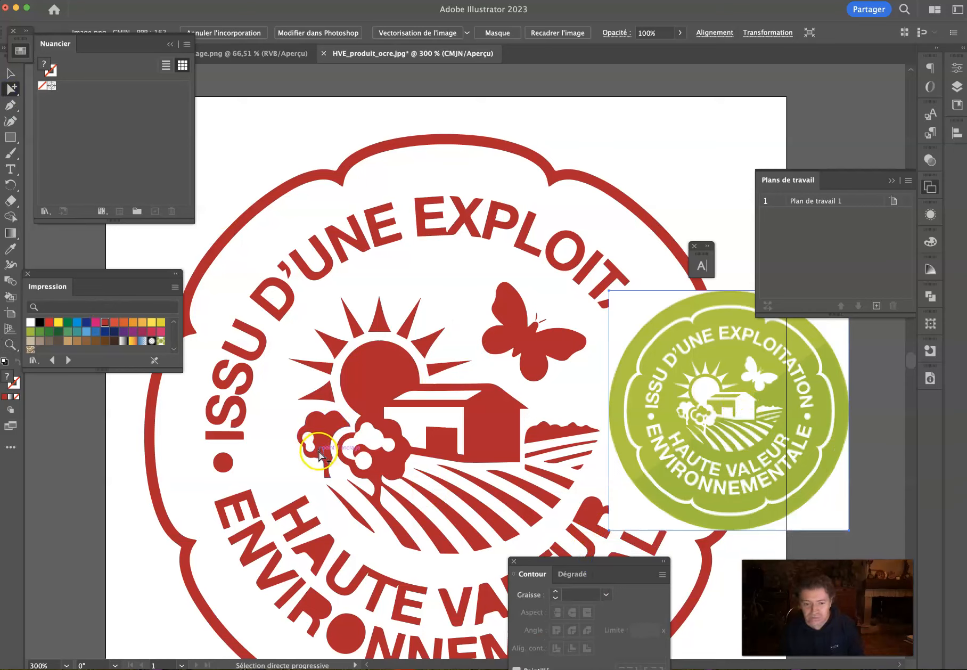
{"action": "left_click", "coordinate": [321, 455]}
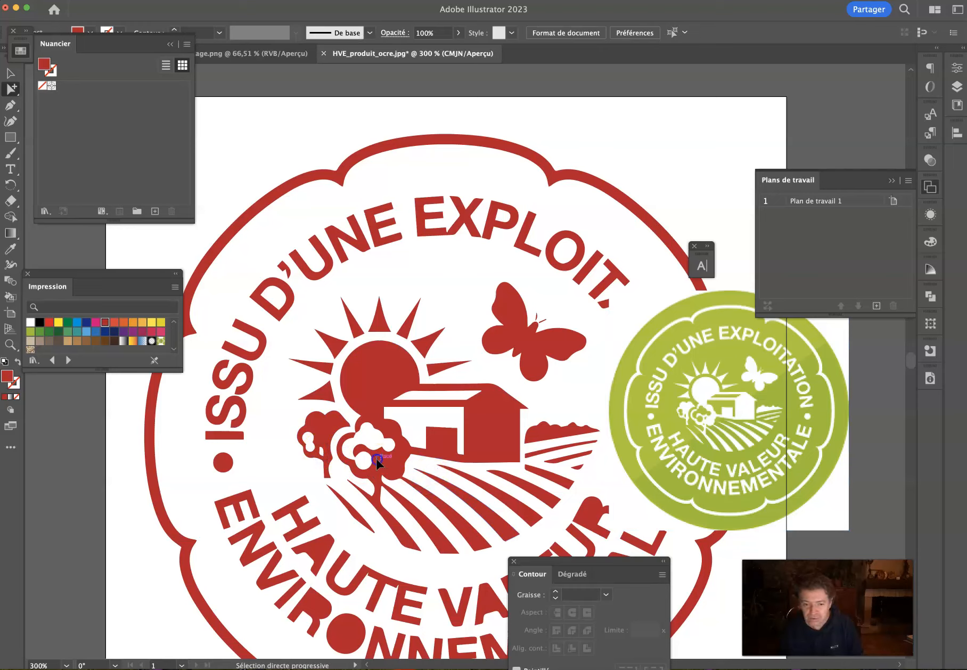
{"action": "left_click", "coordinate": [373, 481]}
{"action": "left_click", "coordinate": [373, 478]}
{"action": "left_click", "coordinate": [363, 477]}
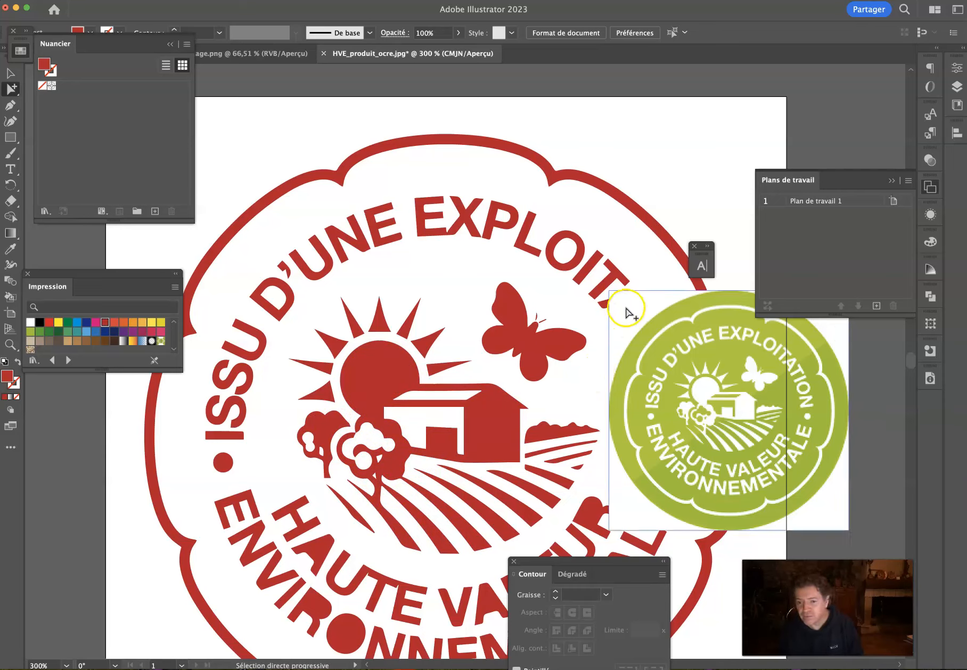
Step: Move the green reference logo off the artboard so it sits to the right of the red logo
{"action": "left_click_drag", "start_coordinate": [685, 380], "coordinate": [695, 361]}
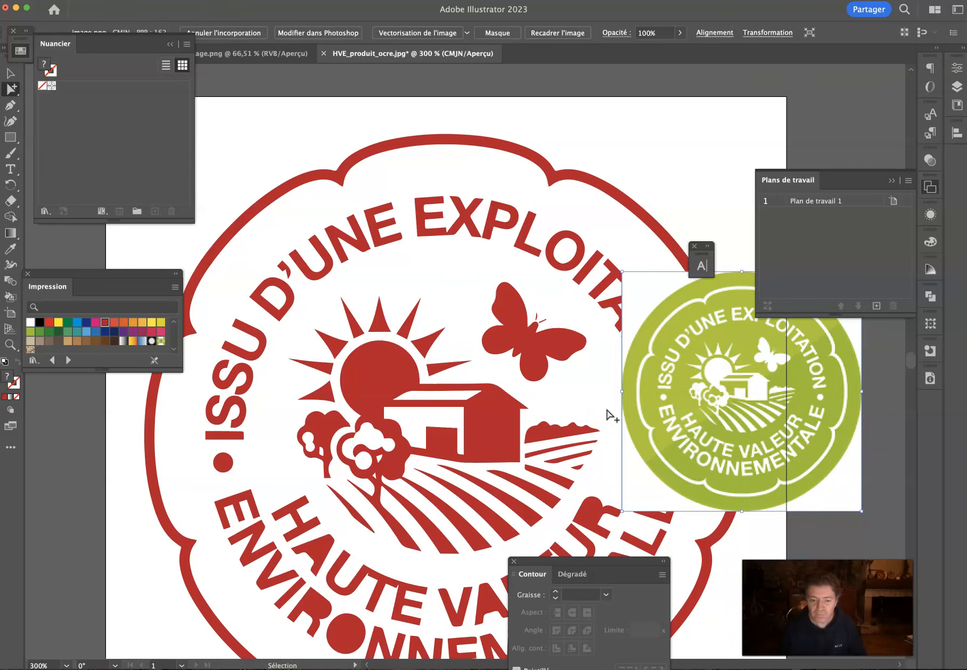
{"action": "key", "text": "super+minus"}
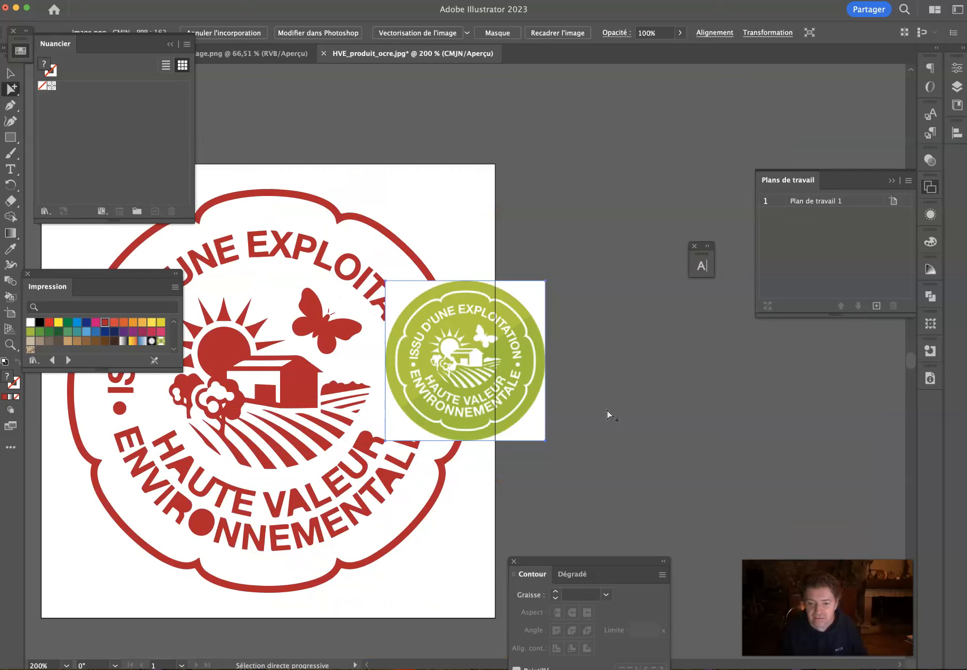
{"action": "left_click_drag", "start_coordinate": [521, 398], "coordinate": [681, 406]}
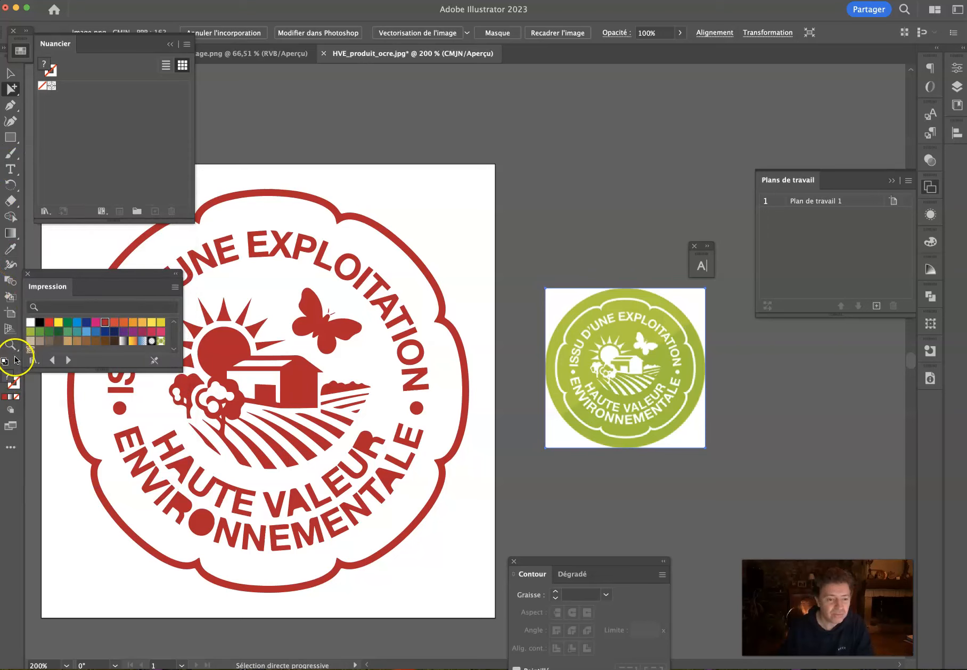
Step: Sample the reference logo's light green with the Eyedropper and save it as the global process swatch C=43 M=0 J=96 N=0
{"action": "left_click", "coordinate": [10, 248]}
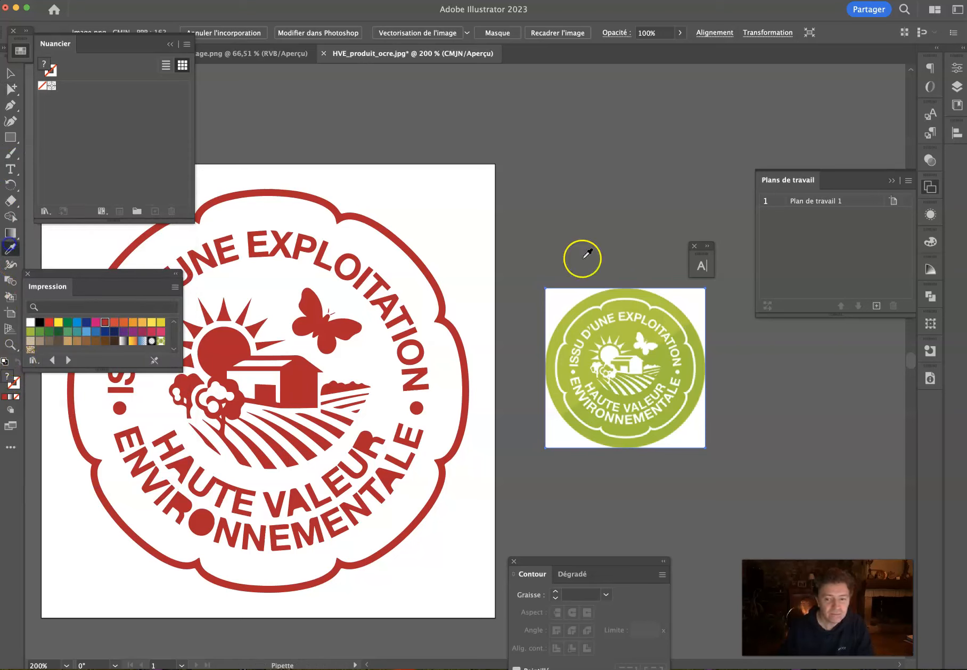
{"action": "left_click", "coordinate": [630, 319]}
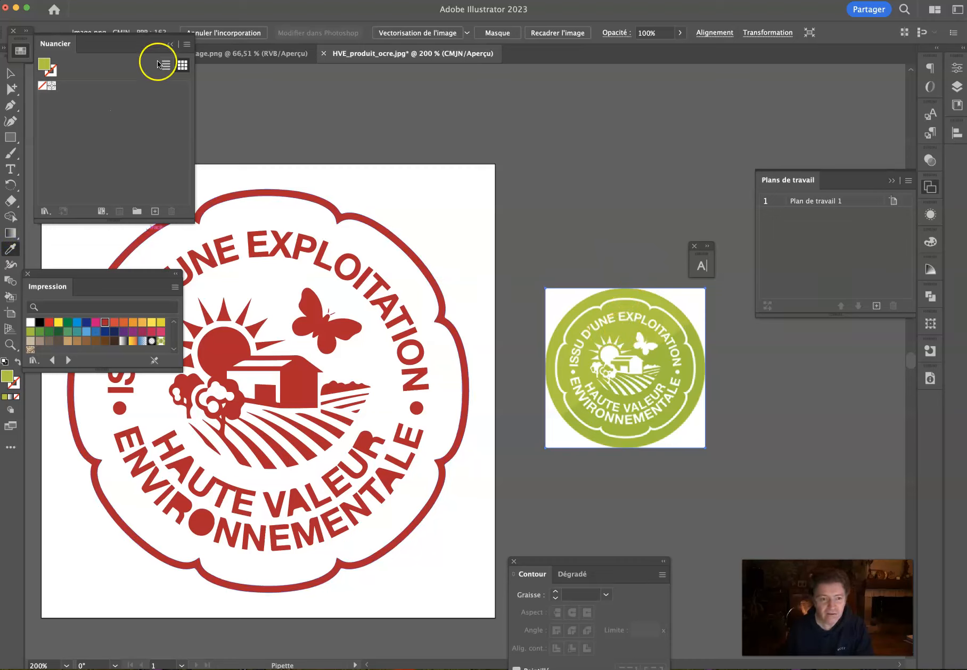
{"action": "left_click", "coordinate": [186, 45]}
{"action": "left_click", "coordinate": [233, 48]}
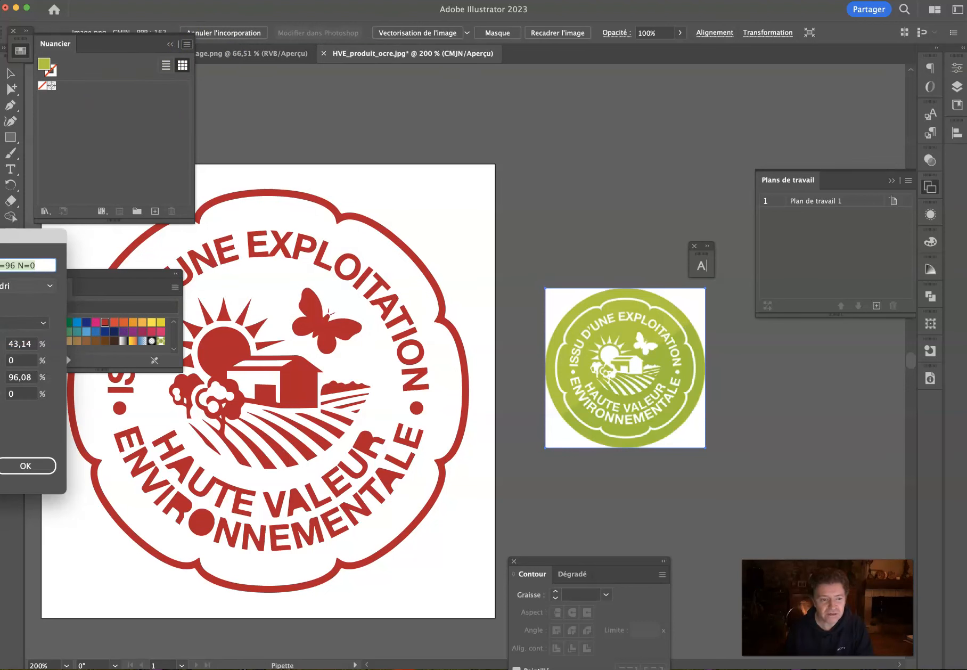
{"action": "left_click_drag", "start_coordinate": [5, 235], "coordinate": [575, 90]}
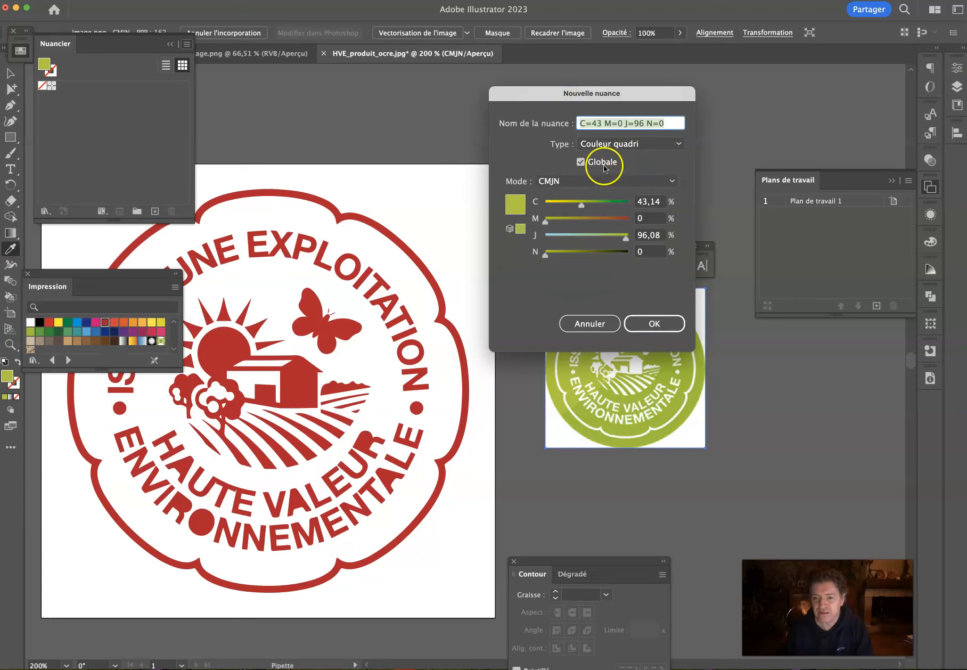
{"action": "left_click", "coordinate": [643, 319]}
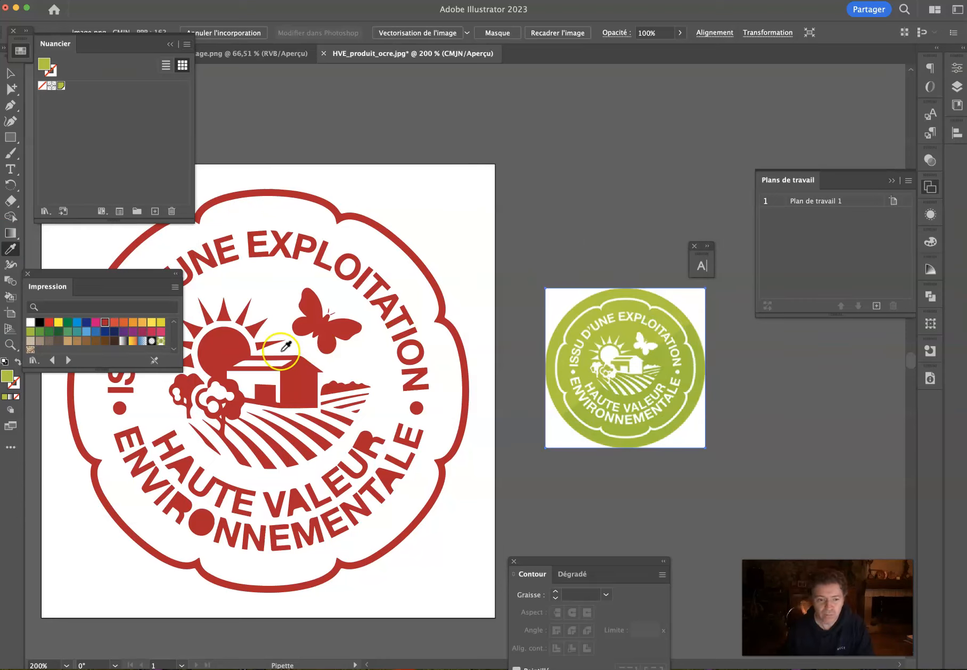
Step: Save the reference's darker green as a global process swatch, C=51 M=0 J=100 N=0, and move the Swatches panel right of the reference
{"action": "left_click_drag", "start_coordinate": [178, 371], "coordinate": [250, 440]}
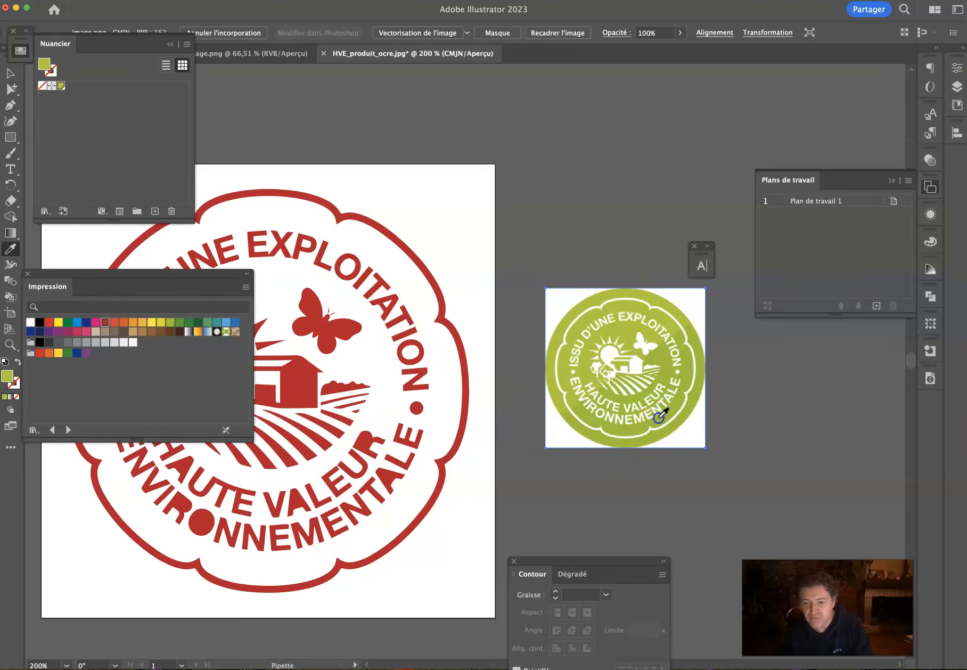
{"action": "left_click", "coordinate": [186, 44]}
{"action": "left_click", "coordinate": [213, 47]}
{"action": "left_click", "coordinate": [636, 320]}
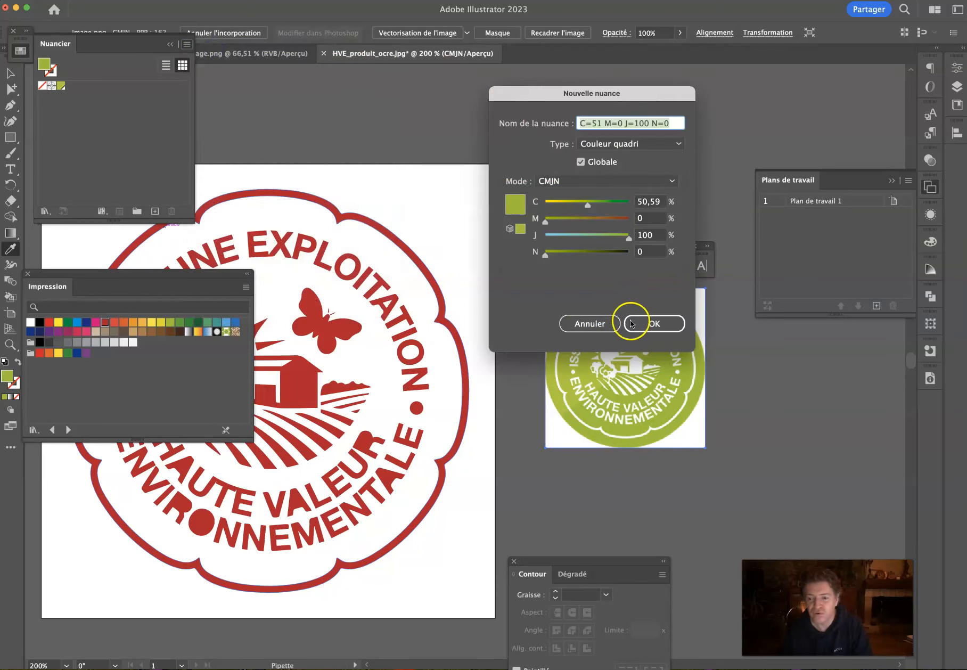
{"action": "left_click_drag", "start_coordinate": [118, 45], "coordinate": [762, 456]}
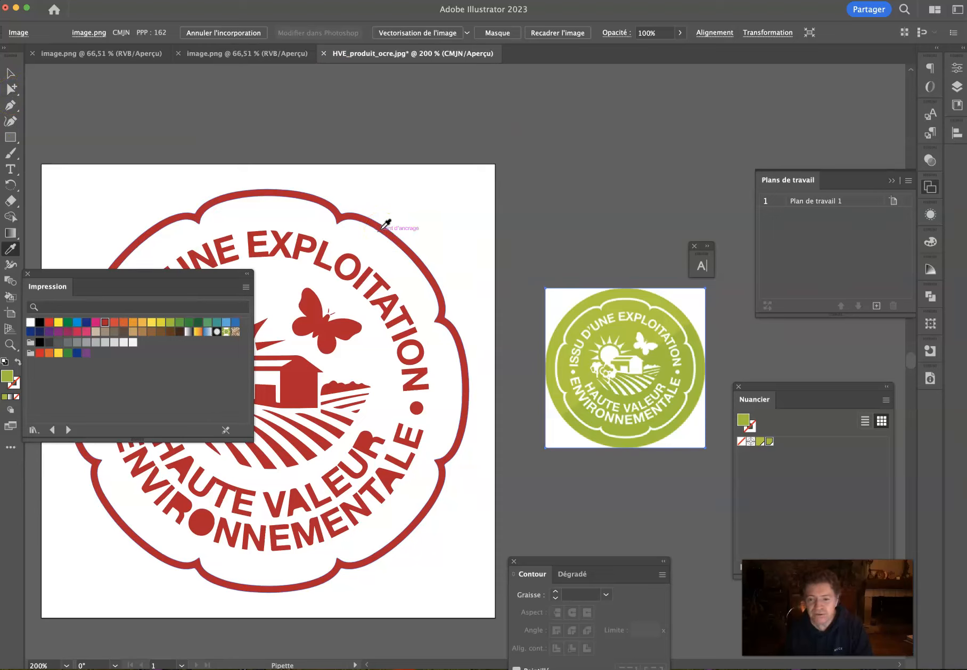
Step: Enlarge the artboard outward from its upper-left and lower-right corners to leave a wider margin around the red logo
{"action": "left_click", "coordinate": [11, 73]}
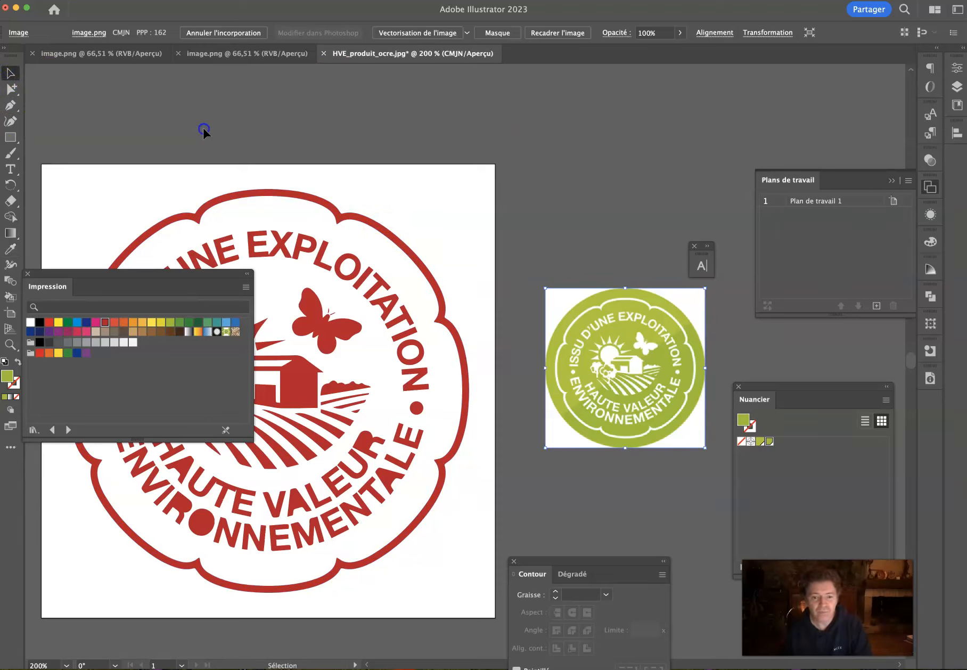
{"action": "left_click", "coordinate": [204, 128]}
{"action": "key", "text": "super+minus"}
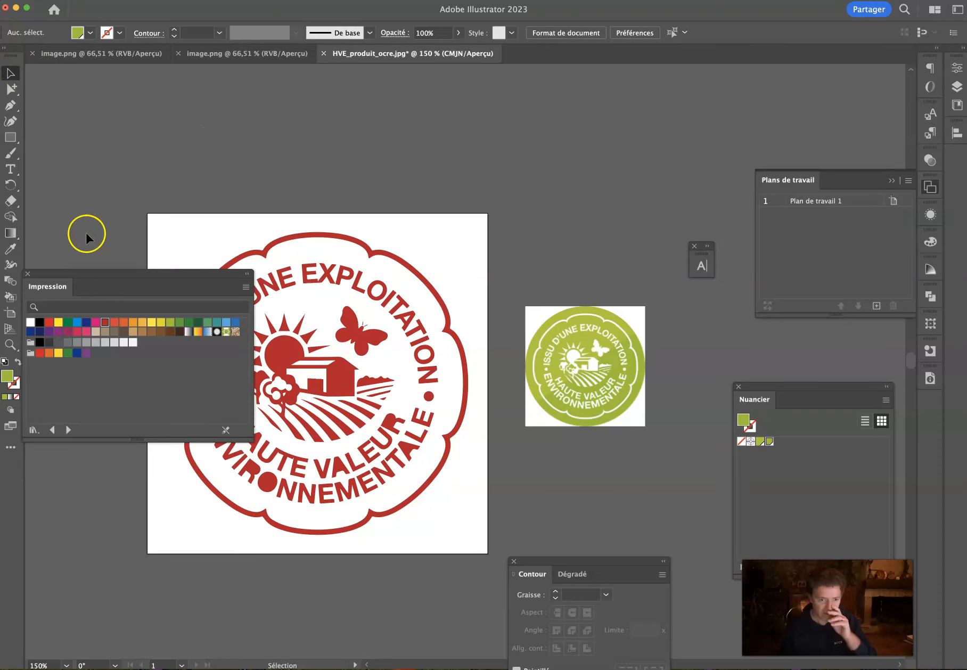
{"action": "left_click", "coordinate": [10, 314]}
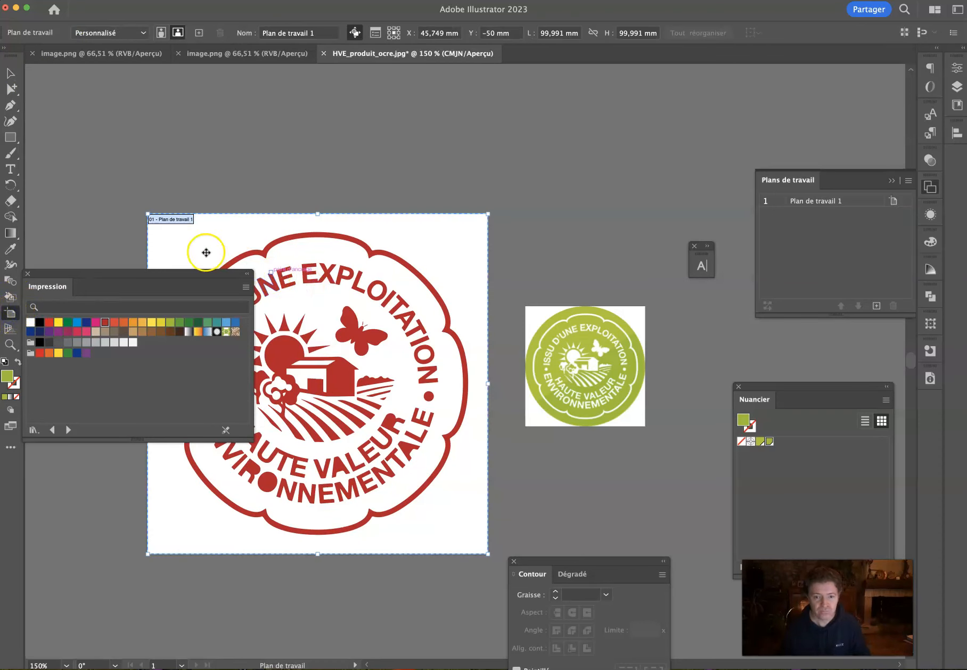
{"action": "left_click_drag", "start_coordinate": [147, 212], "coordinate": [119, 182]}
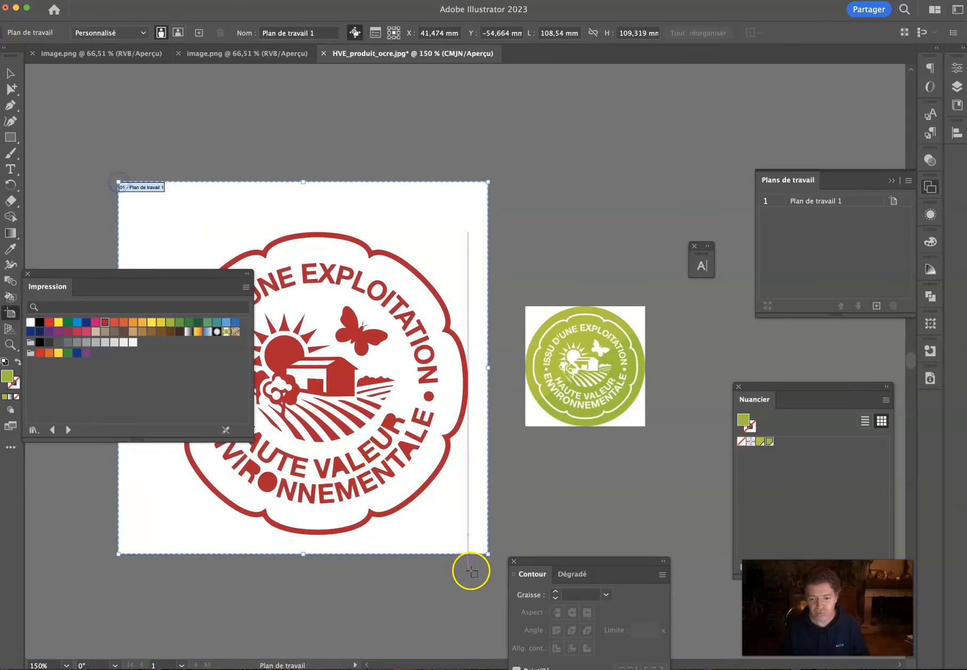
{"action": "left_click_drag", "start_coordinate": [488, 555], "coordinate": [516, 583]}
{"action": "key", "text": "Escape"}
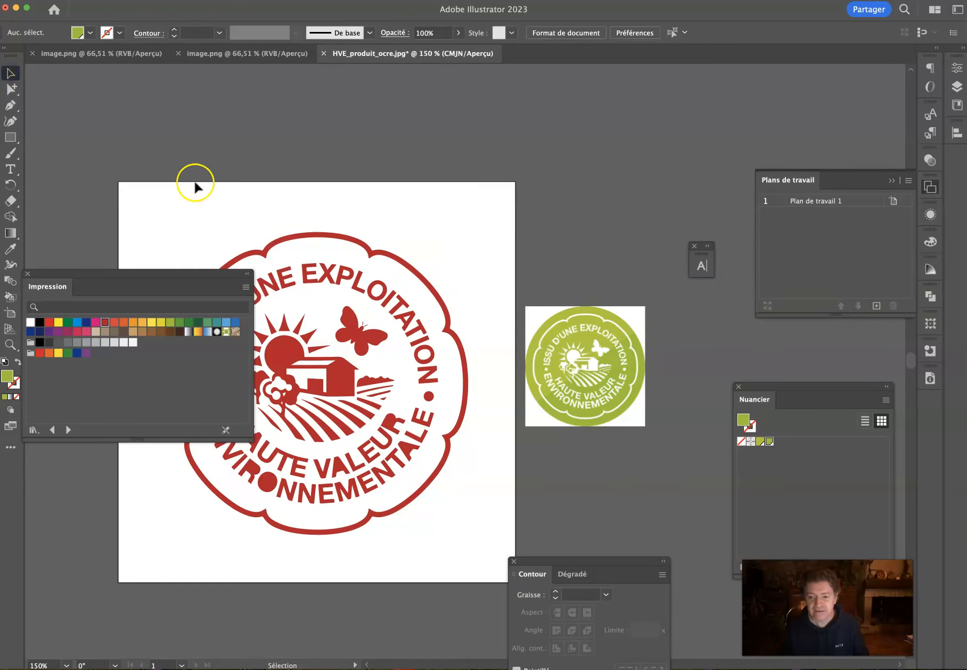
Step: Move the Impression swatch library clear of the artwork and add a new layer beneath the red logo's layer, Calque 1
{"action": "left_click_drag", "start_coordinate": [73, 277], "coordinate": [676, 82]}
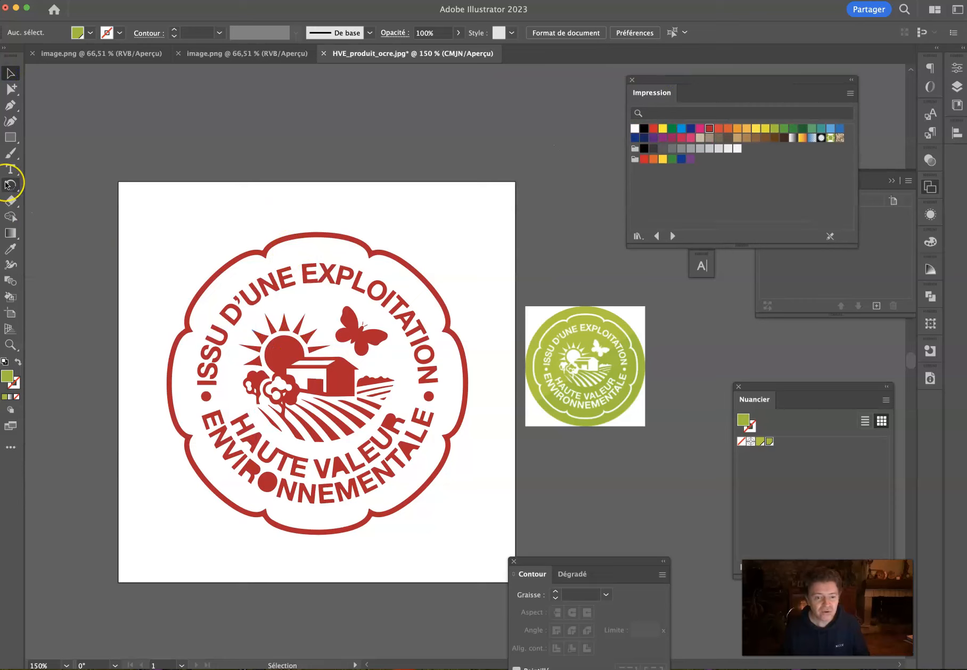
{"action": "left_click_drag", "start_coordinate": [11, 137], "coordinate": [44, 153]}
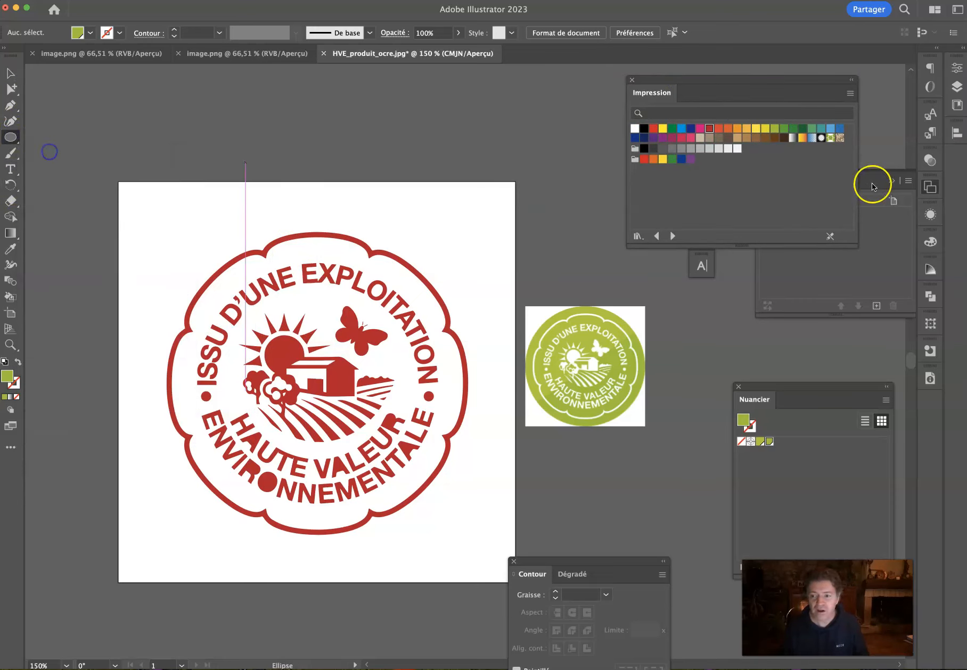
{"action": "left_click", "coordinate": [899, 281]}
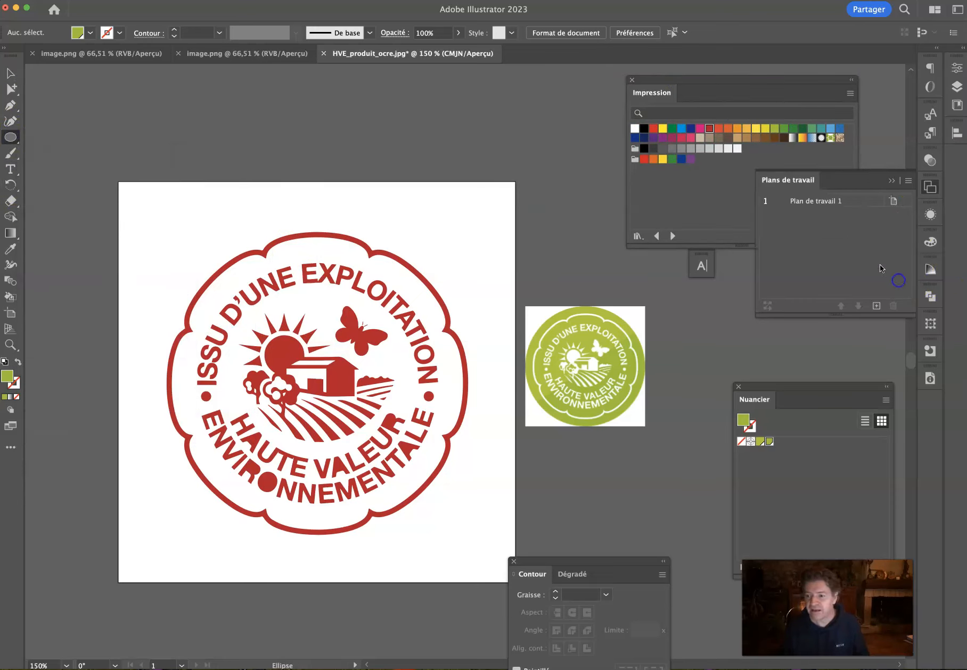
{"action": "left_click", "coordinate": [958, 86]}
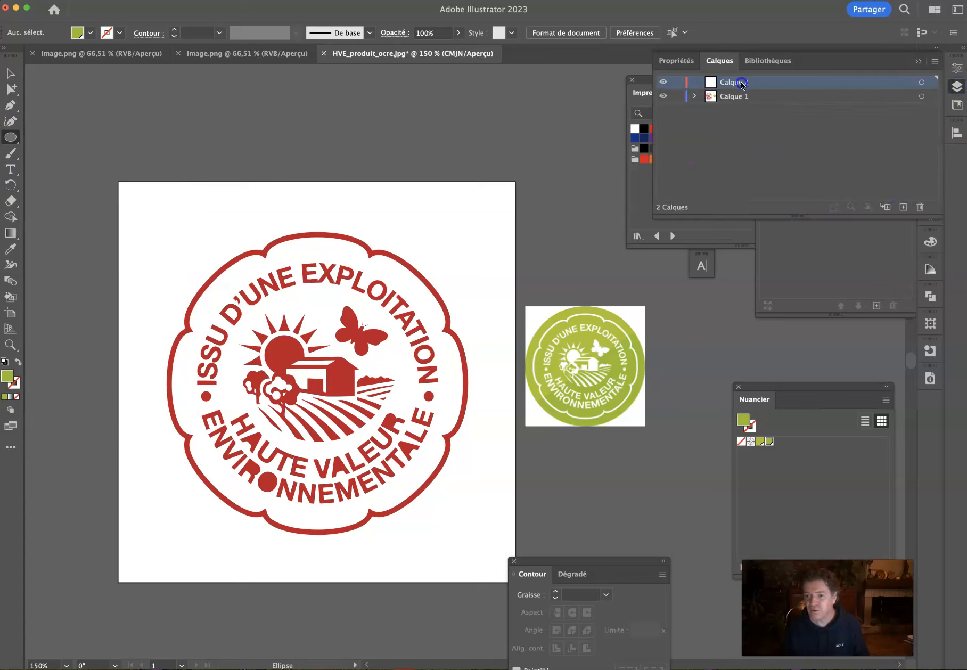
{"action": "left_click_drag", "start_coordinate": [740, 81], "coordinate": [740, 100]}
Step: Draw a green circle slightly larger than the scalloped border and nudge it left and down until it is centred behind the red logo
{"action": "mouse_move", "coordinate": [322, 379]}
{"action": "left_mouse_down"}
{"action": "mouse_move", "coordinate": [382, 460]}
{"action": "mouse_move", "coordinate": [480, 543]}
{"action": "left_mouse_up"}
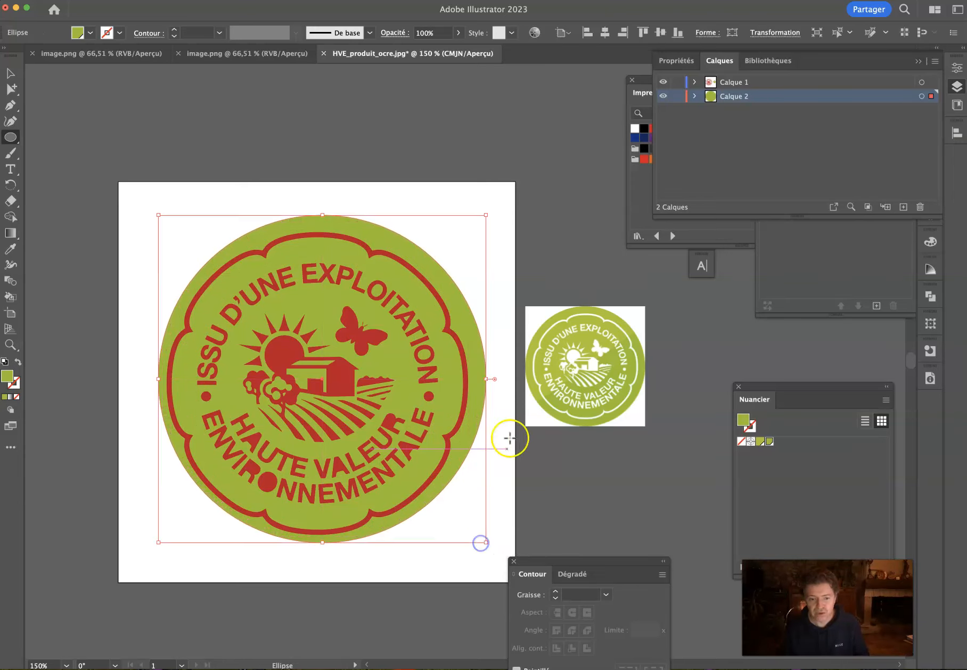
{"action": "key", "text": "Left"}
{"action": "key", "text": "Left"}
{"action": "key", "text": "Left"}
{"action": "key", "text": "Left"}
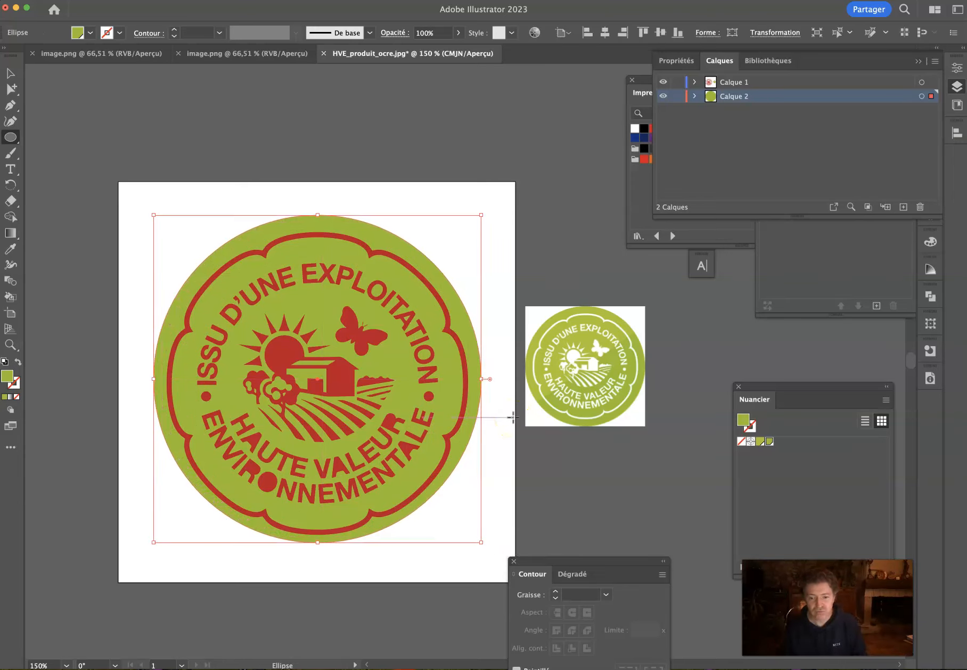
{"action": "key", "text": "Down"}
{"action": "key", "text": "Down"}
{"action": "key", "text": "Down"}
{"action": "key", "text": "Down"}
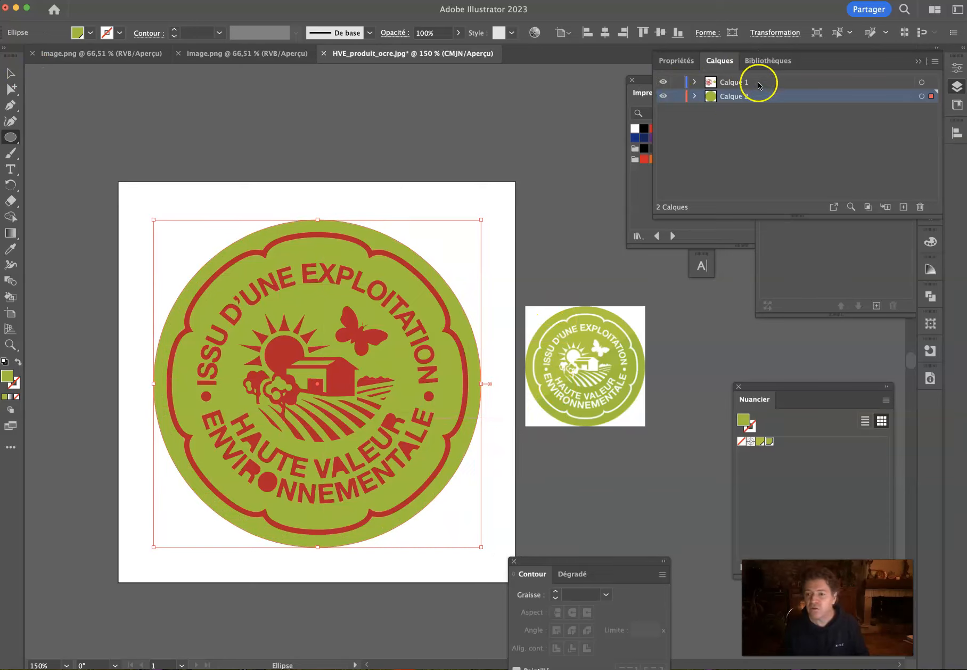
Step: Rename the circle's layer arrière plan and lock it
{"action": "double_click", "coordinate": [732, 99]}
{"action": "type", "text": "arri"}
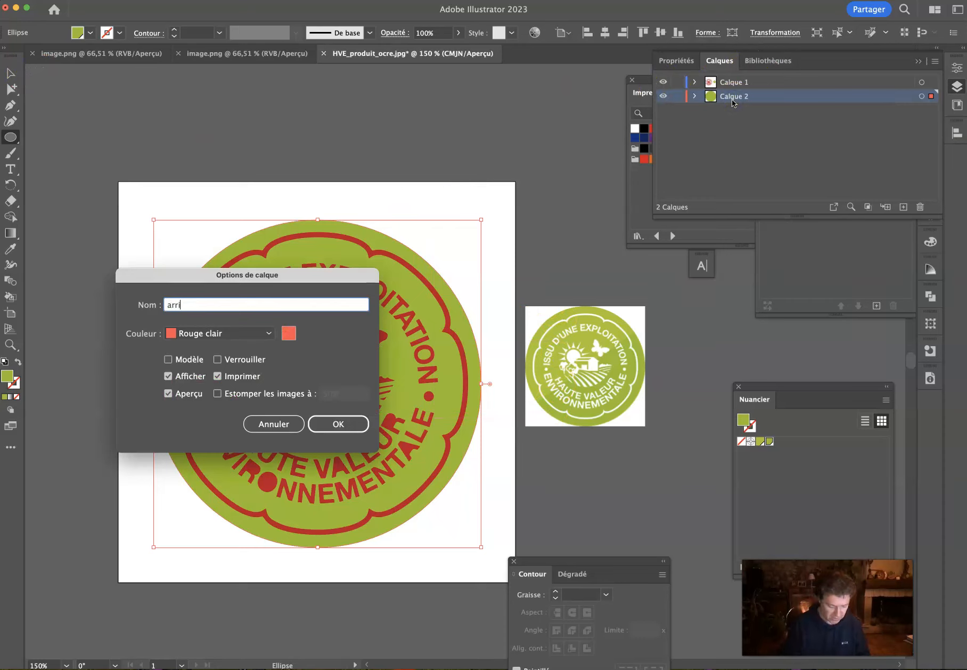
{"action": "type", "text": "ère plan"}
{"action": "key", "text": "Return"}
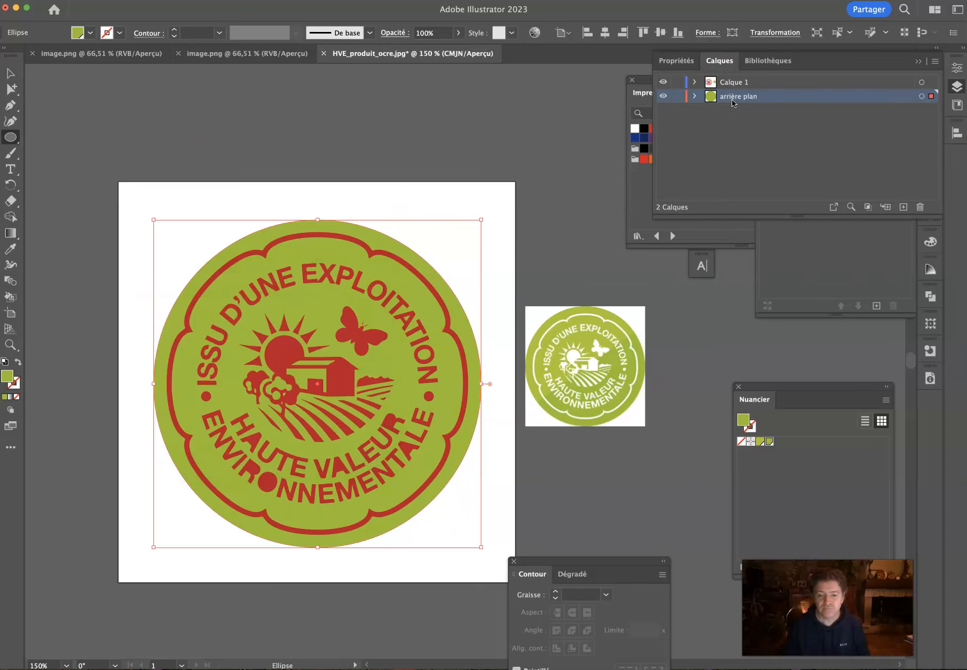
{"action": "left_click", "coordinate": [677, 97]}
Step: Delete the red shapes filling the holes of the letters O, R and A in the lower text using Group Selection
{"action": "left_click", "coordinate": [11, 87]}
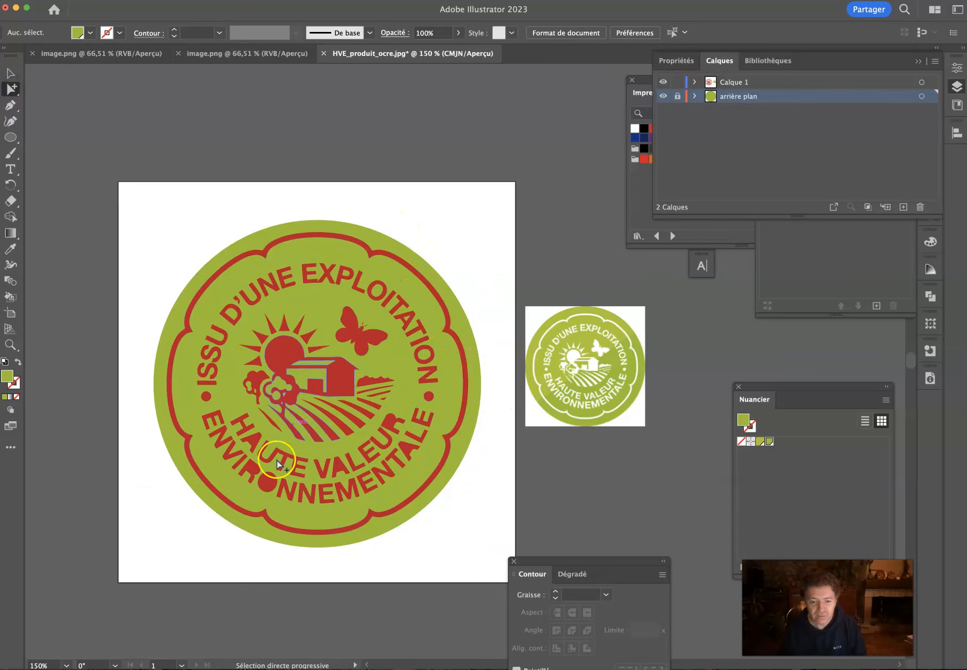
{"action": "left_click", "coordinate": [289, 483]}
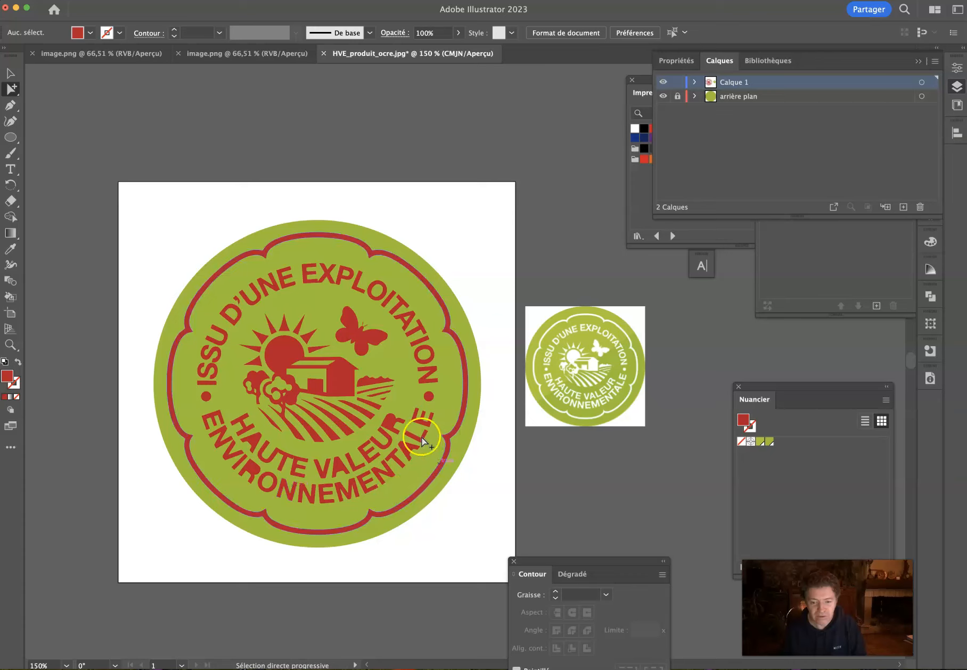
{"action": "left_click", "coordinate": [390, 420]}
{"action": "key", "text": "BackSpace"}
{"action": "left_click", "coordinate": [405, 448]}
{"action": "key", "text": "BackSpace"}
{"action": "left_click", "coordinate": [340, 466]}
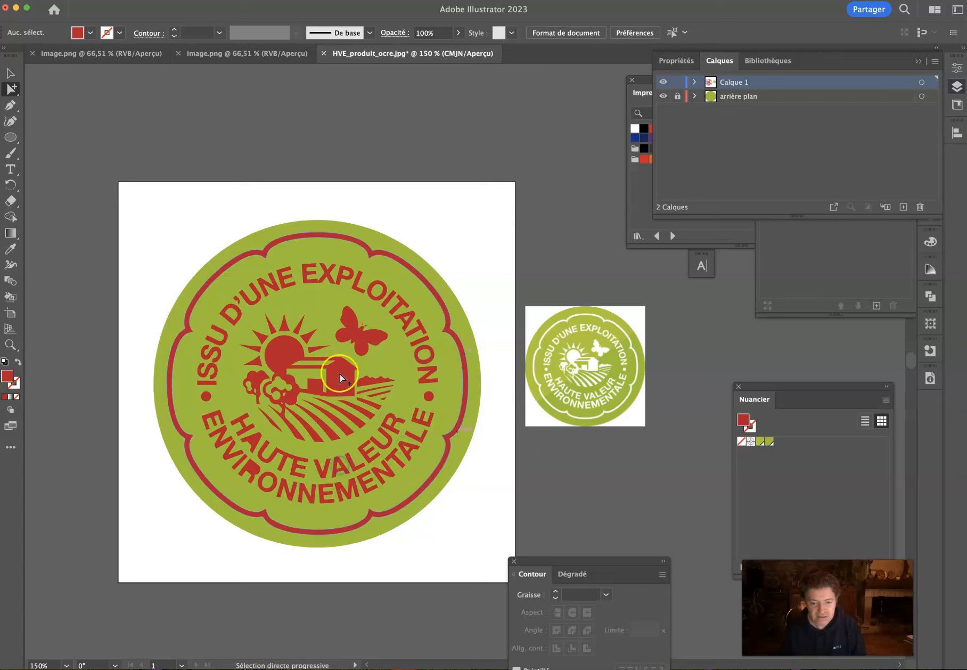
{"action": "left_click", "coordinate": [254, 440]}
{"action": "key", "text": "BackSpace"}
{"action": "left_click", "coordinate": [251, 467]}
{"action": "key", "text": "BackSpace"}
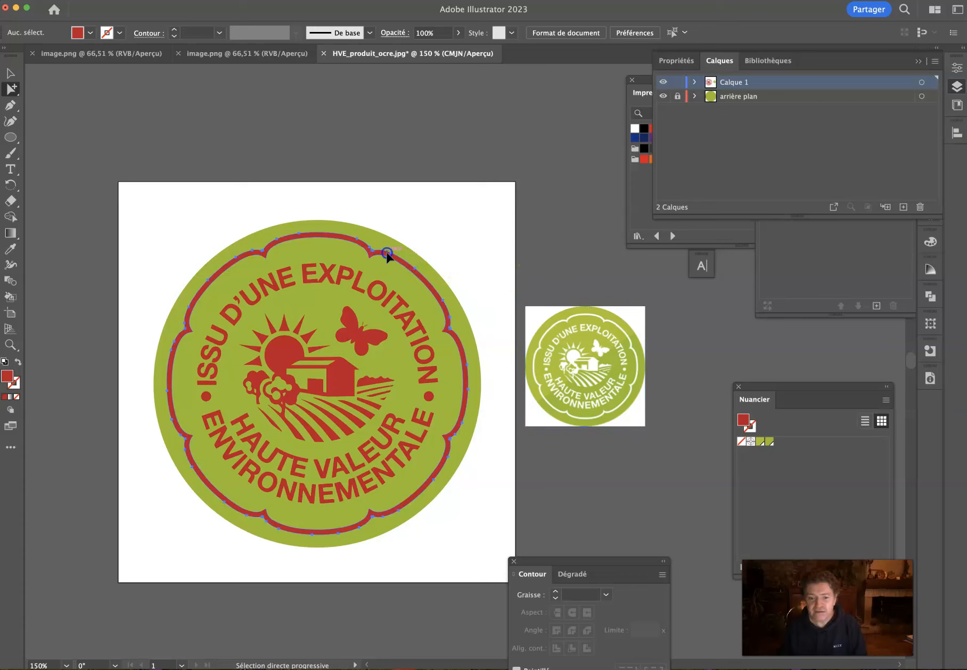
Step: Select the whole red logo group, including border, text and landscape, and fill it with white
{"action": "left_click", "coordinate": [387, 255]}
{"action": "left_click", "coordinate": [387, 255]}
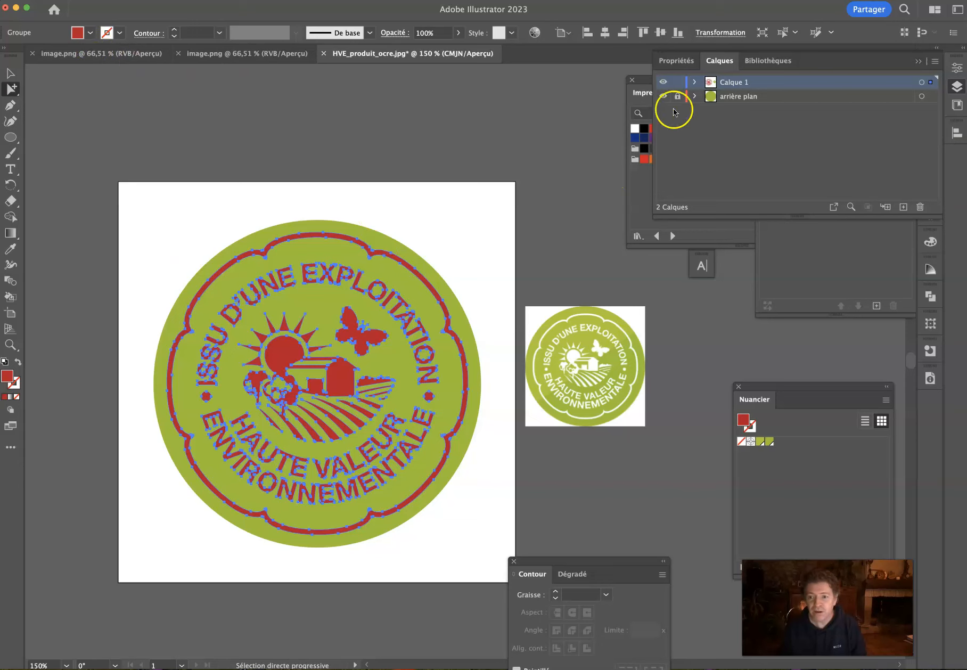
{"action": "left_click", "coordinate": [644, 201]}
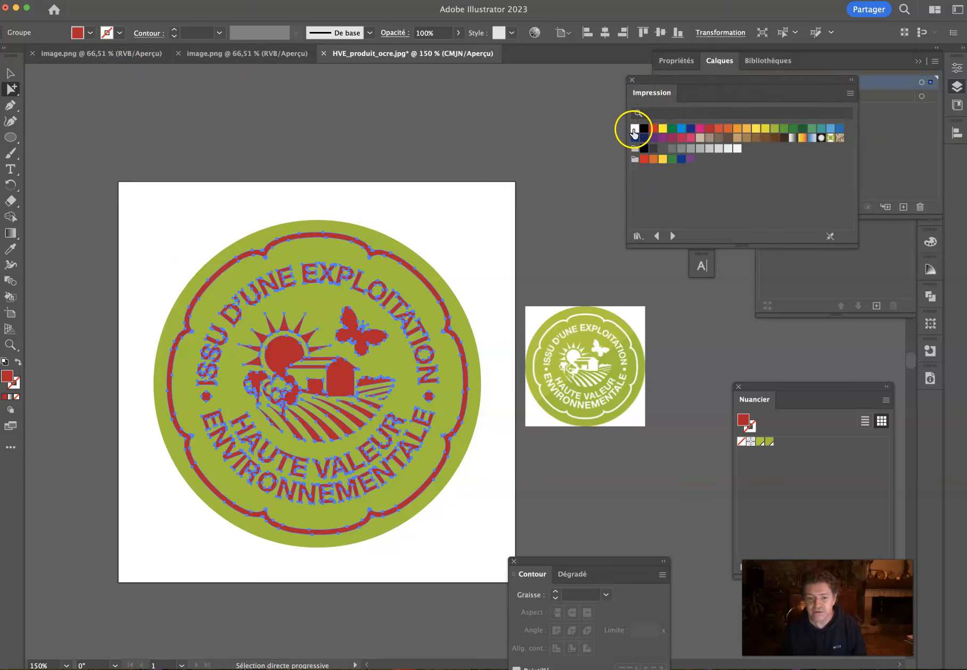
{"action": "left_click", "coordinate": [634, 129]}
{"action": "left_click", "coordinate": [485, 198]}
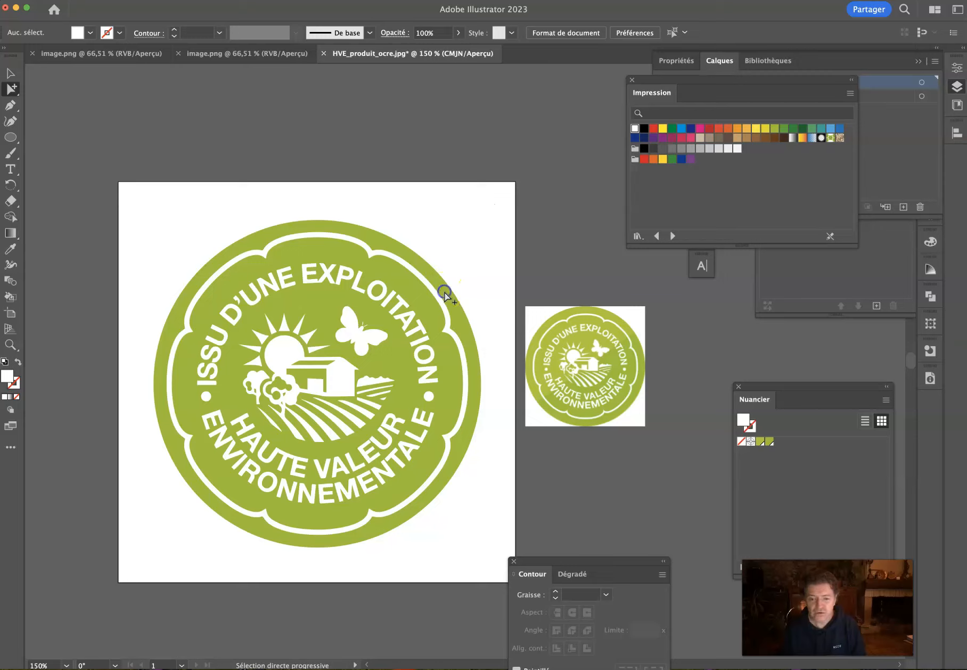
Step: Lock the white logo's layer, unlock arrière plan and add a new layer between the two
{"action": "left_click", "coordinate": [11, 74]}
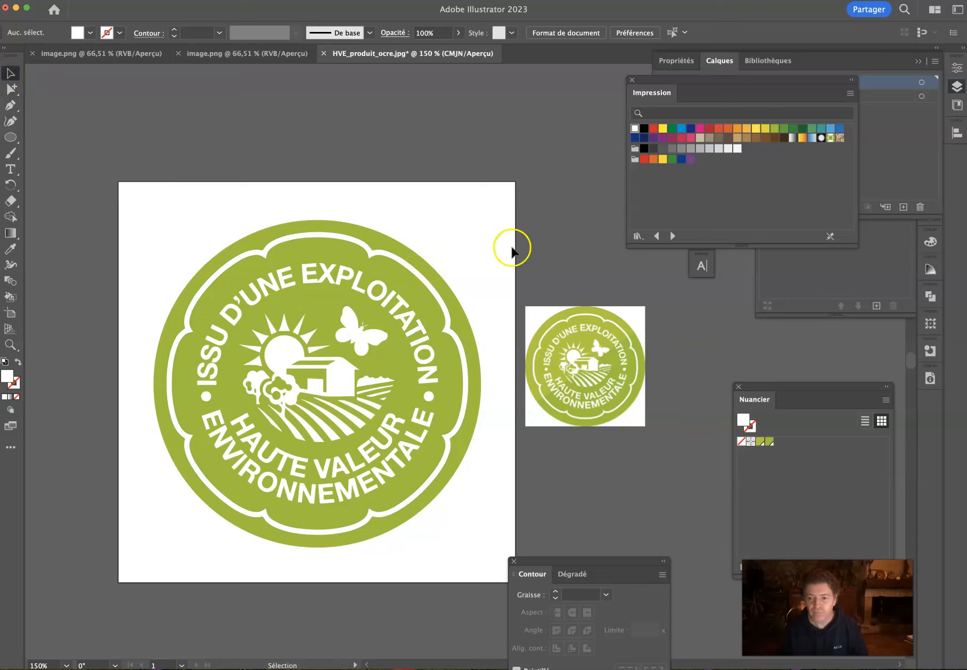
{"action": "left_click", "coordinate": [818, 266]}
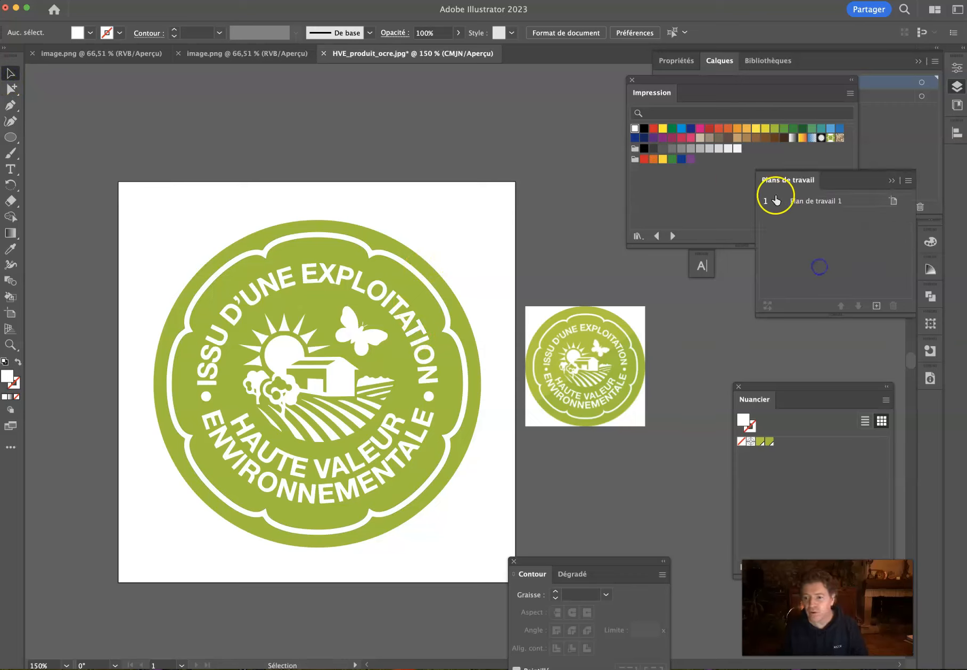
{"action": "left_click", "coordinate": [902, 114]}
{"action": "left_click", "coordinate": [677, 82]}
{"action": "left_click", "coordinate": [678, 96]}
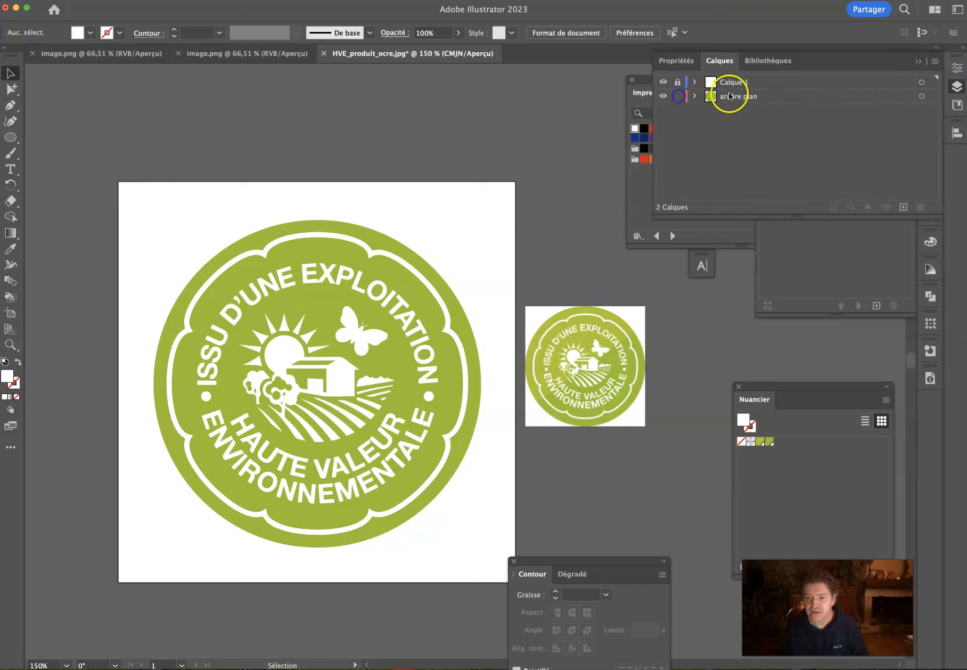
{"action": "left_click", "coordinate": [733, 98]}
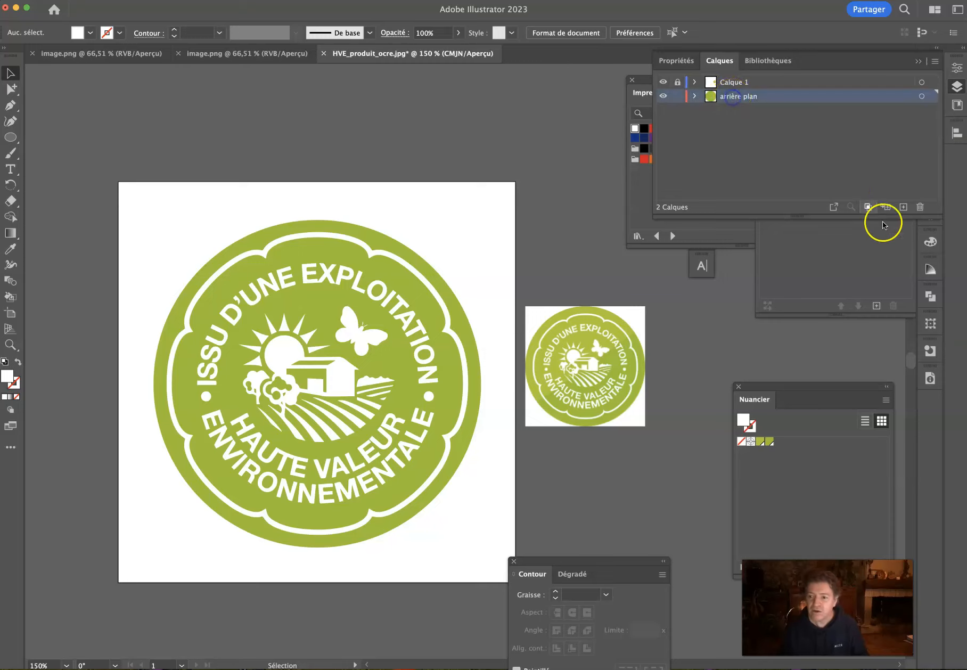
{"action": "left_click", "coordinate": [906, 209]}
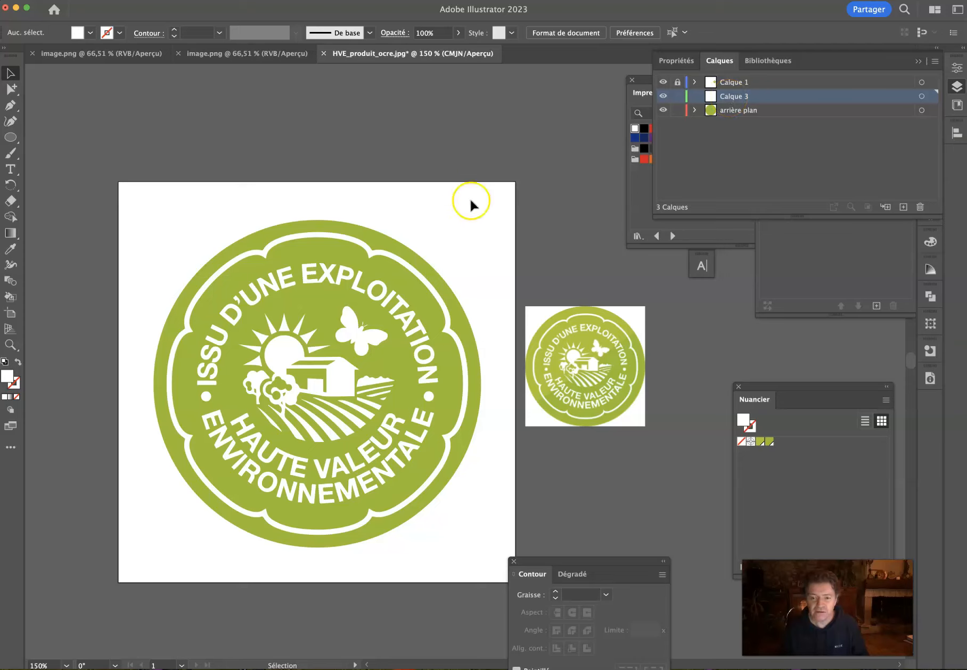
Step: Duplicate the green background circle onto the new layer and fill the copy with the saved light green swatch
{"action": "left_click", "coordinate": [405, 251]}
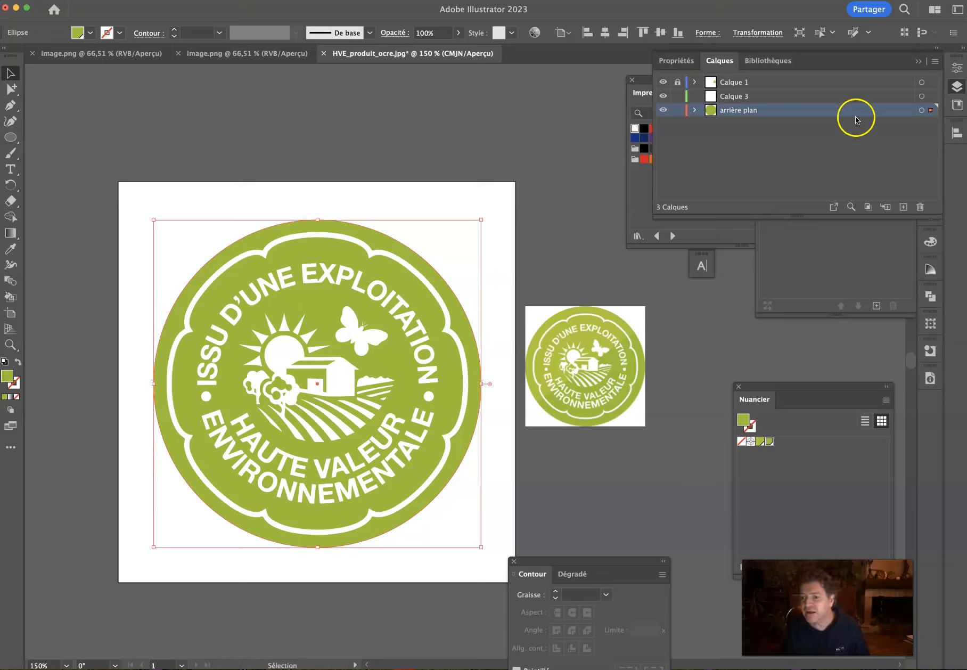
{"action": "left_click_drag", "start_coordinate": [929, 102], "coordinate": [928, 97]}
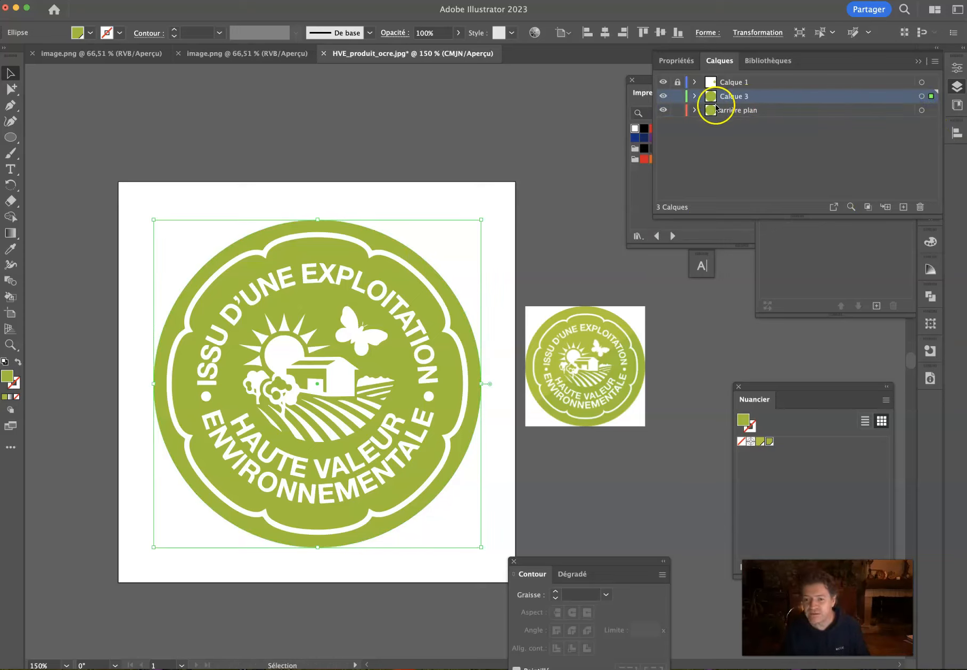
{"action": "left_click", "coordinate": [760, 443]}
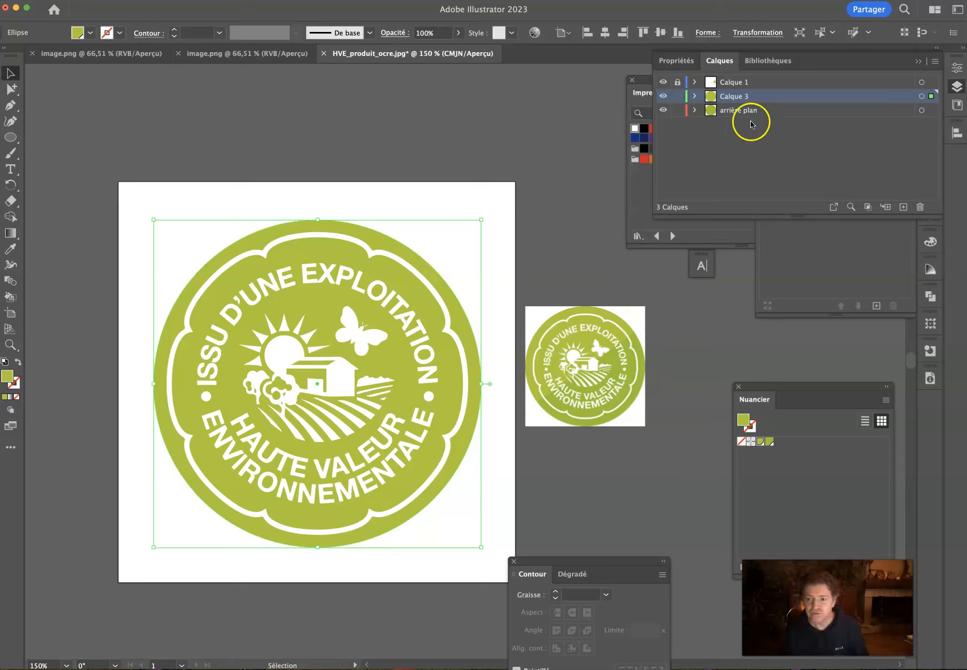
Step: Rename the light green circle's layer Vert clair
{"action": "double_click", "coordinate": [735, 97]}
{"action": "type", "text": "Ve"}
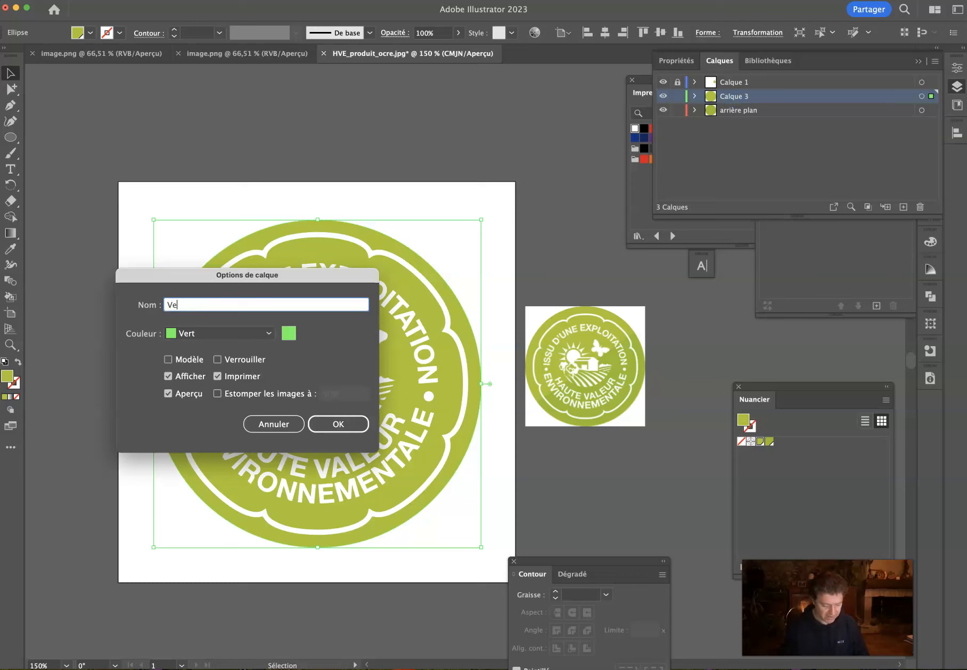
{"action": "type", "text": "rt clair"}
{"action": "key", "text": "Return"}
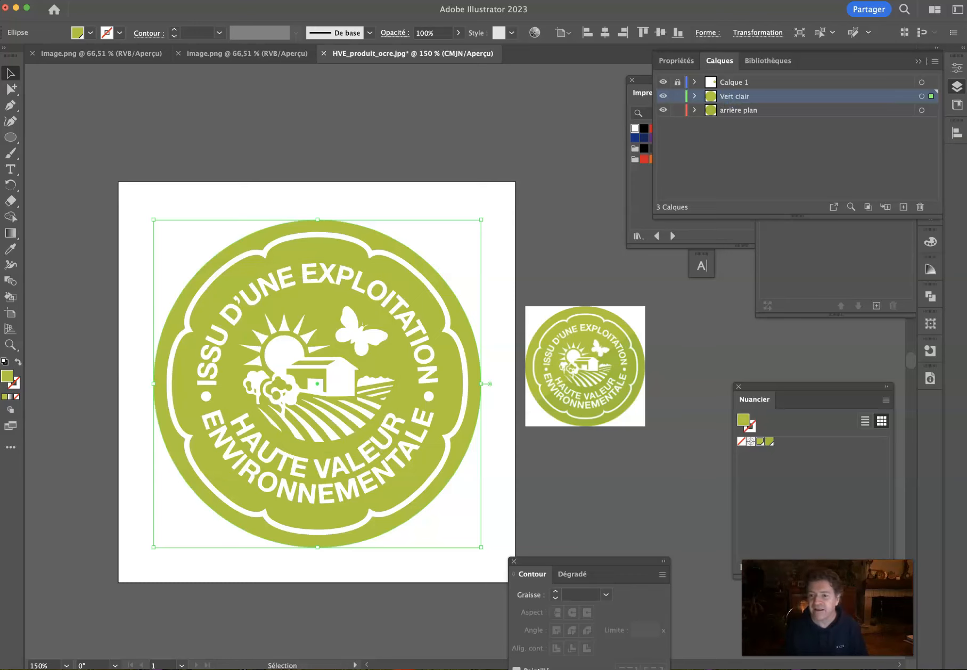
Step: Rename the arrière plan layer Vert + foncé
{"action": "double_click", "coordinate": [738, 112]}
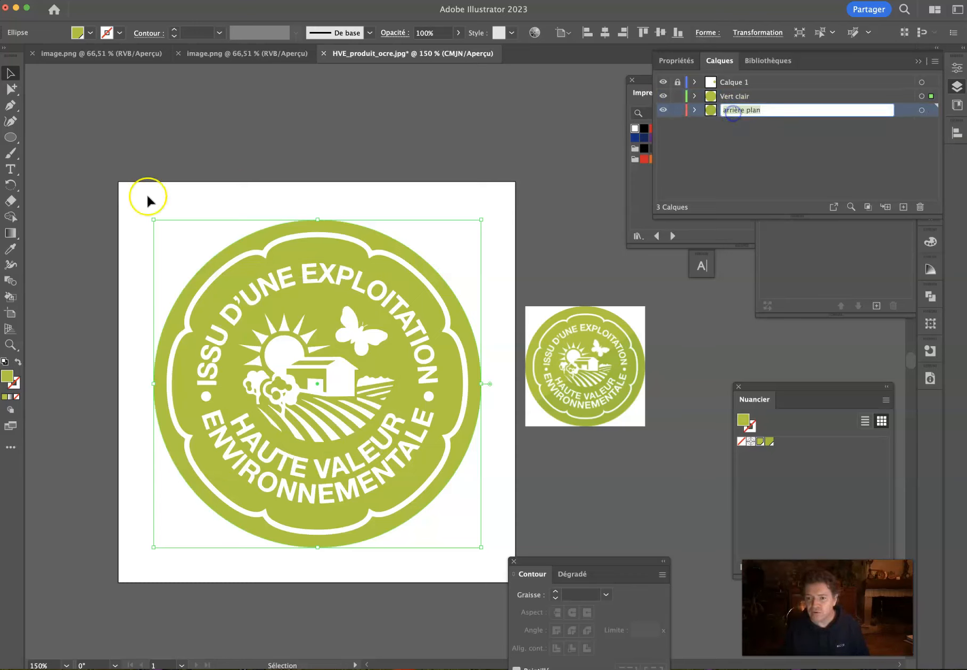
{"action": "type", "text": "Ca"}
{"action": "key", "text": "BackSpace"}
{"action": "type", "text": "Vert"}
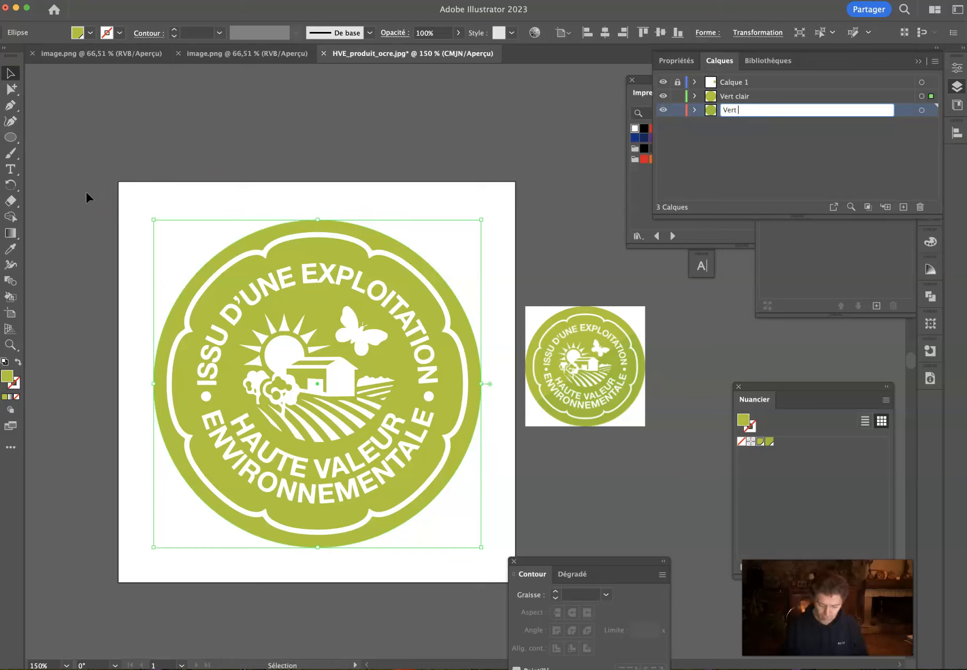
{"action": "type", "text": " + foncé"}
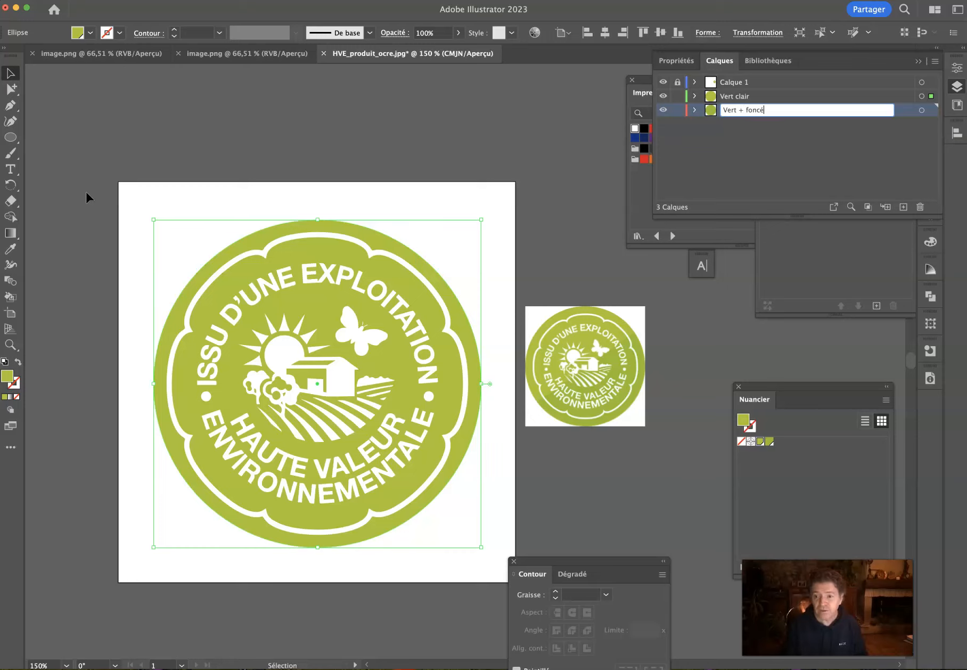
{"action": "key", "text": "Return"}
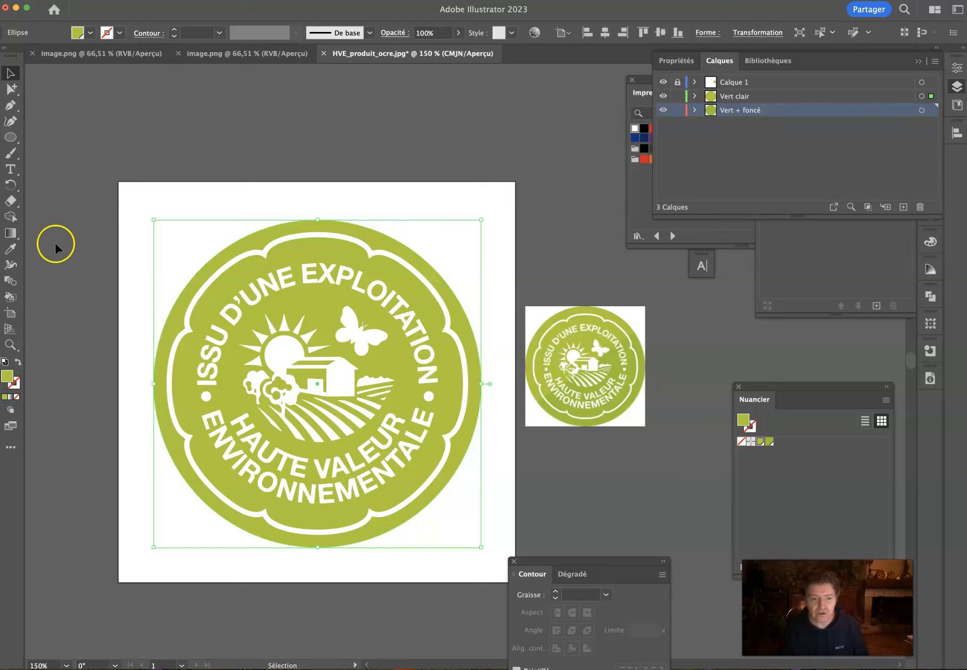
Step: Hide the Vert clair layer and add extra anchor points around the darker green circle
{"action": "left_click", "coordinate": [663, 97]}
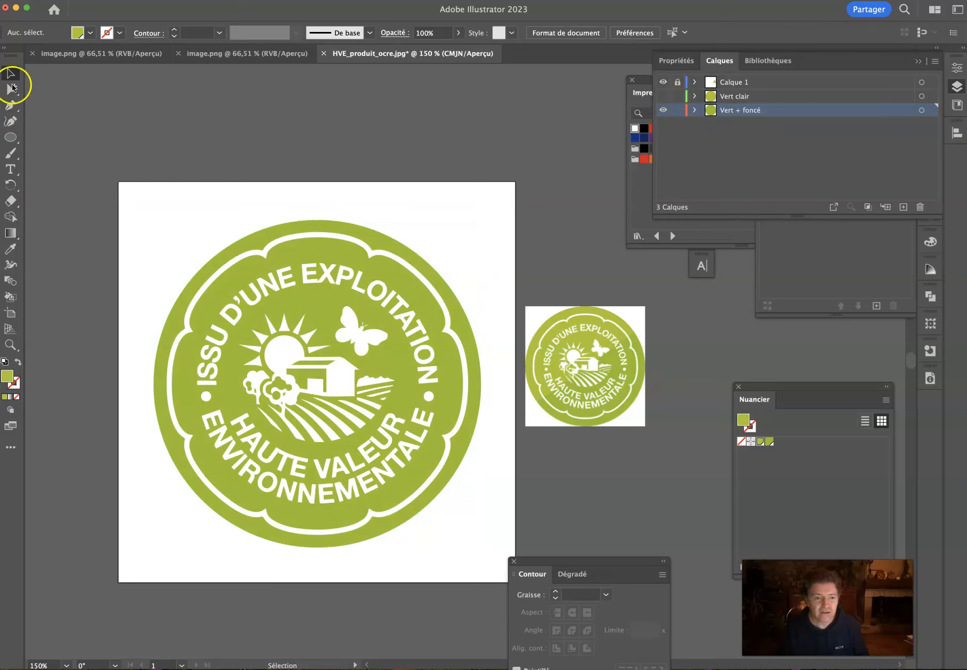
{"action": "left_click", "coordinate": [276, 227]}
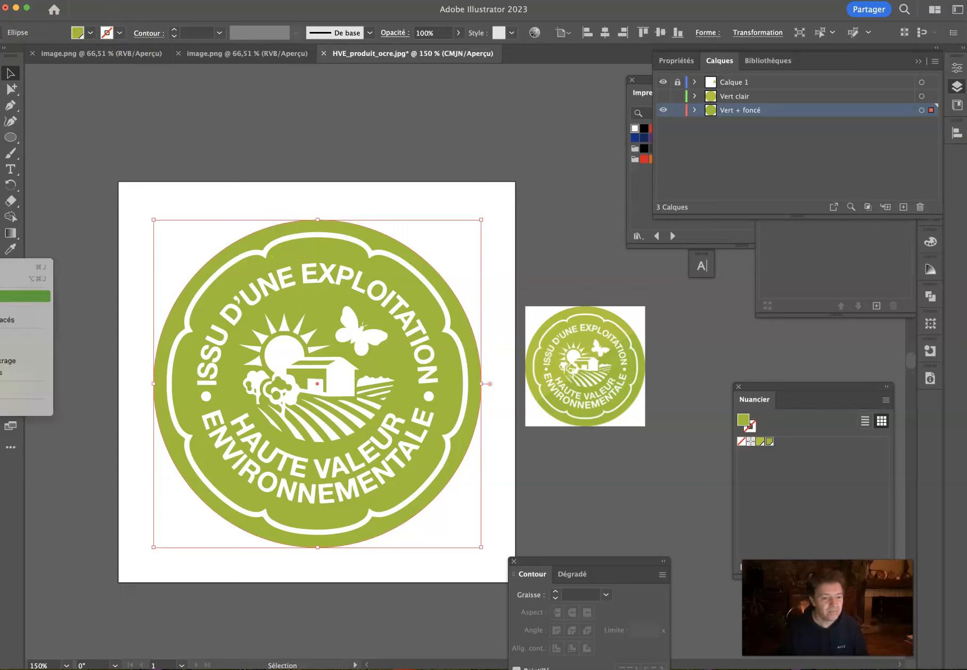
{"action": "left_click", "coordinate": [25, 349]}
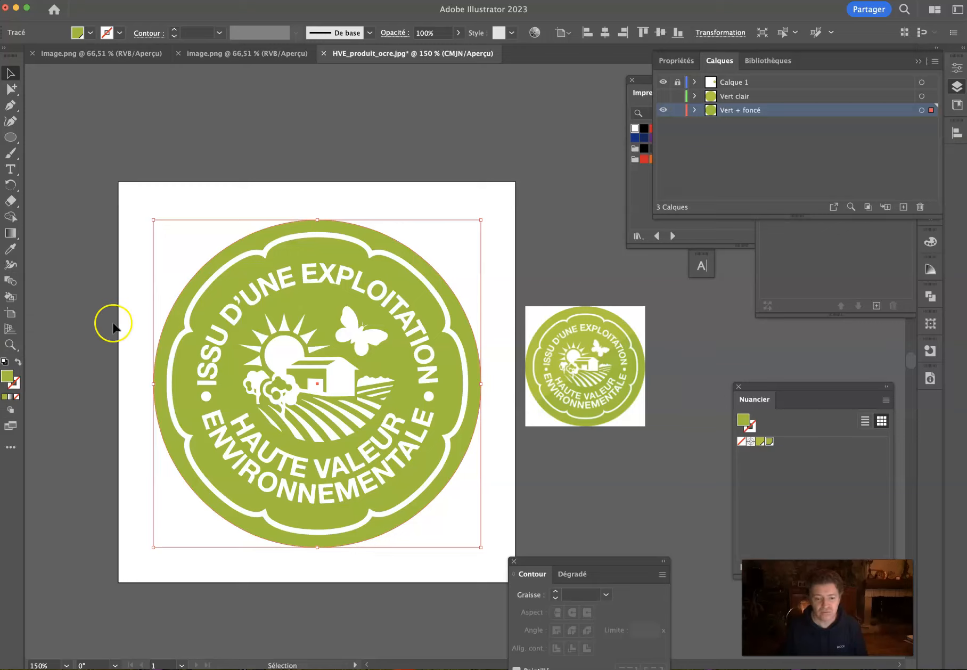
Step: Delete the three uppermost anchor points of the darker green circle using Direct Selection
{"action": "left_click", "coordinate": [11, 89]}
{"action": "mouse_move", "coordinate": [11, 91]}
{"action": "left_mouse_down"}
{"action": "mouse_move", "coordinate": [47, 102]}
{"action": "mouse_move", "coordinate": [49, 89]}
{"action": "left_mouse_up"}
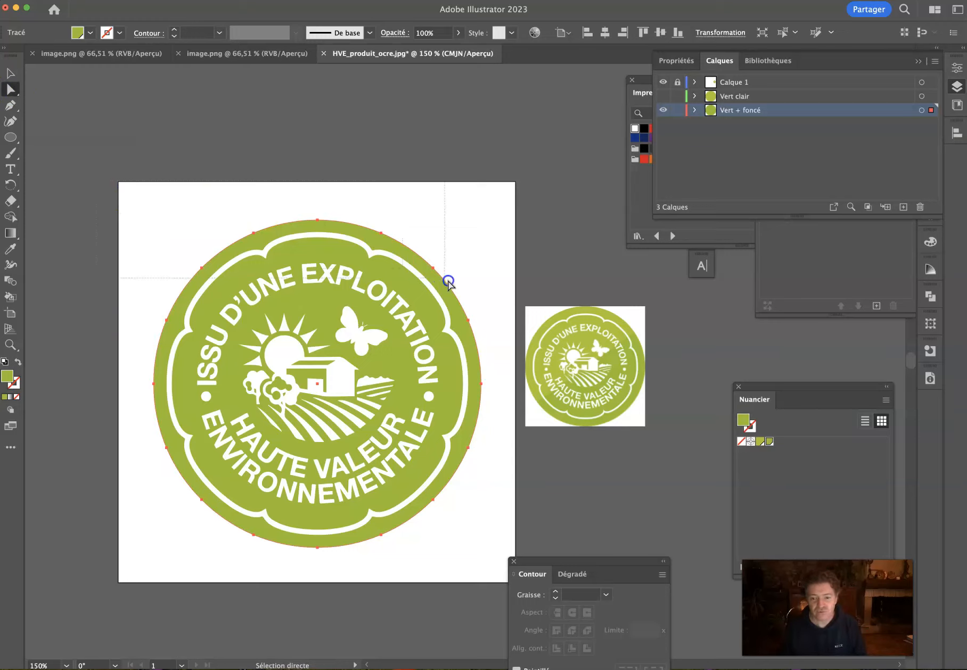
{"action": "left_click_drag", "start_coordinate": [448, 282], "coordinate": [407, 258]}
{"action": "key", "text": "Delete"}
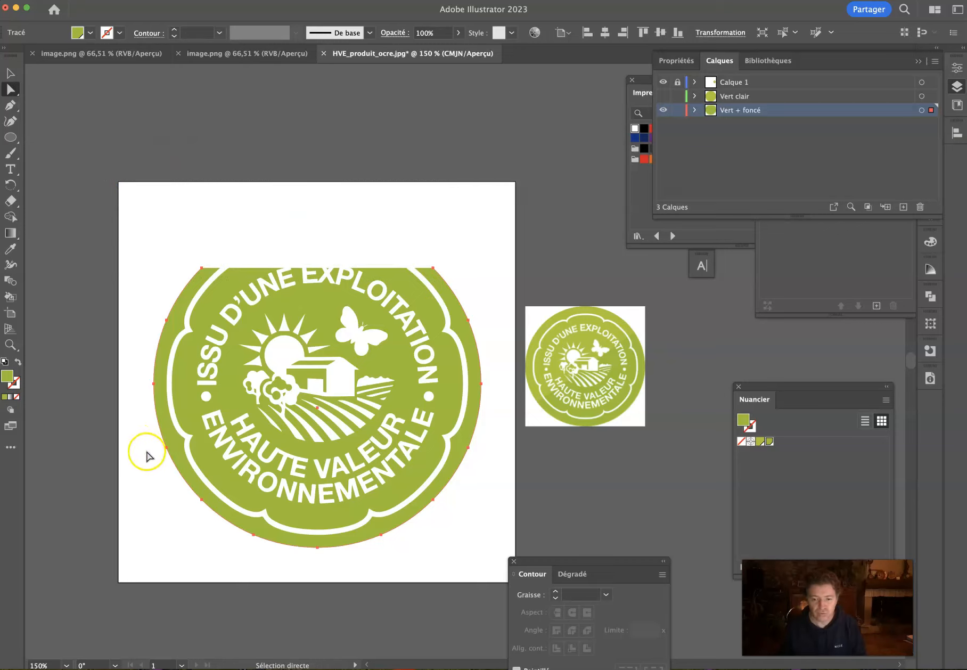
Step: Delete the three left-side anchor points of the darker green shape and close its path with a straight diagonal Pen segment
{"action": "left_click_drag", "start_coordinate": [145, 429], "coordinate": [225, 208]}
{"action": "key", "text": "Delete"}
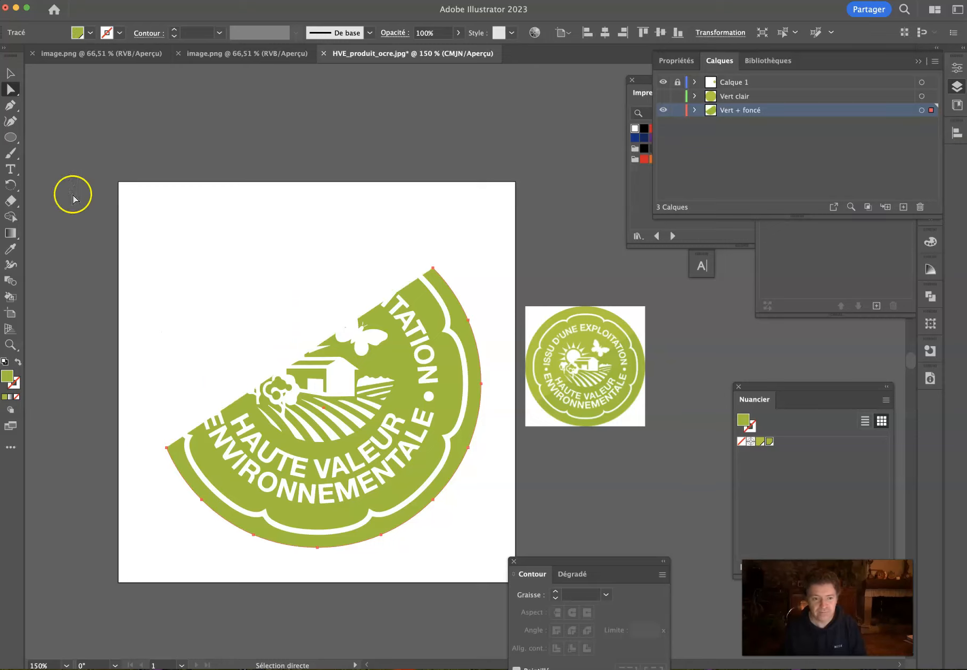
{"action": "left_click", "coordinate": [10, 105]}
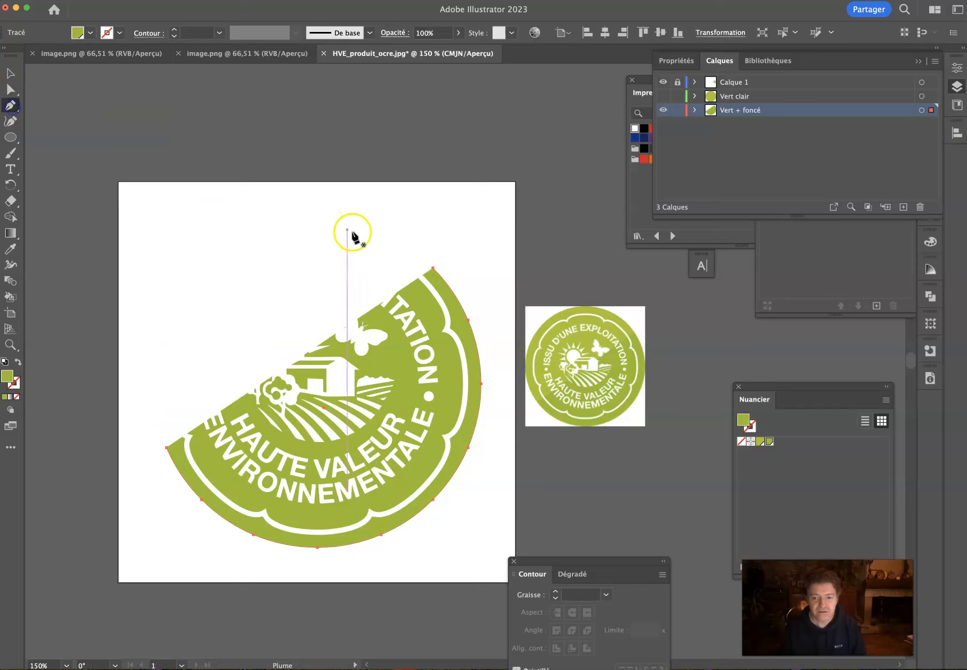
{"action": "left_click", "coordinate": [433, 267]}
{"action": "left_click", "coordinate": [167, 448]}
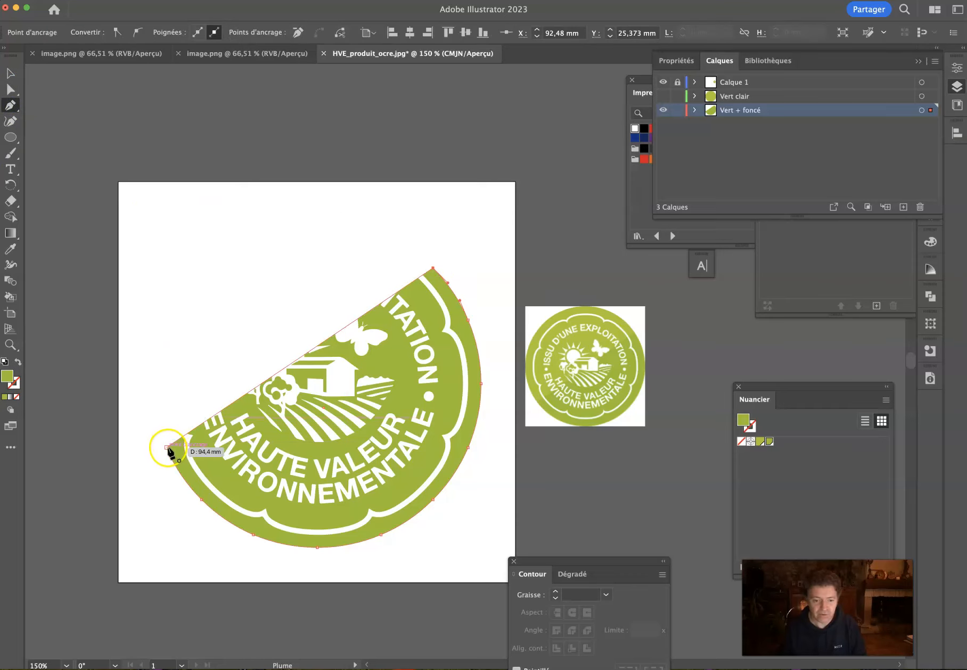
{"action": "left_click", "coordinate": [9, 75]}
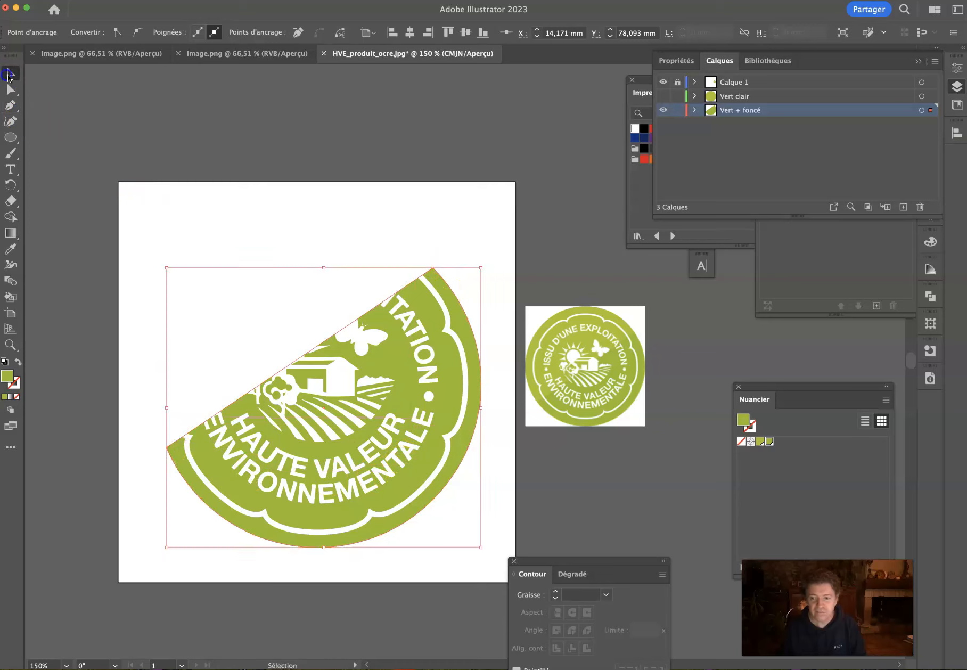
Step: Show the Vert clair layer and lock it
{"action": "left_click", "coordinate": [663, 97]}
{"action": "left_click", "coordinate": [506, 172]}
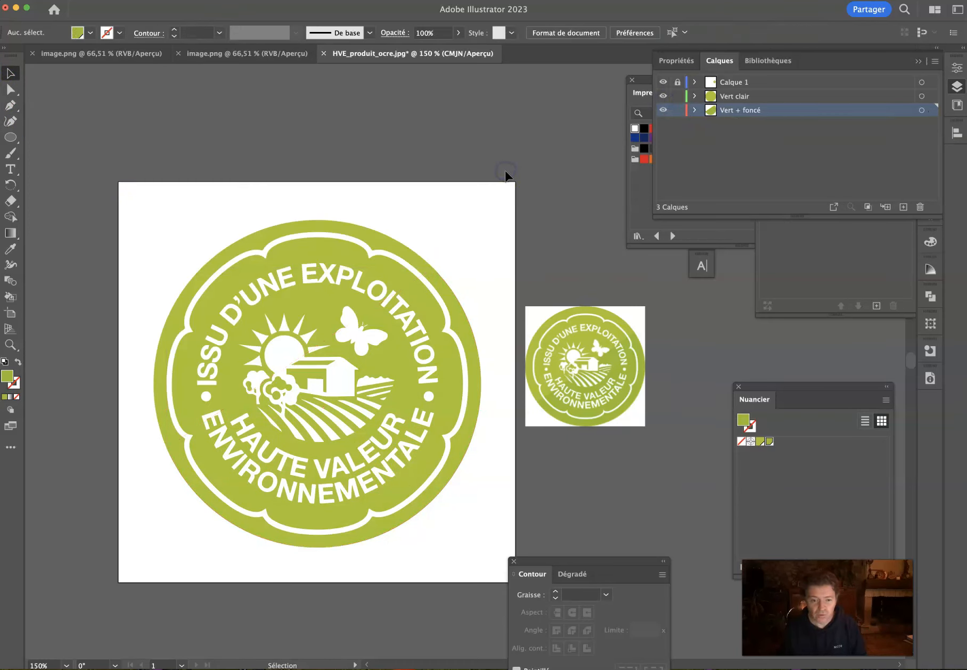
{"action": "left_click", "coordinate": [223, 488]}
{"action": "left_click", "coordinate": [799, 470]}
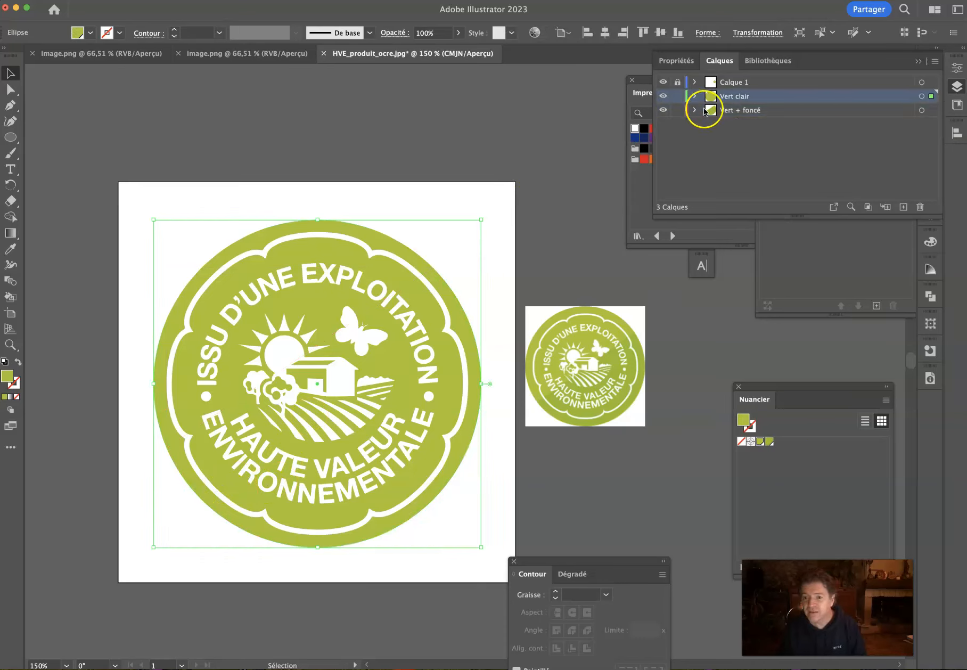
{"action": "left_click", "coordinate": [679, 97]}
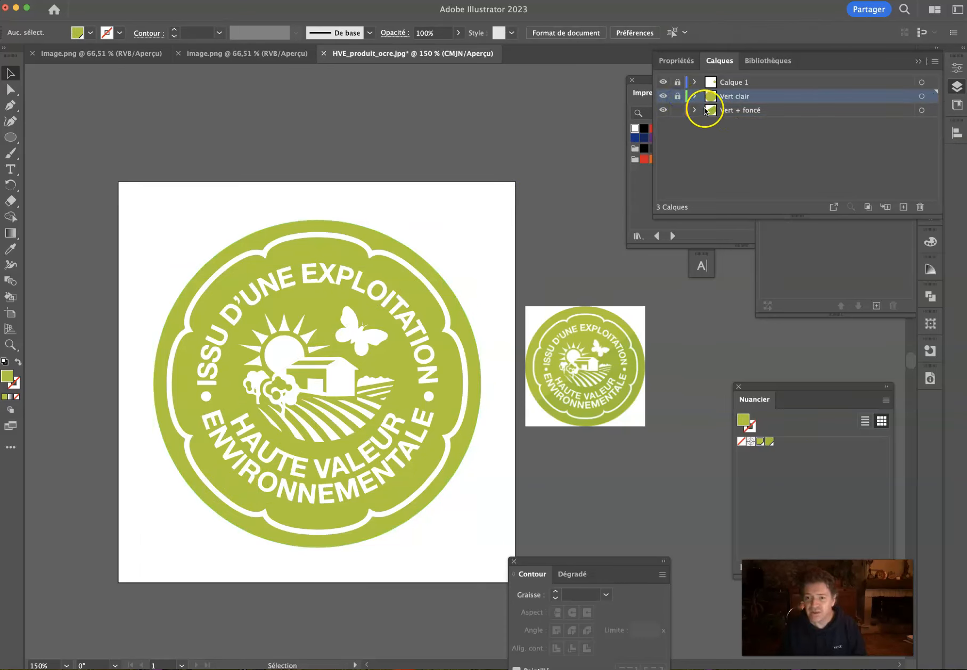
Step: Try to recolour the partial disc on the Vert + foncé layer using a saved green swatch and greens sampled from the reference image
{"action": "left_click", "coordinate": [732, 109]}
{"action": "left_click", "coordinate": [397, 350]}
{"action": "left_click", "coordinate": [759, 442]}
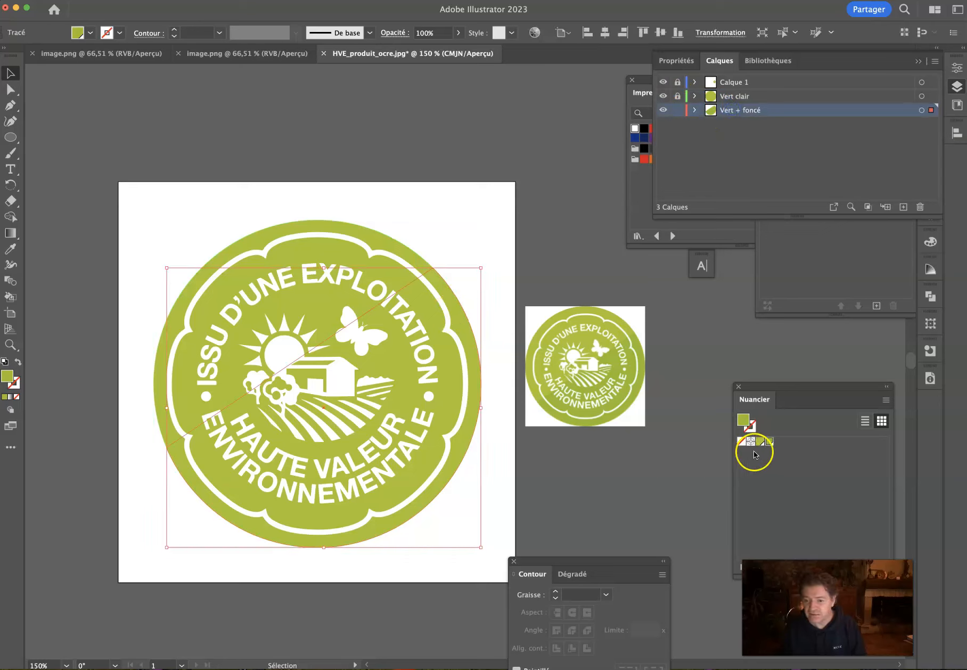
{"action": "left_click", "coordinate": [549, 490]}
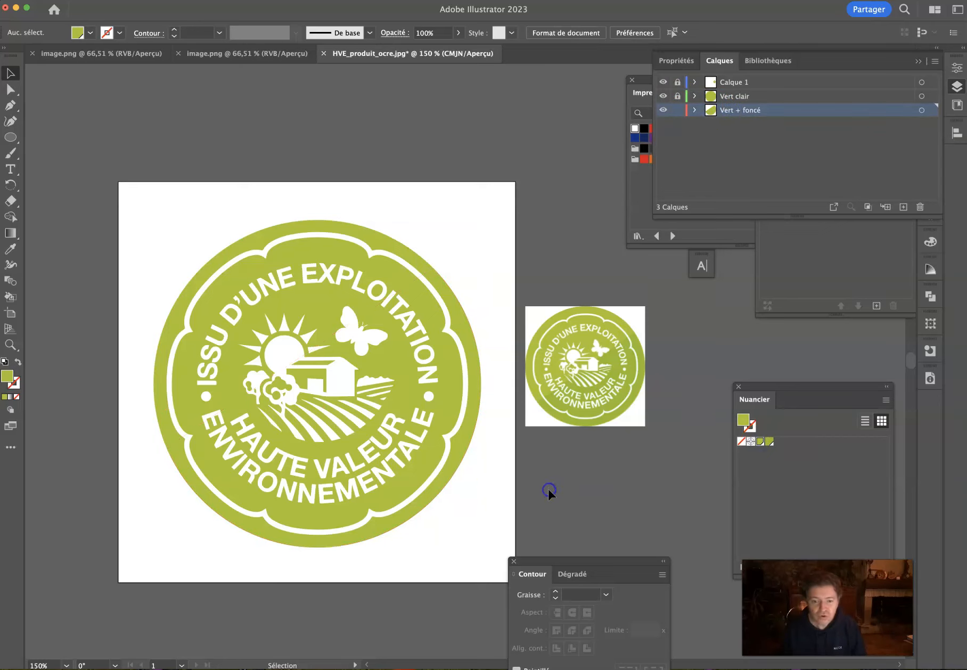
{"action": "left_click", "coordinate": [408, 381]}
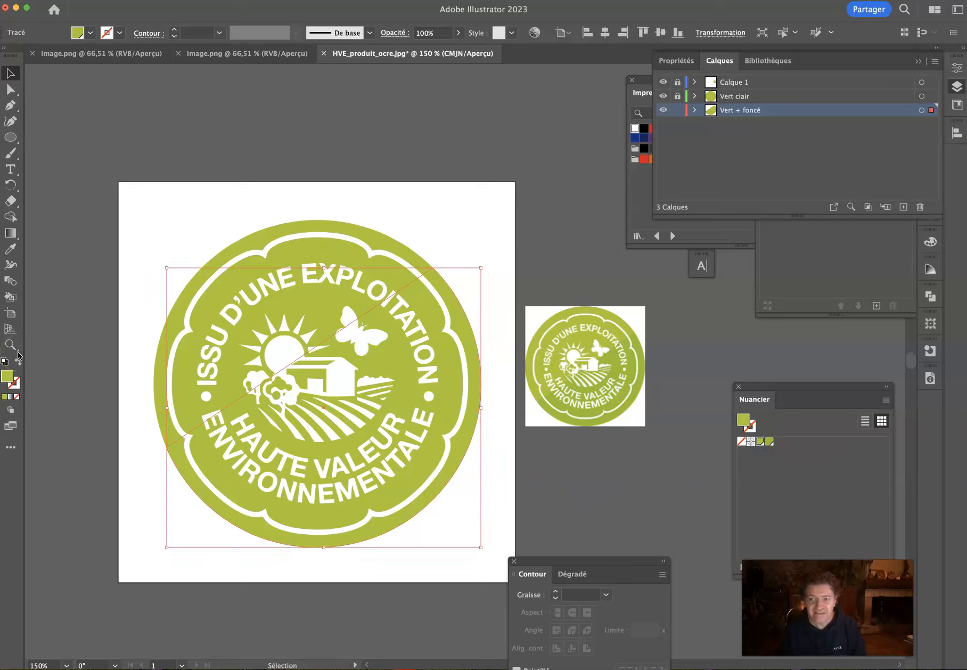
{"action": "left_click", "coordinate": [10, 248]}
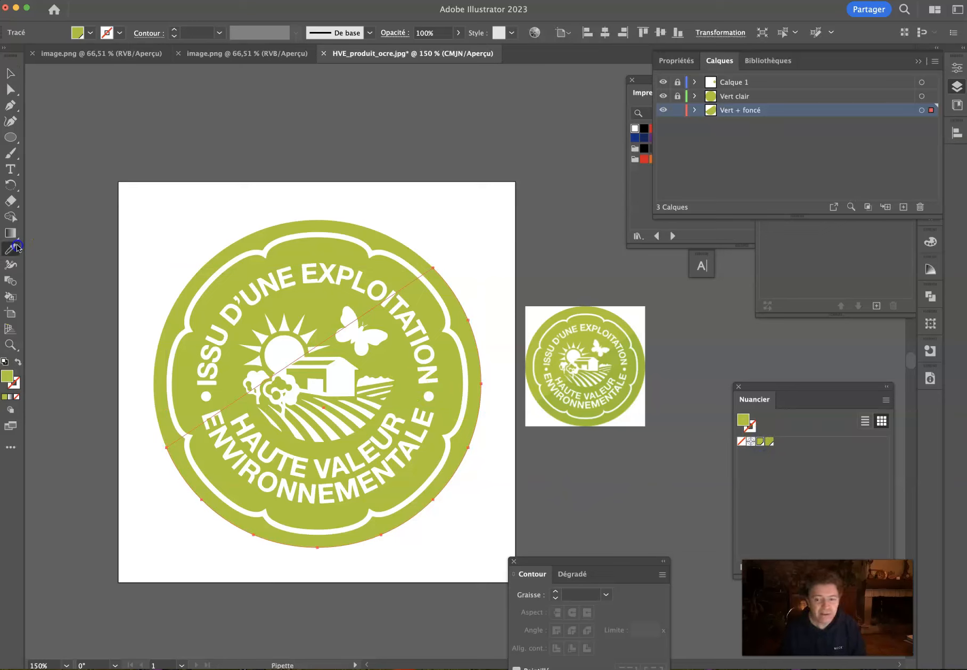
{"action": "left_click", "coordinate": [641, 369]}
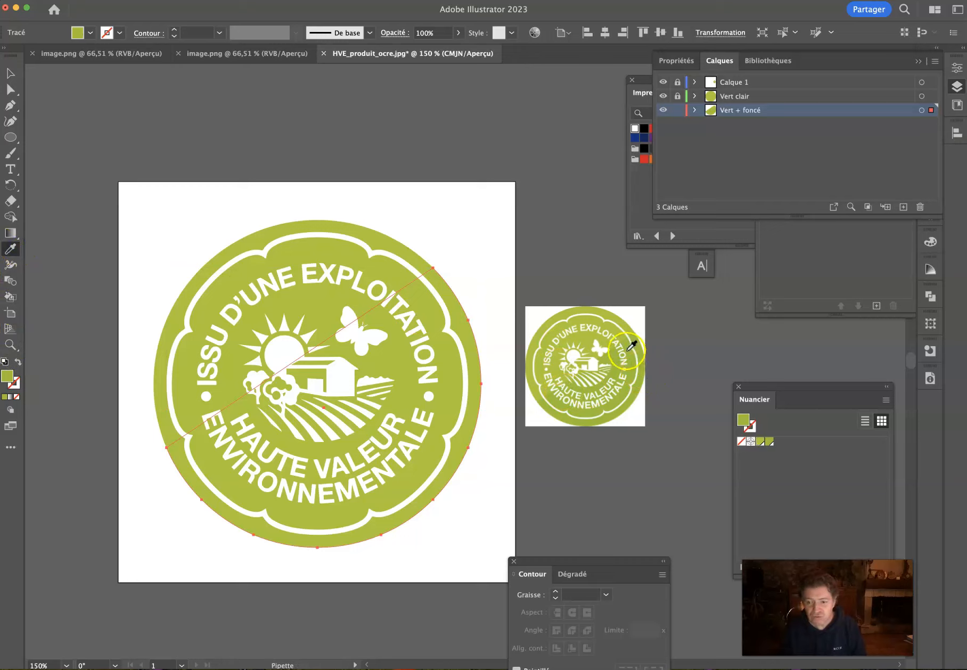
{"action": "left_click", "coordinate": [543, 347]}
Step: Set the fill of the partial disc on the Vert + foncé layer to the darker green 88a50e
{"action": "left_click", "coordinate": [10, 379]}
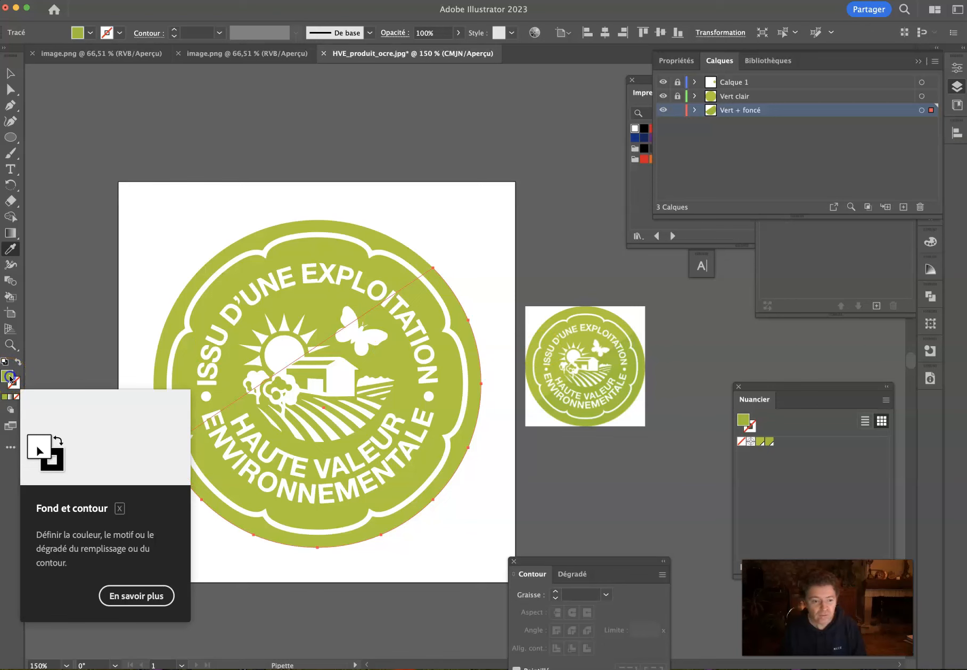
{"action": "double_click", "coordinate": [10, 379]}
{"action": "left_click_drag", "start_coordinate": [255, 302], "coordinate": [283, 327]}
{"action": "left_click", "coordinate": [426, 284]}
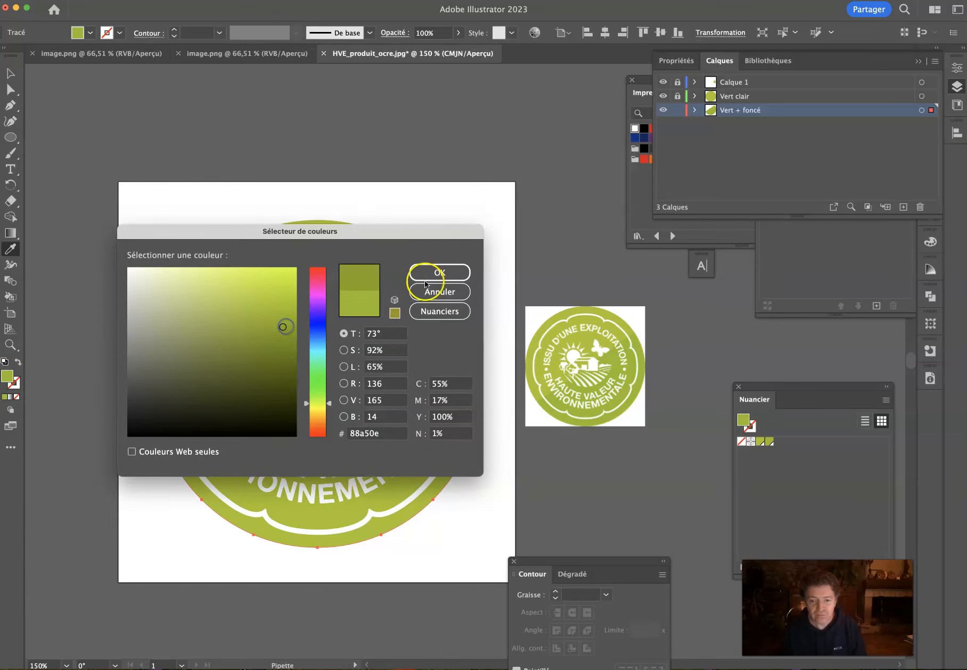
{"action": "left_click", "coordinate": [456, 267]}
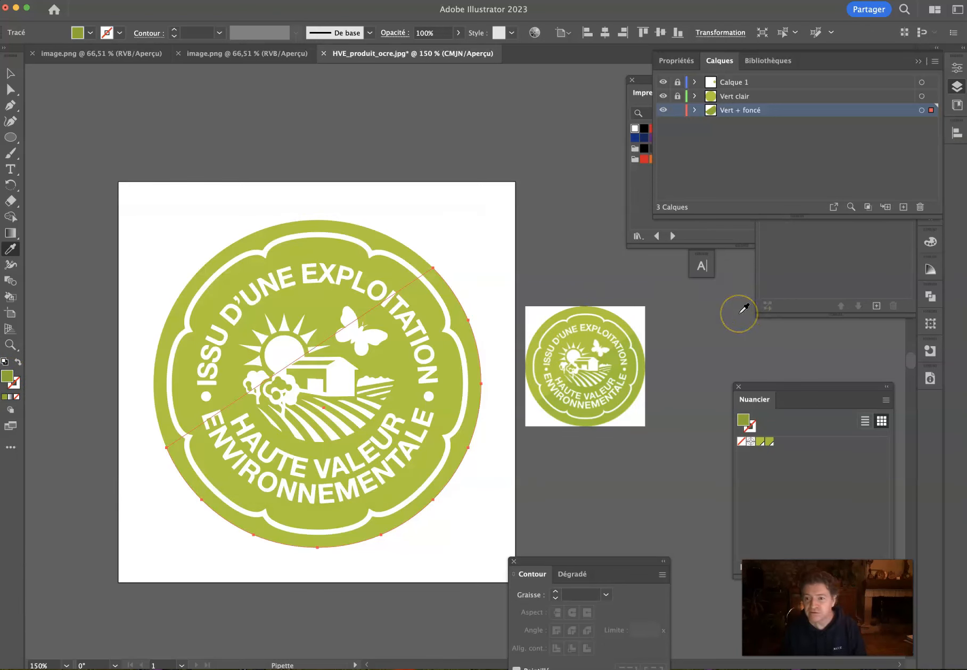
Step: Move the Vert + foncé layer above Vert clair and fill its shape with the darker green sampled from the reference image
{"action": "left_click_drag", "start_coordinate": [754, 111], "coordinate": [753, 93]}
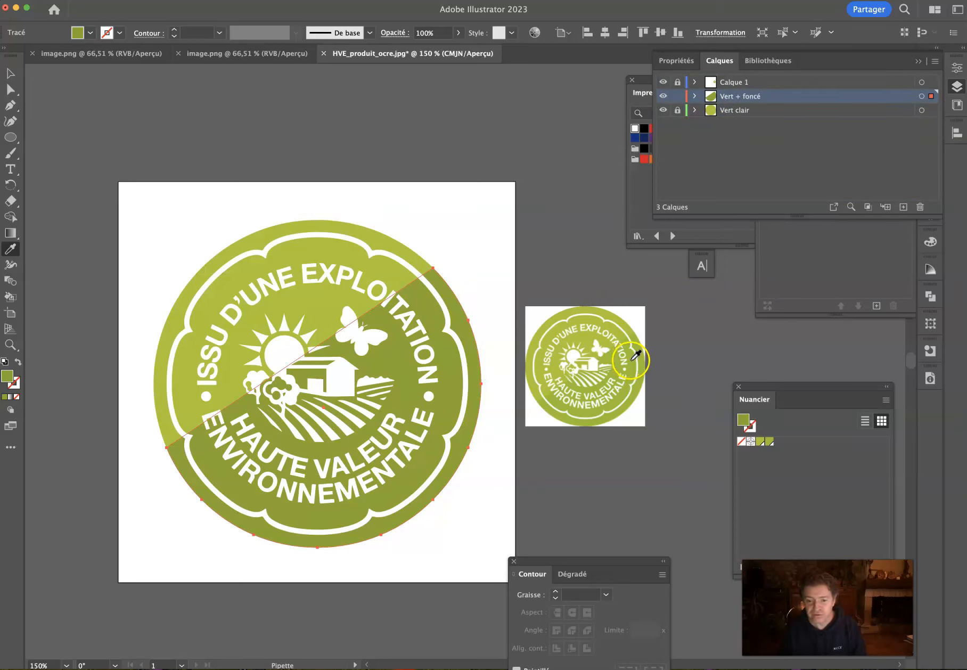
{"action": "left_click", "coordinate": [633, 360]}
{"action": "left_click", "coordinate": [9, 74]}
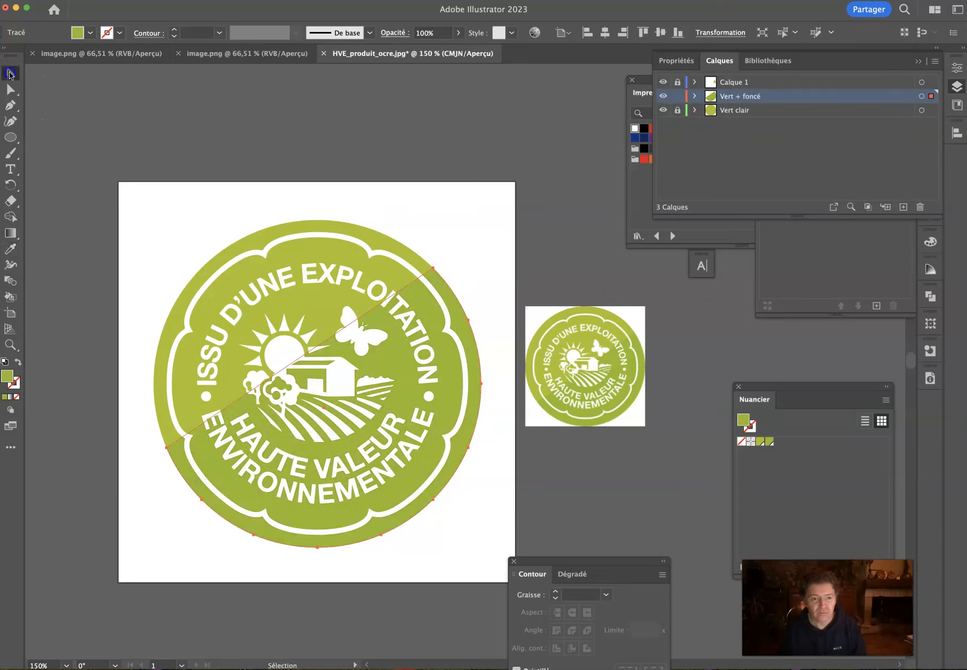
{"action": "left_click", "coordinate": [255, 145]}
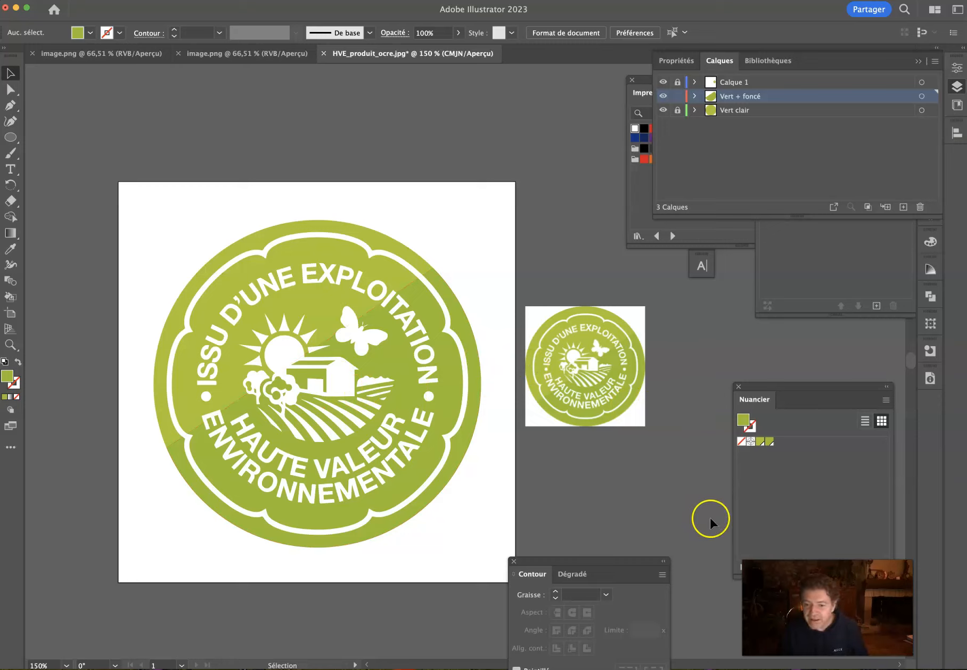
Step: Delete the anchor points at both ends of the darker green shape's diagonal edge using Direct Selection
{"action": "left_click", "coordinate": [11, 91]}
{"action": "left_click", "coordinate": [179, 459]}
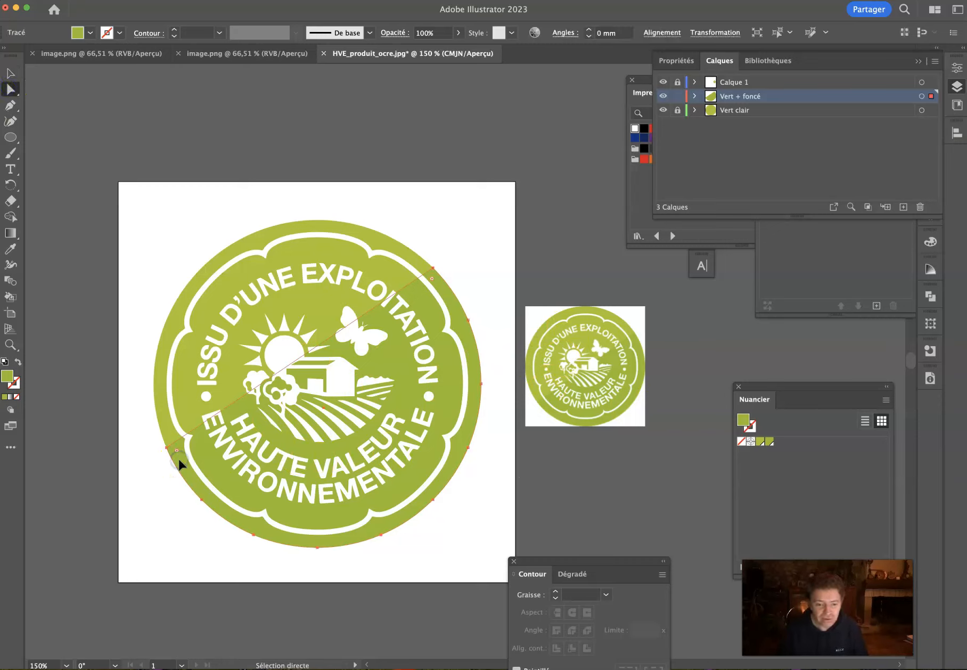
{"action": "left_click", "coordinate": [174, 461]}
{"action": "key", "text": "Delete"}
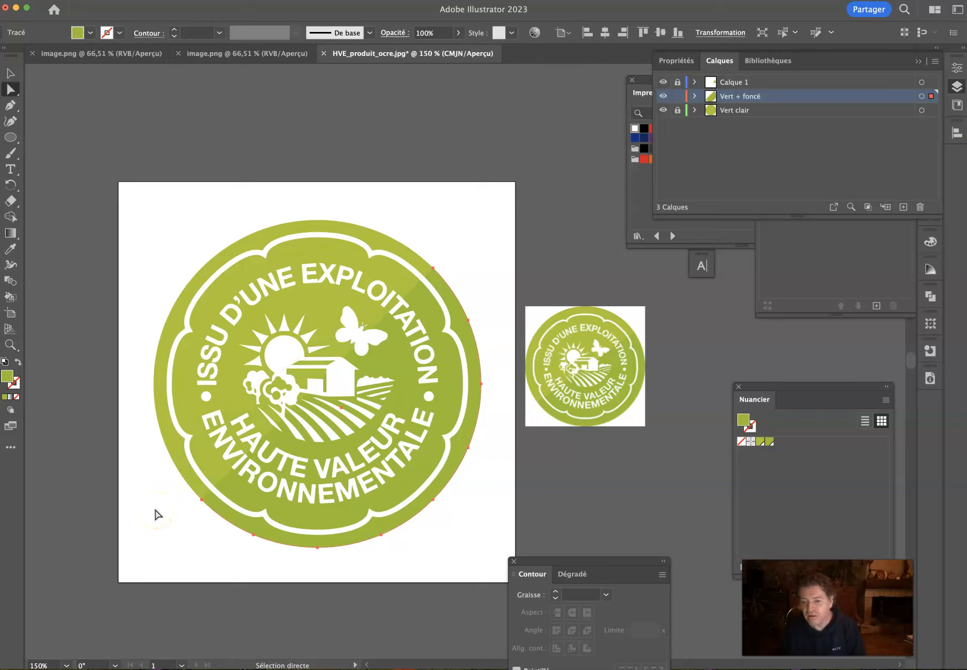
{"action": "left_click_drag", "start_coordinate": [428, 237], "coordinate": [471, 287]}
{"action": "key", "text": "Delete"}
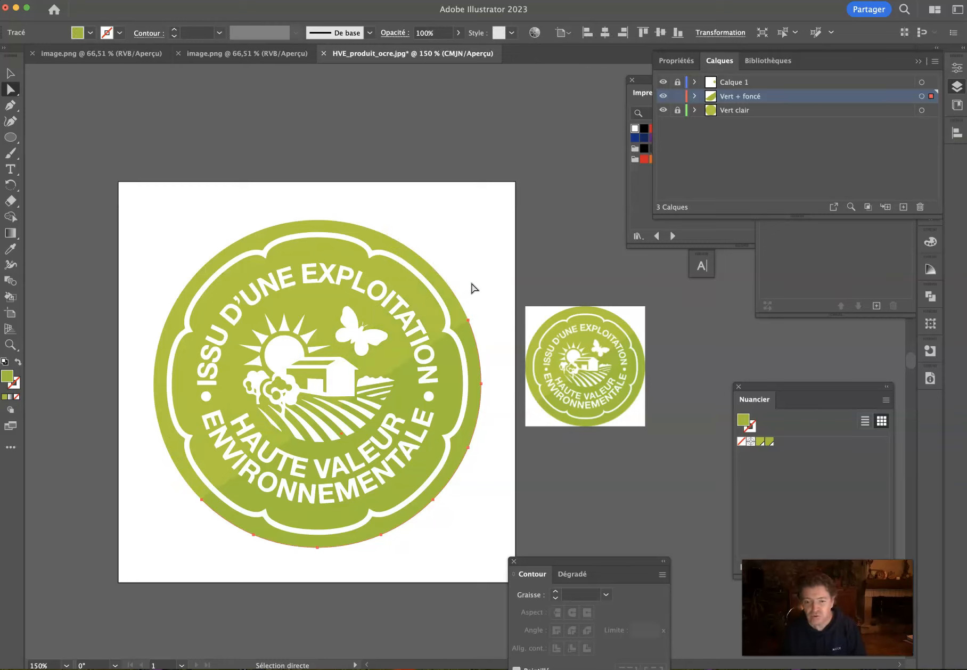
{"action": "left_click", "coordinate": [474, 287]}
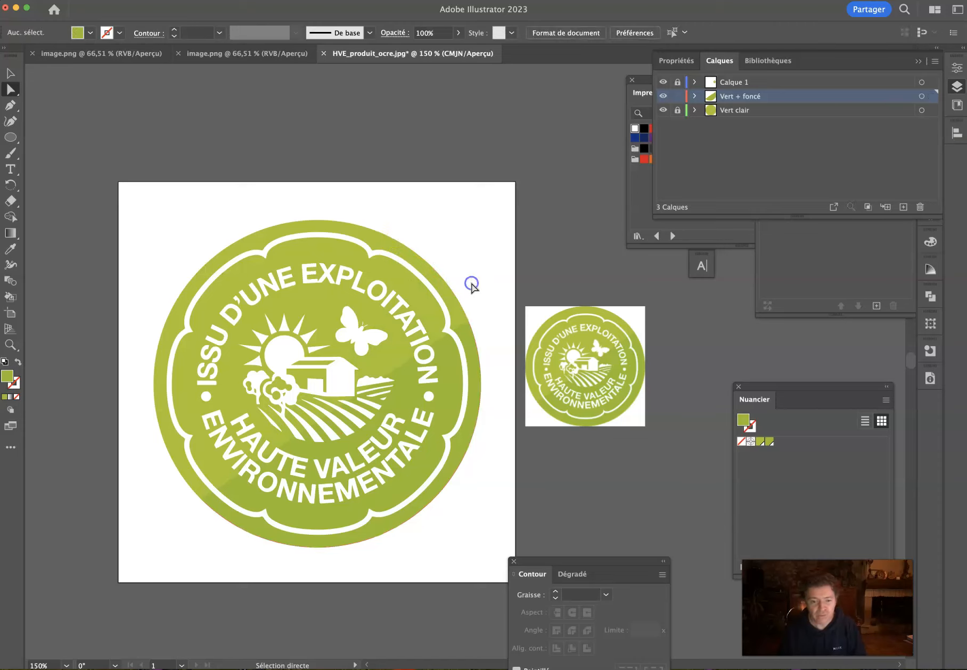
{"action": "left_click", "coordinate": [229, 486]}
{"action": "left_click", "coordinate": [123, 566]}
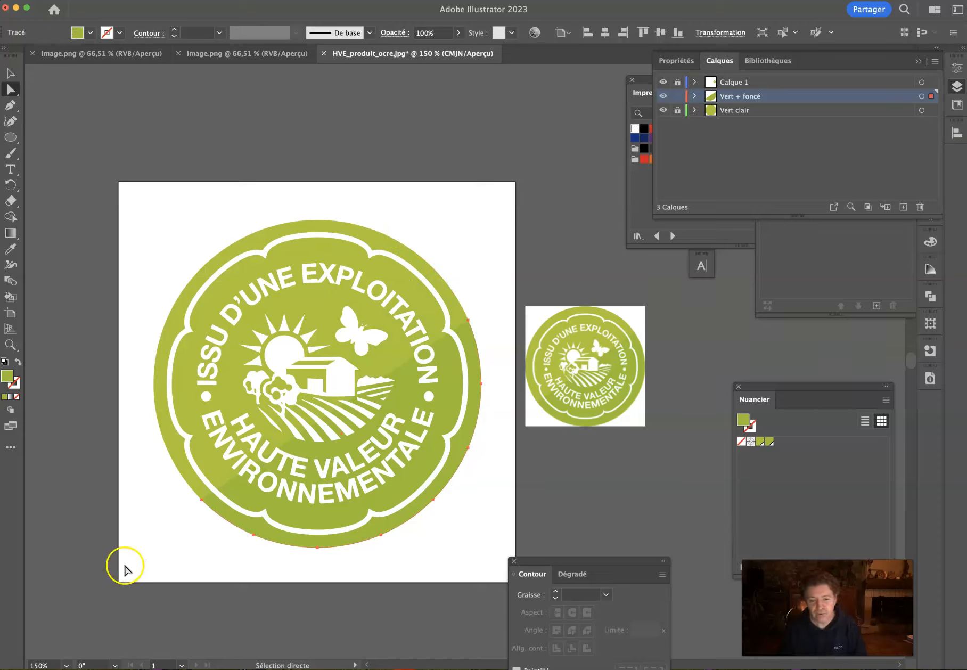
{"action": "left_click", "coordinate": [181, 171]}
{"action": "left_click_drag", "start_coordinate": [180, 171], "coordinate": [433, 523]}
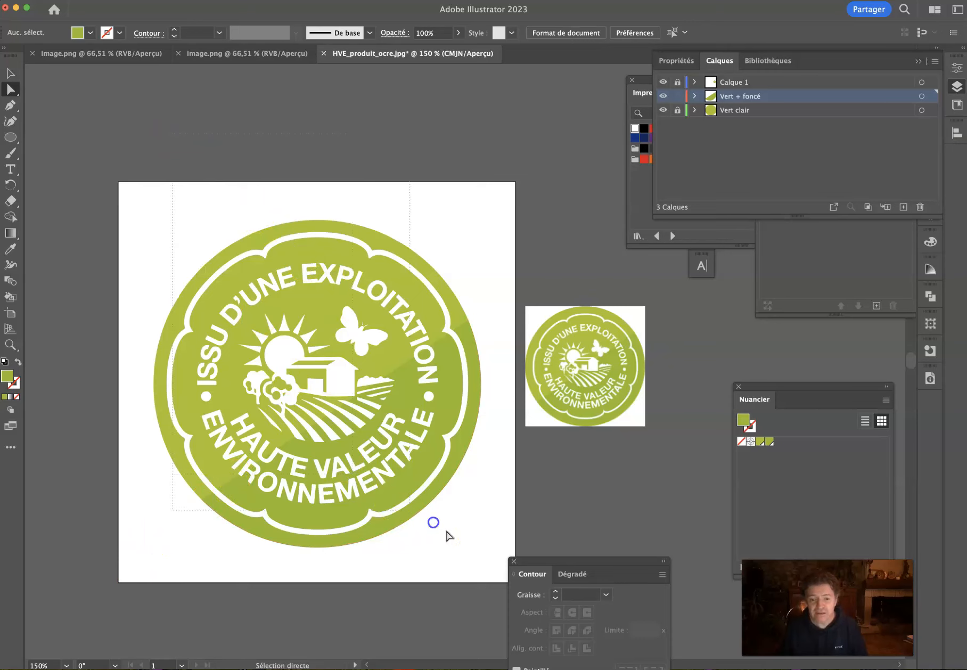
{"action": "left_click", "coordinate": [10, 73]}
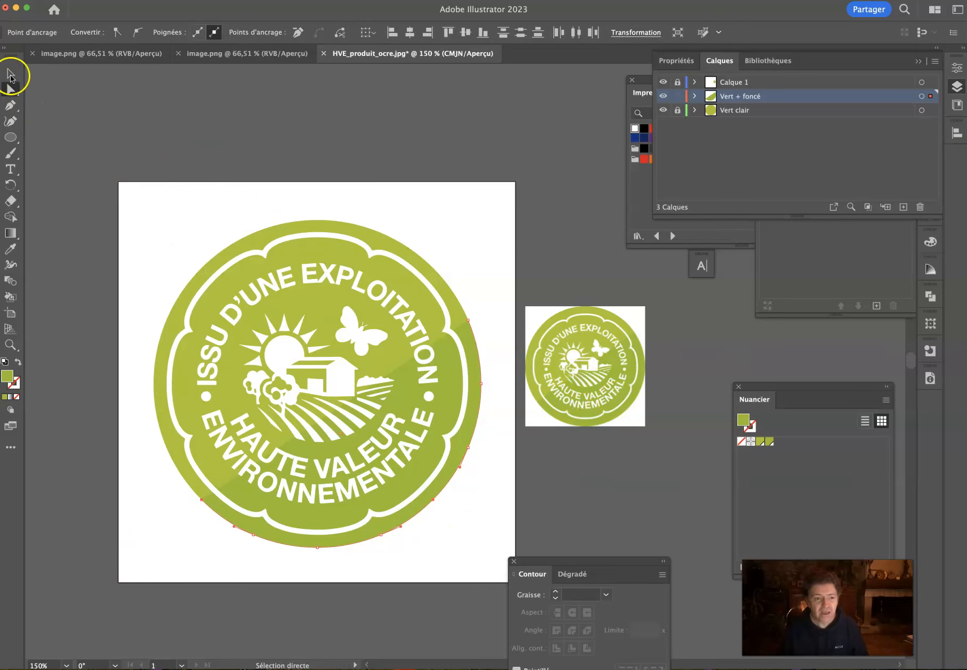
{"action": "left_click", "coordinate": [658, 364]}
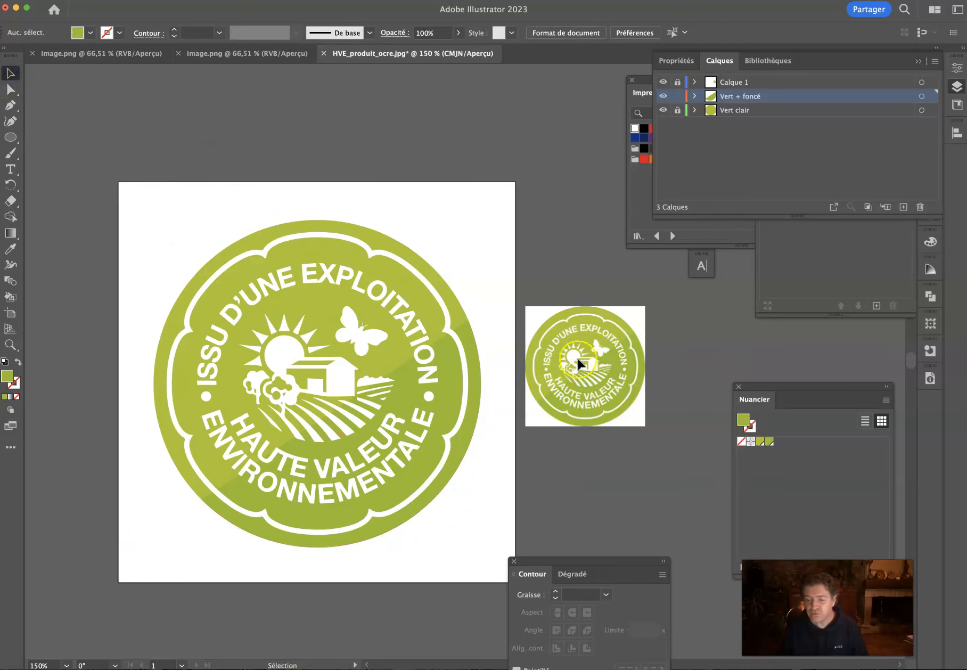
Step: Unlock the Calque 1 and Vert clair layers
{"action": "left_click", "coordinate": [677, 96]}
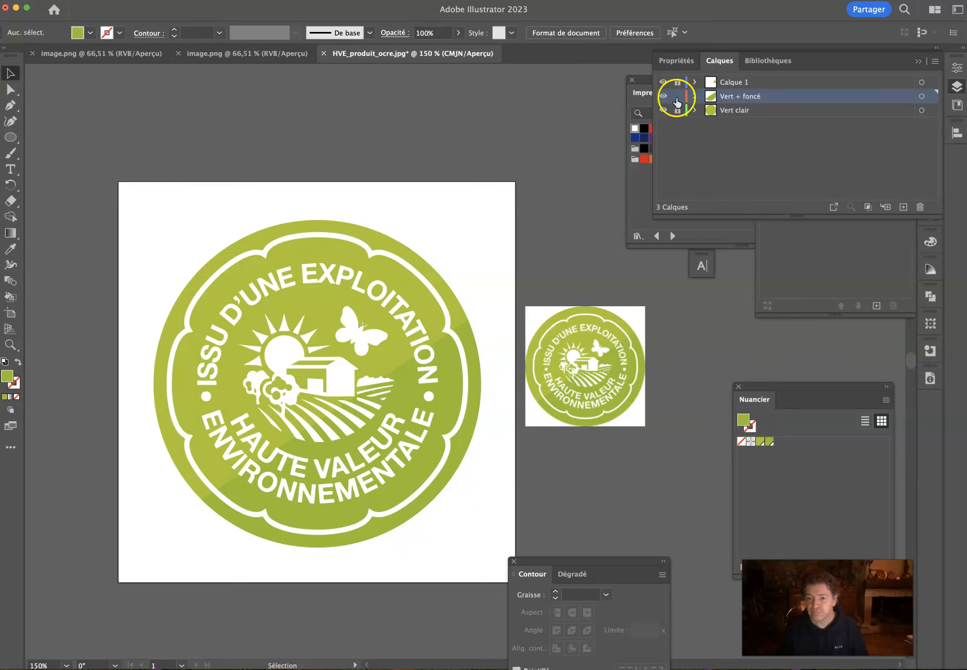
{"action": "left_click", "coordinate": [677, 83]}
{"action": "left_click", "coordinate": [676, 108]}
{"action": "key", "text": "super"}
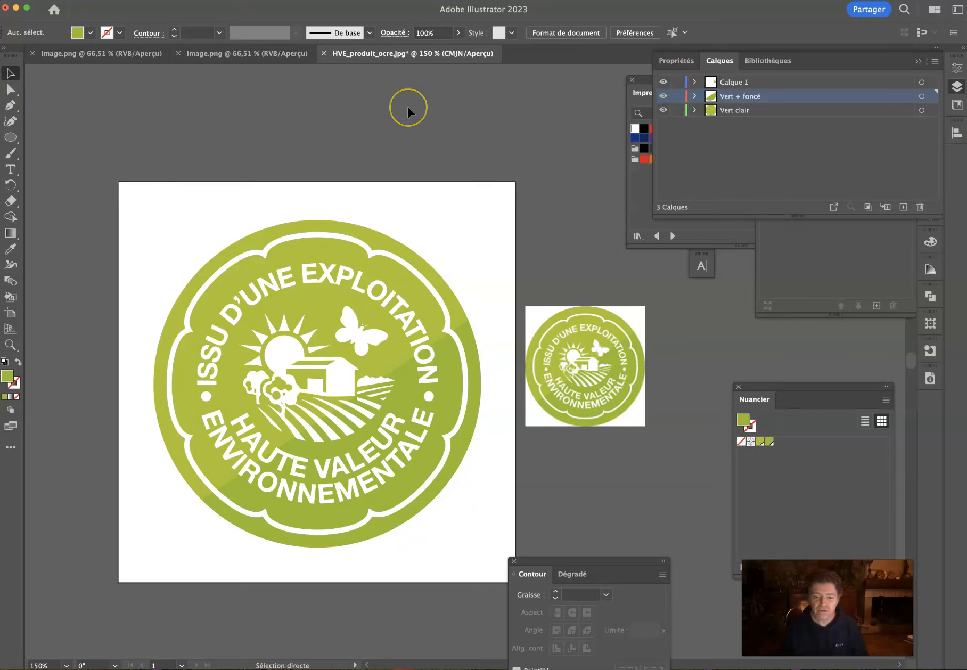
Step: Select all the artwork, including the reference image, and scale it uniformly to 600% with the Scale tool
{"action": "key", "text": "super+minus"}
{"action": "key", "text": "super+minus"}
{"action": "key", "text": "super+a"}
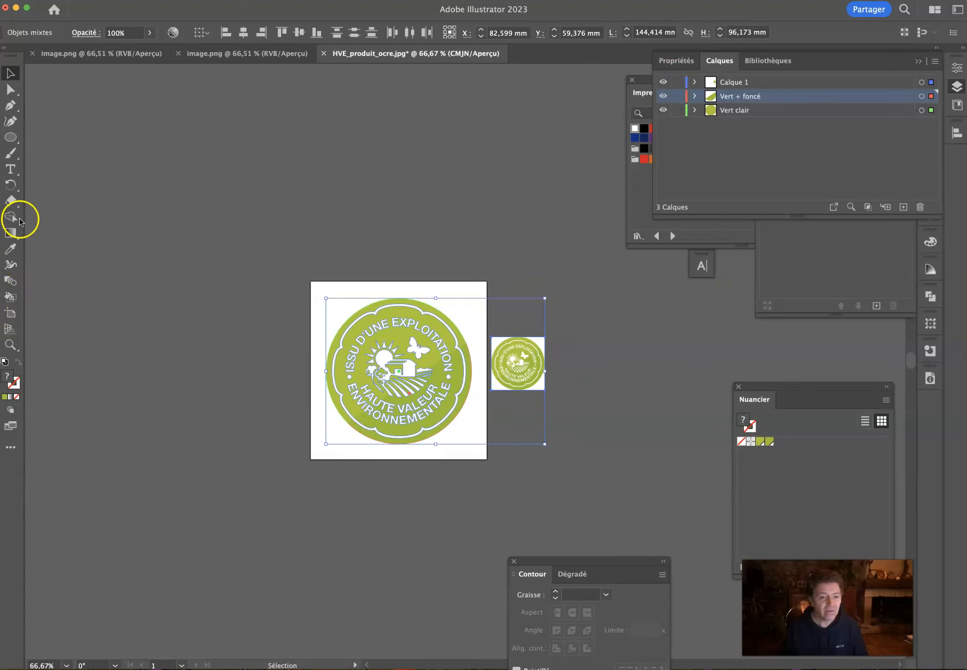
{"action": "left_click", "coordinate": [10, 185]}
{"action": "left_click", "coordinate": [62, 198]}
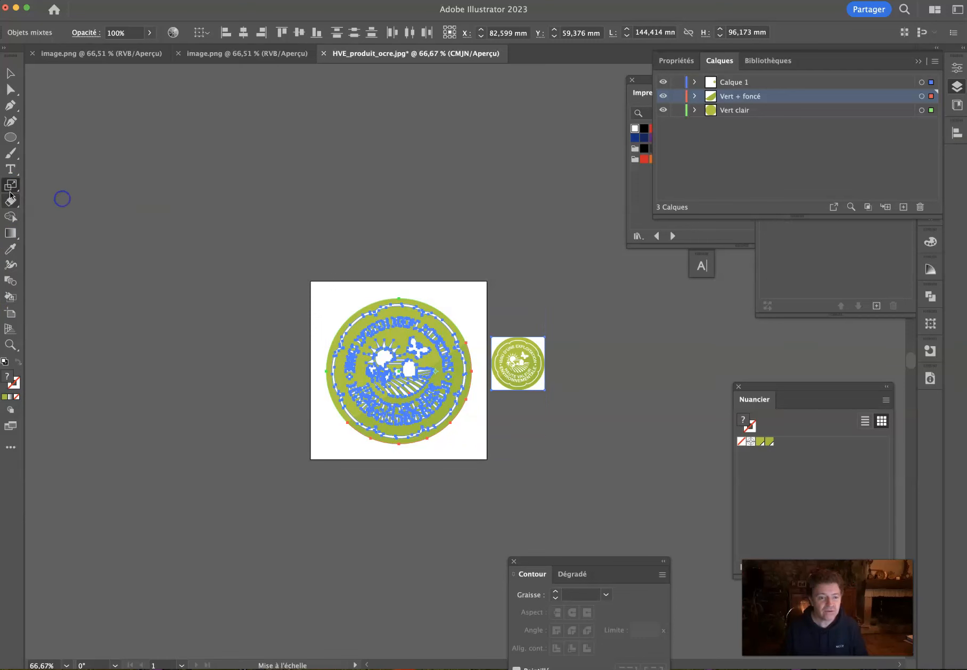
{"action": "double_click", "coordinate": [11, 187]}
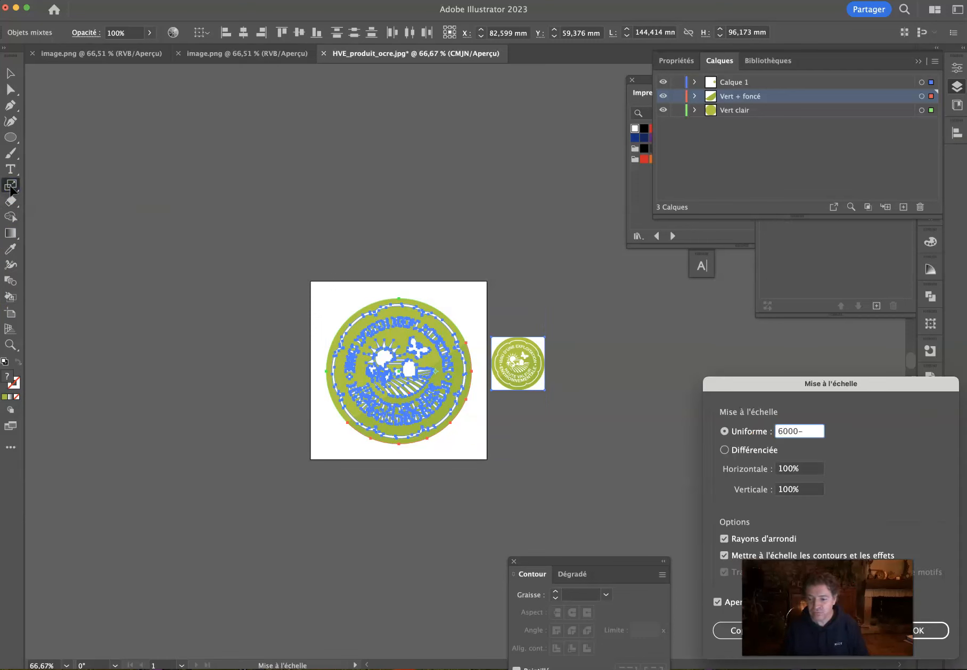
{"action": "key", "text": "Return"}
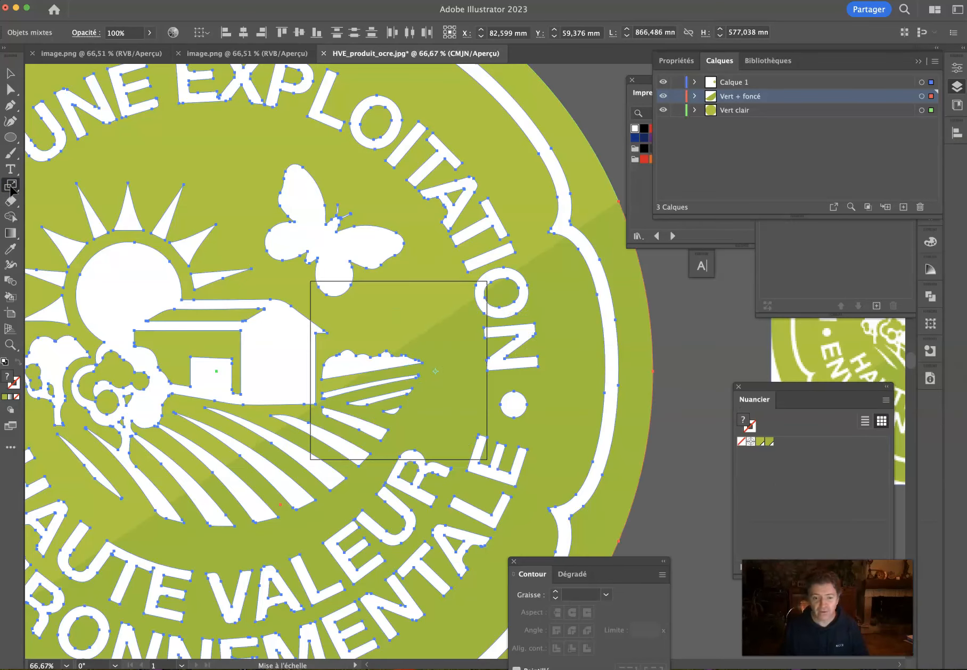
{"action": "left_click", "coordinate": [10, 73]}
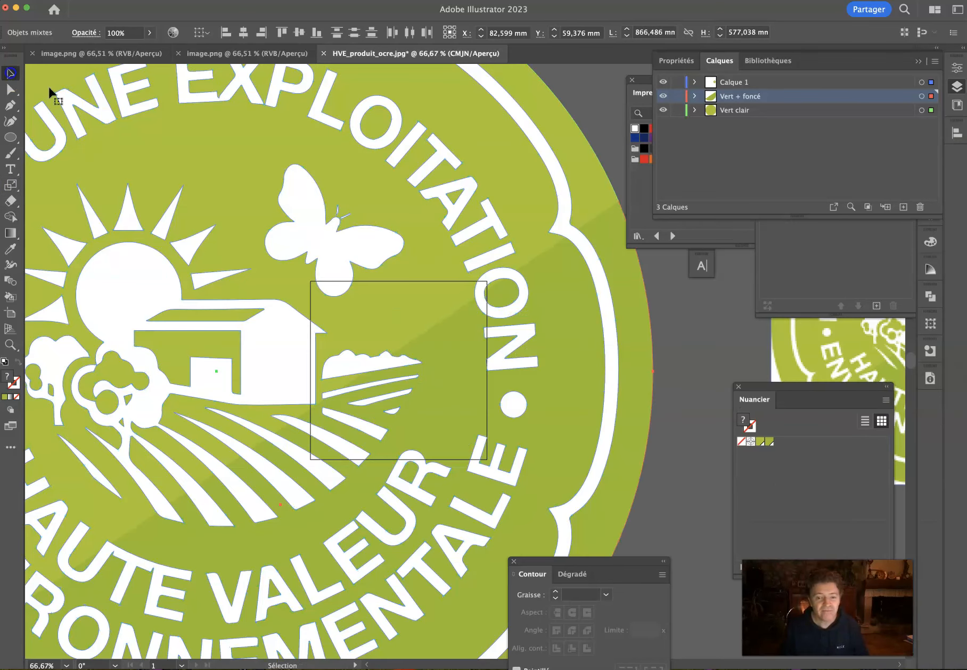
{"action": "left_click", "coordinate": [698, 375]}
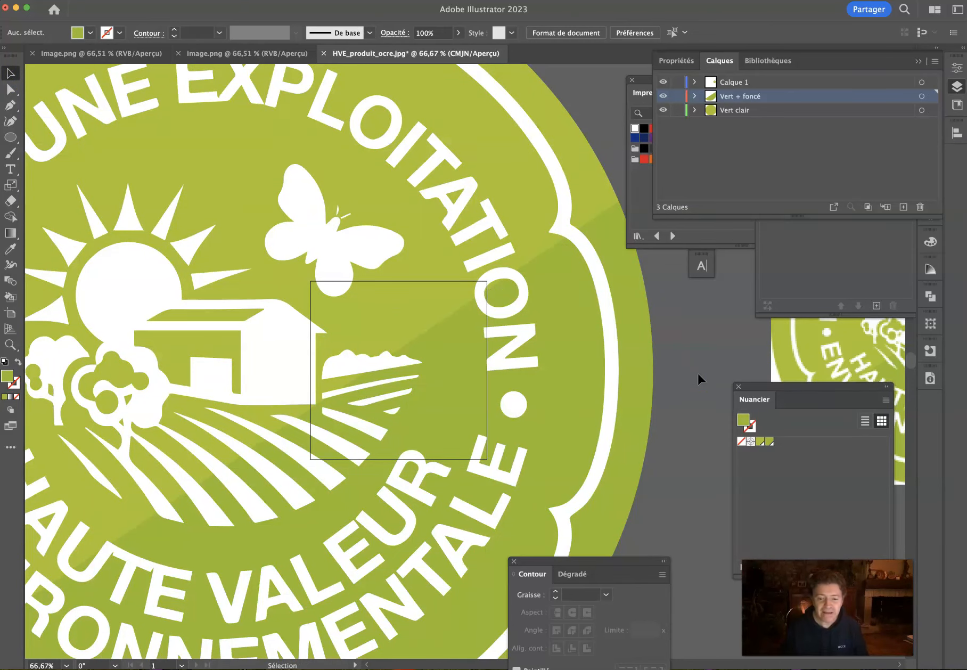
{"action": "key", "text": "super+minus"}
{"action": "key", "text": "super+minus"}
{"action": "key", "text": "z"}
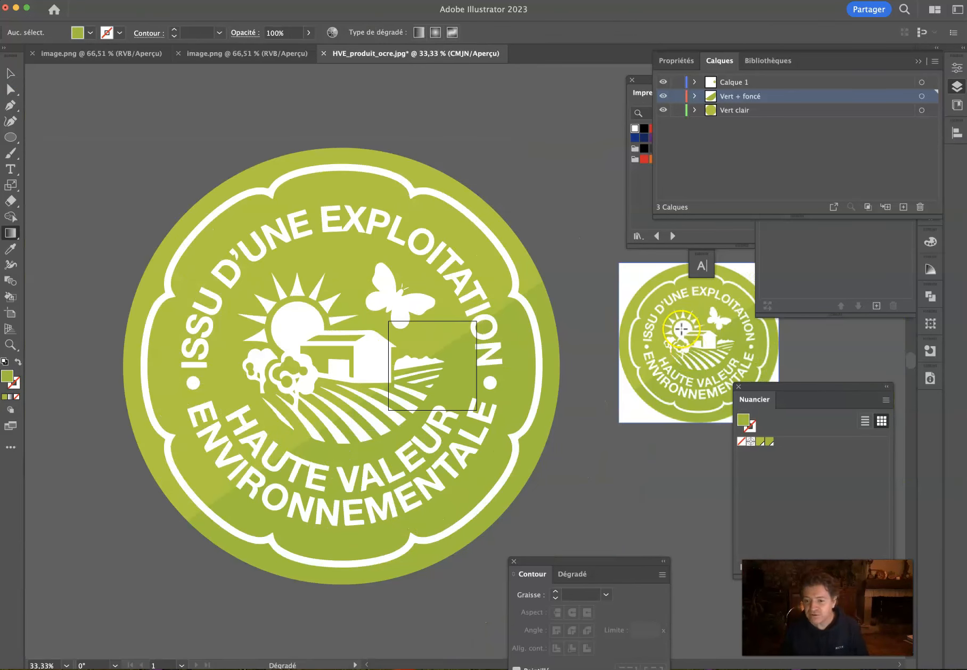
Step: Compare the edge quality of the pixelated reference image with the enlarged vector logo up close and at full view
{"action": "left_click", "coordinate": [691, 308]}
{"action": "left_click", "coordinate": [594, 335]}
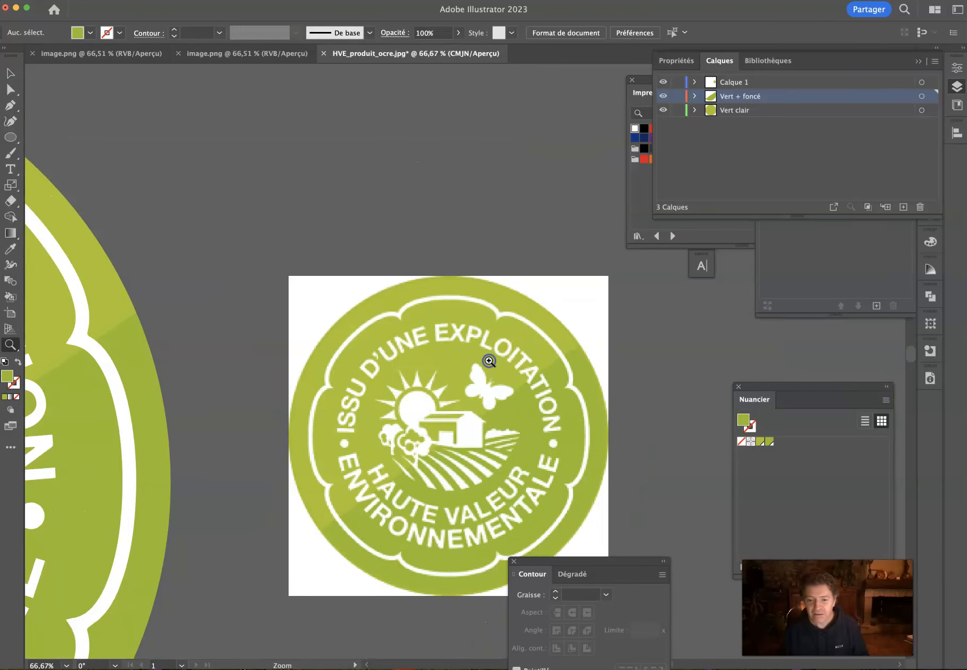
{"action": "left_click", "coordinate": [488, 361]}
{"action": "key", "text": "h"}
{"action": "left_click_drag", "start_coordinate": [444, 373], "coordinate": [377, 304]}
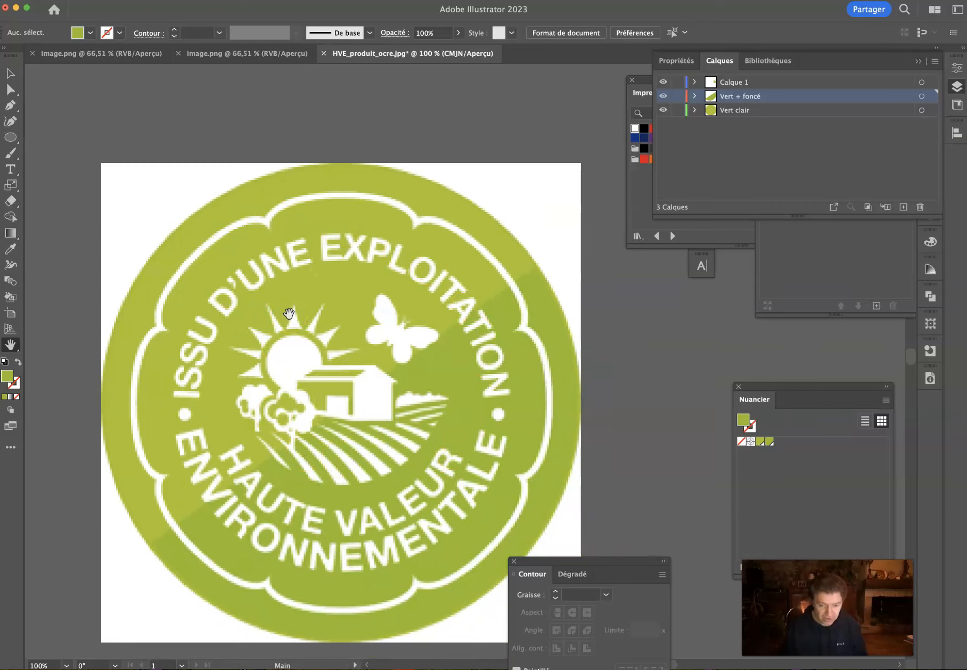
{"action": "left_click_drag", "start_coordinate": [222, 332], "coordinate": [614, 340]}
{"action": "left_click_drag", "start_coordinate": [190, 368], "coordinate": [565, 342]}
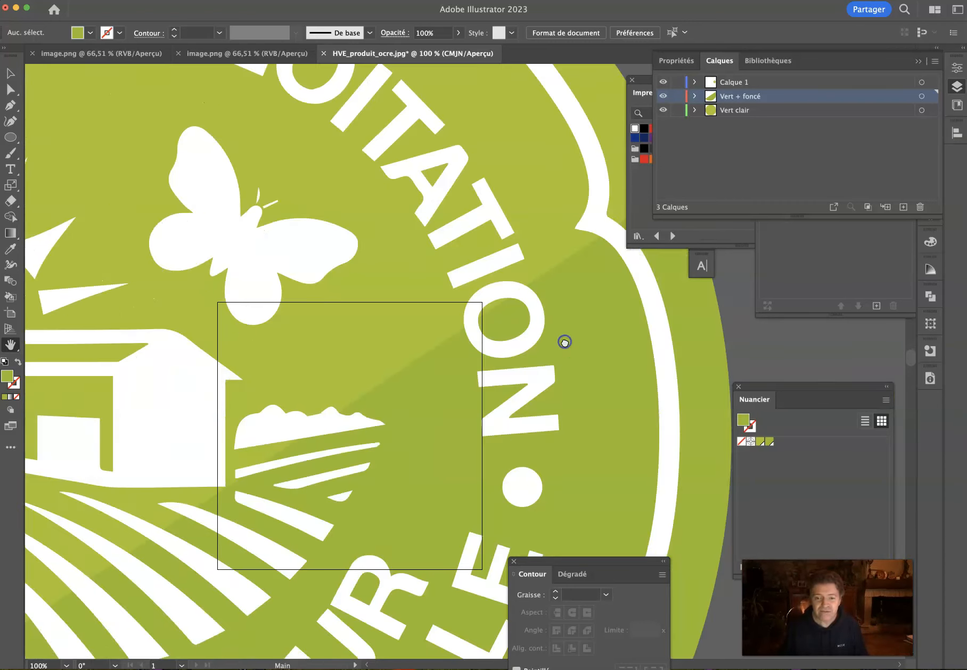
{"action": "key", "text": "super+minus"}
{"action": "key", "text": "super+minus"}
{"action": "key", "text": "super+minus"}
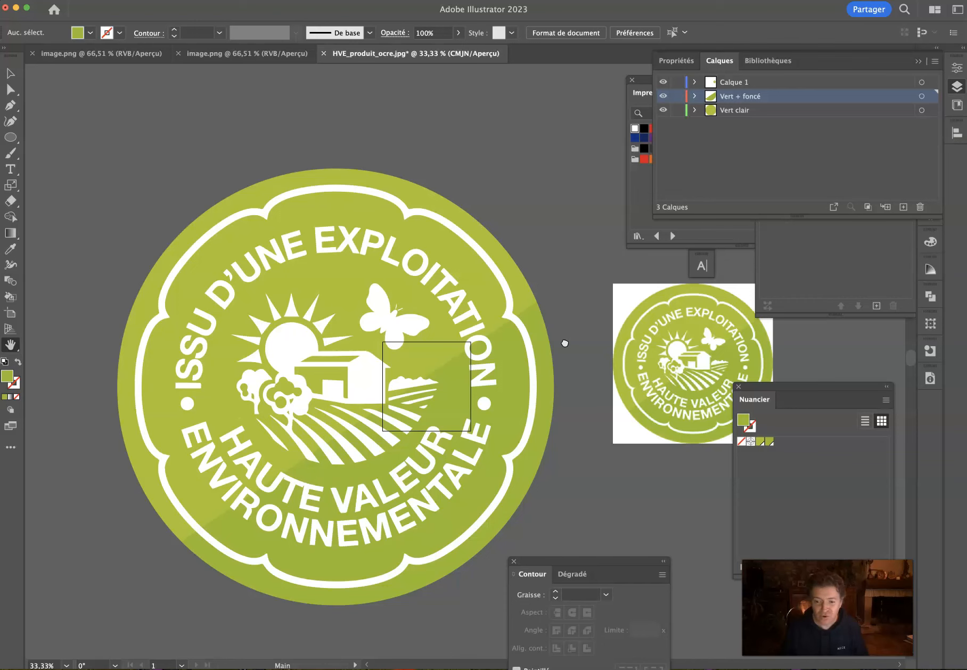
{"action": "key", "text": "super+plus"}
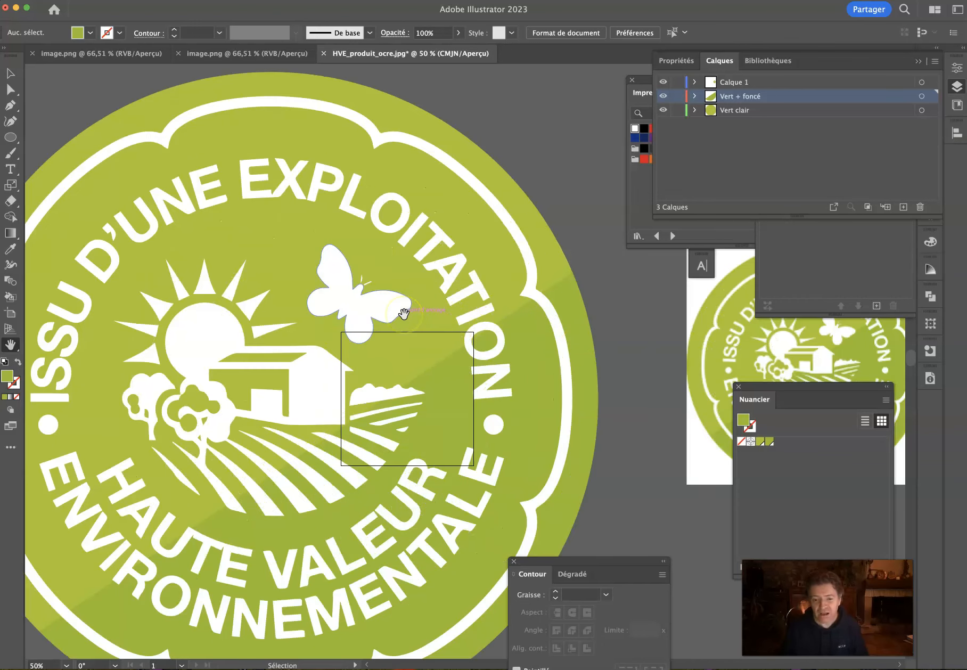
{"action": "left_click_drag", "start_coordinate": [373, 320], "coordinate": [404, 277]}
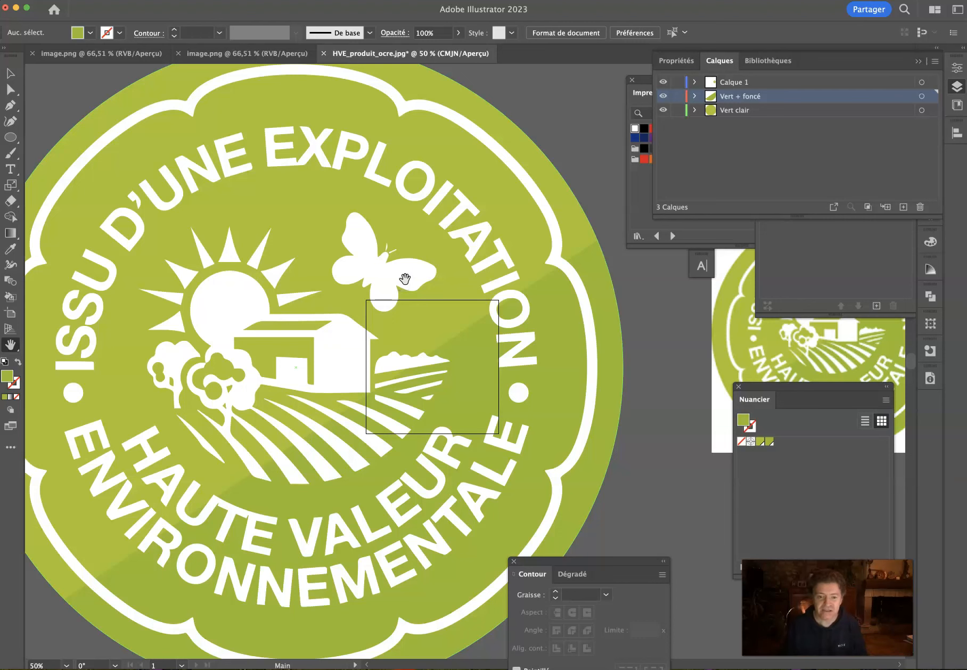
{"action": "key", "text": "super+minus"}
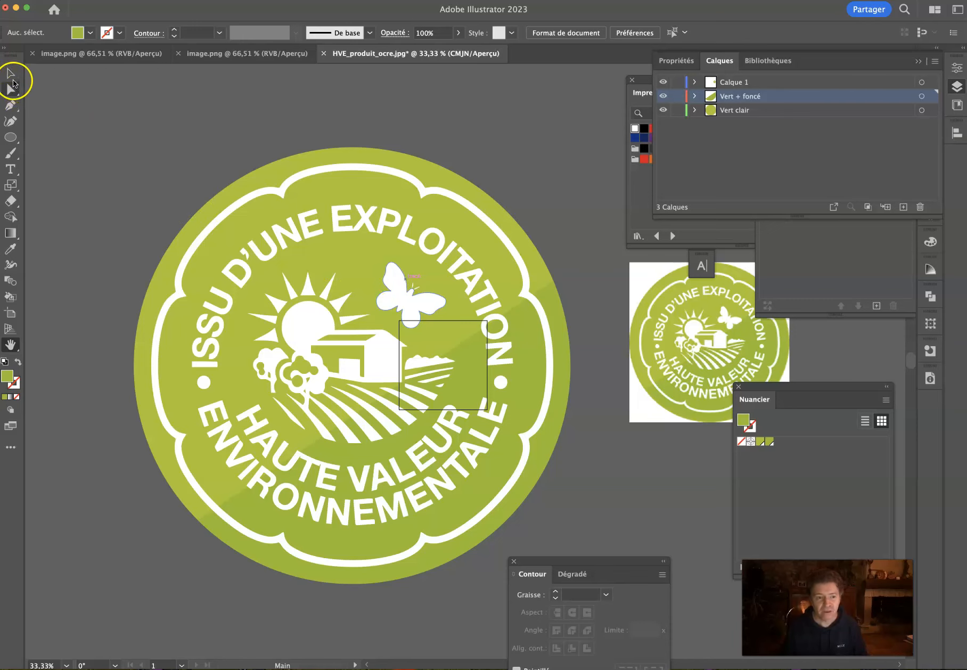
Step: Resize the artboard to fit the bounds of all the artwork, including the reference image
{"action": "double_click", "coordinate": [10, 313]}
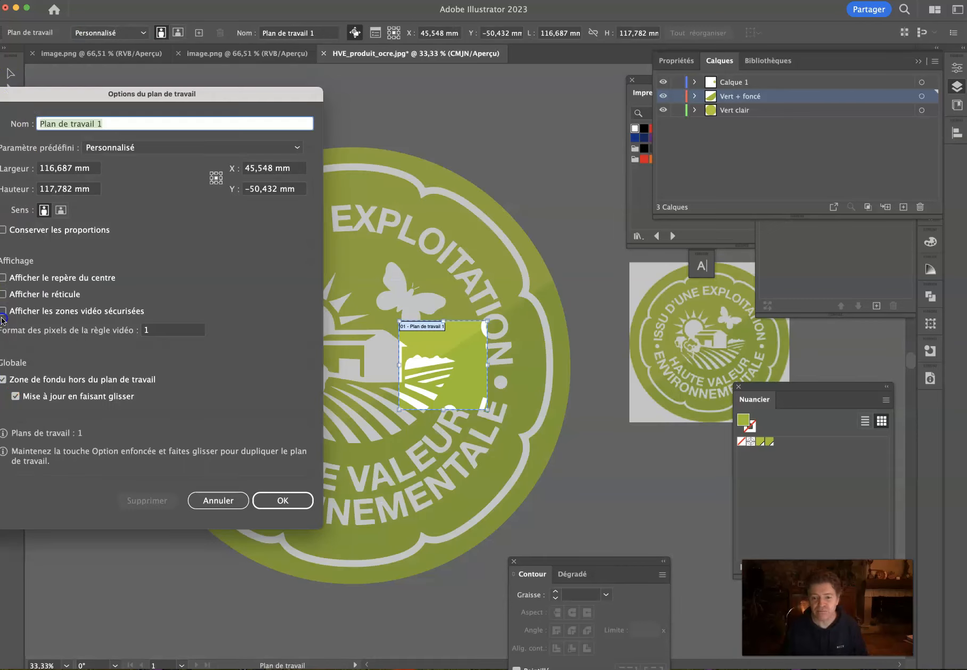
{"action": "left_click", "coordinate": [116, 147]}
{"action": "left_click", "coordinate": [162, 180]}
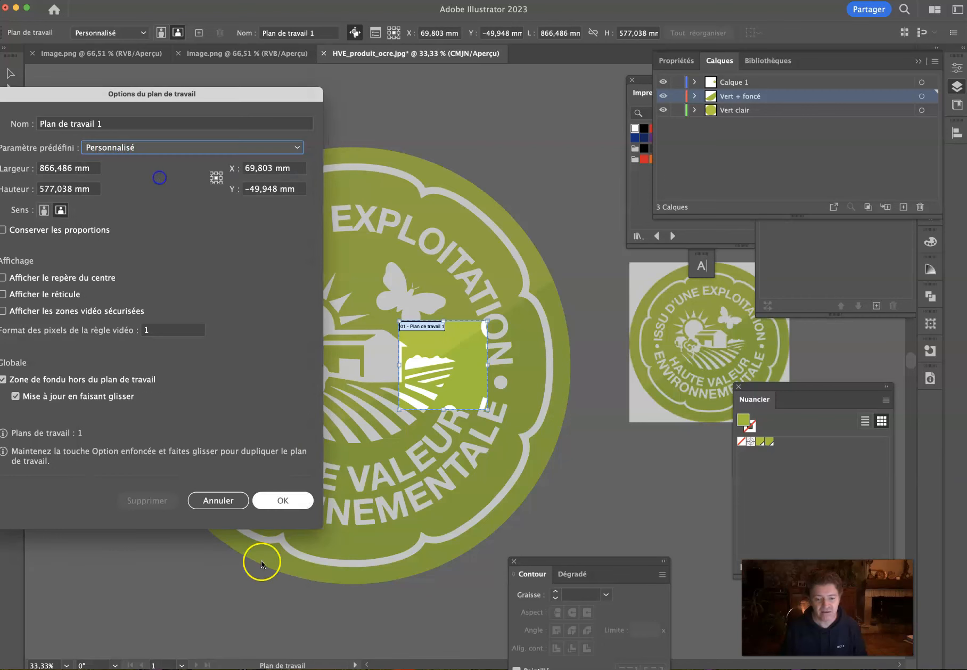
{"action": "left_click", "coordinate": [283, 500]}
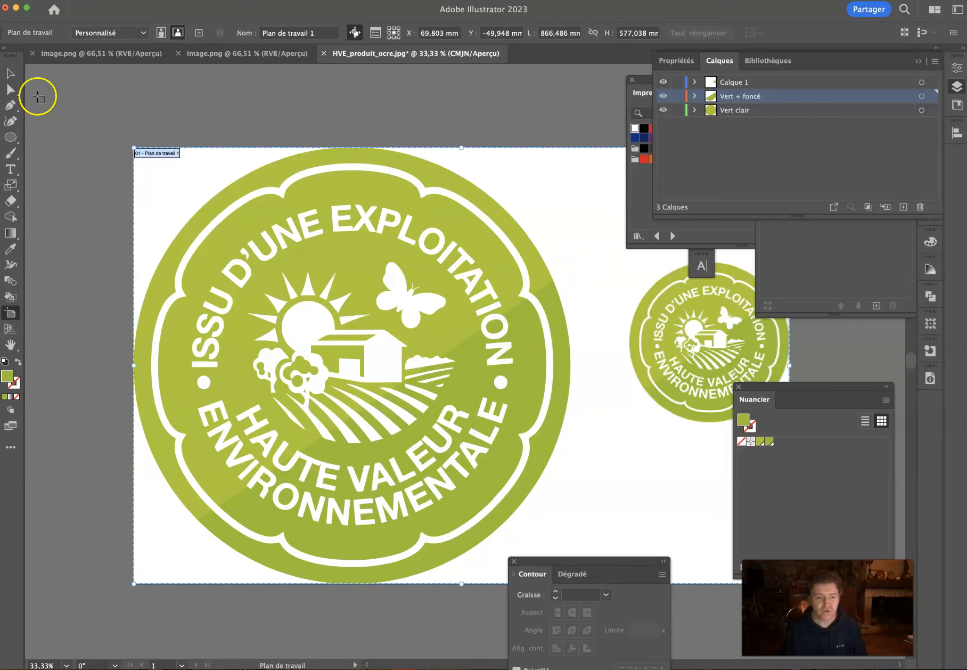
{"action": "left_click", "coordinate": [10, 73]}
{"action": "key", "text": "super+minus"}
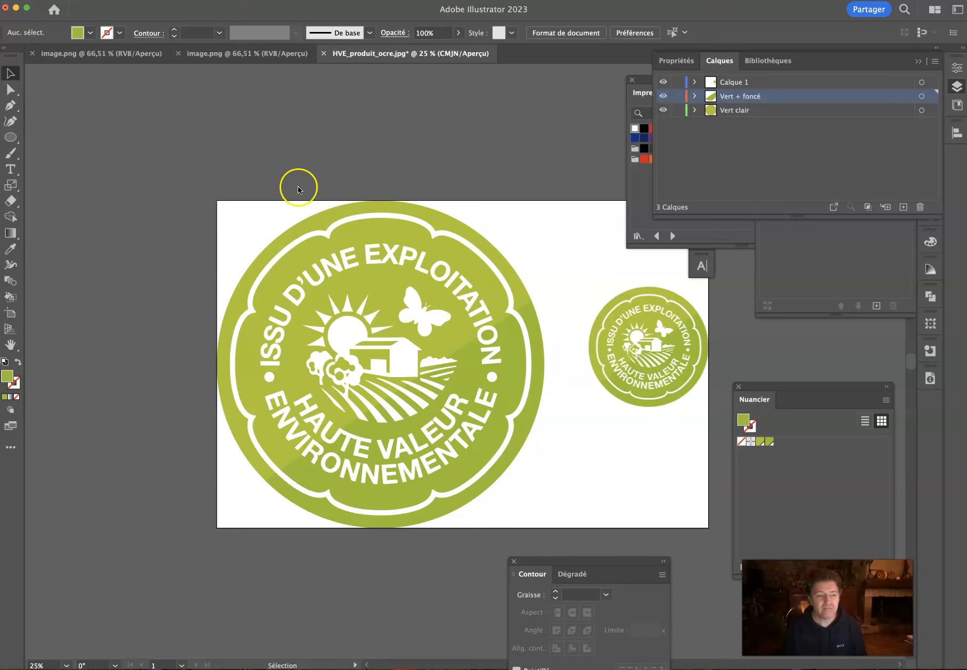
Step: Save the document as HVE3 logo vectoriel.ai in Adobe Illustrator format in the Bureau folder
{"action": "key", "text": "super+shift+s"}
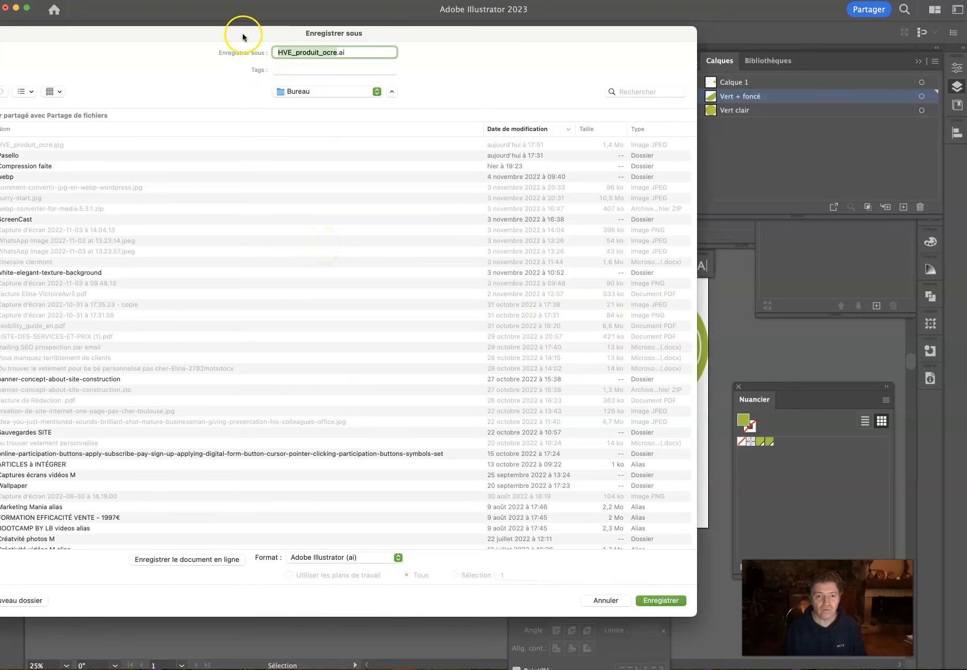
{"action": "left_click_drag", "start_coordinate": [244, 32], "coordinate": [375, 35]}
{"action": "left_click", "coordinate": [407, 56]}
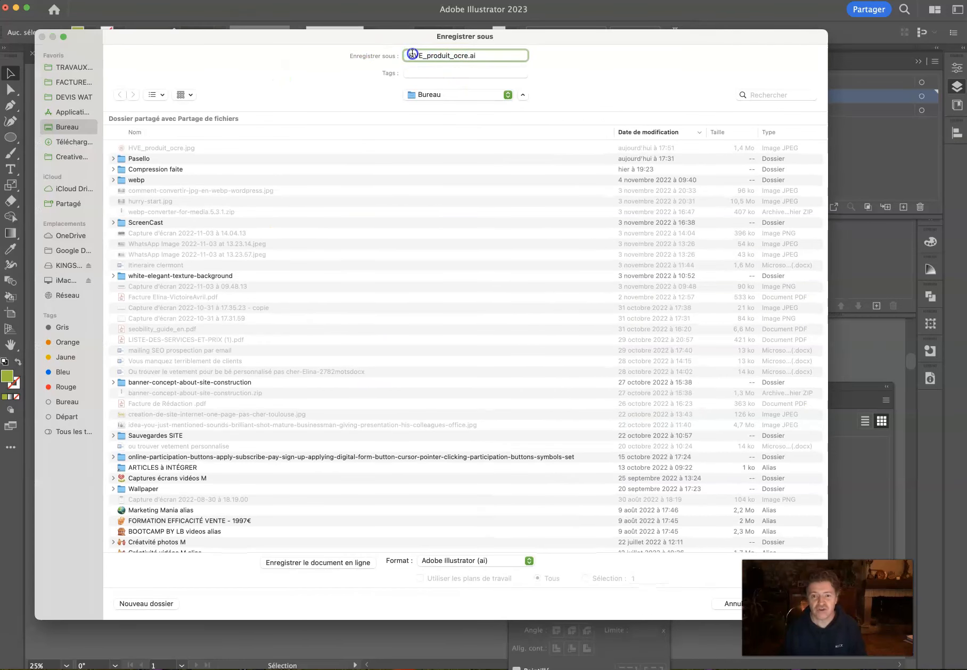
{"action": "double_click", "coordinate": [436, 56]}
{"action": "key", "text": "Right"}
{"action": "key", "text": "BackSpace"}
{"action": "key", "text": "BackSpace"}
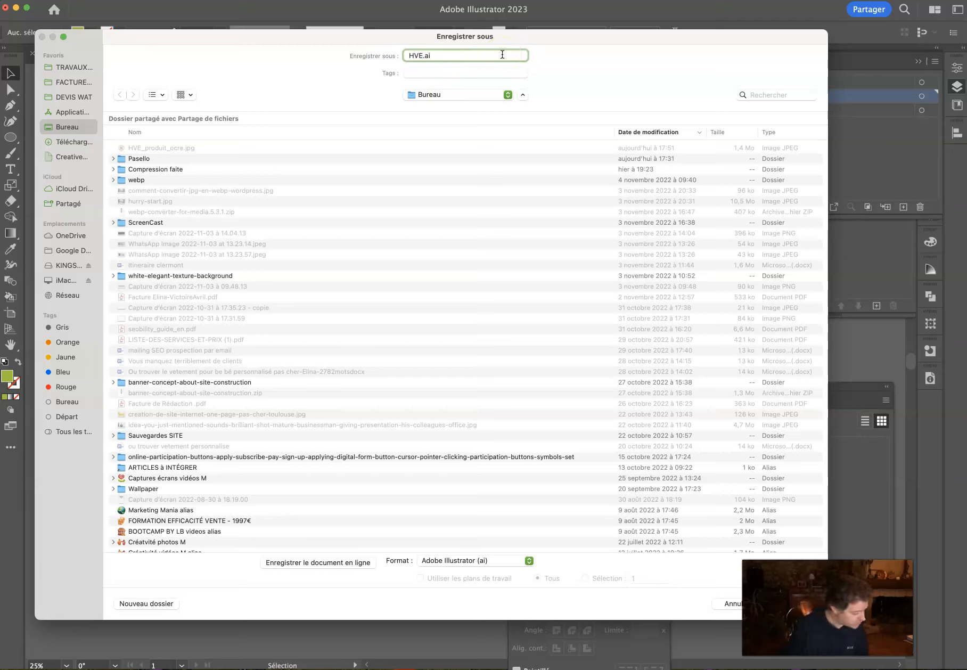
{"action": "type", "text": "3 logo vectoriel"}
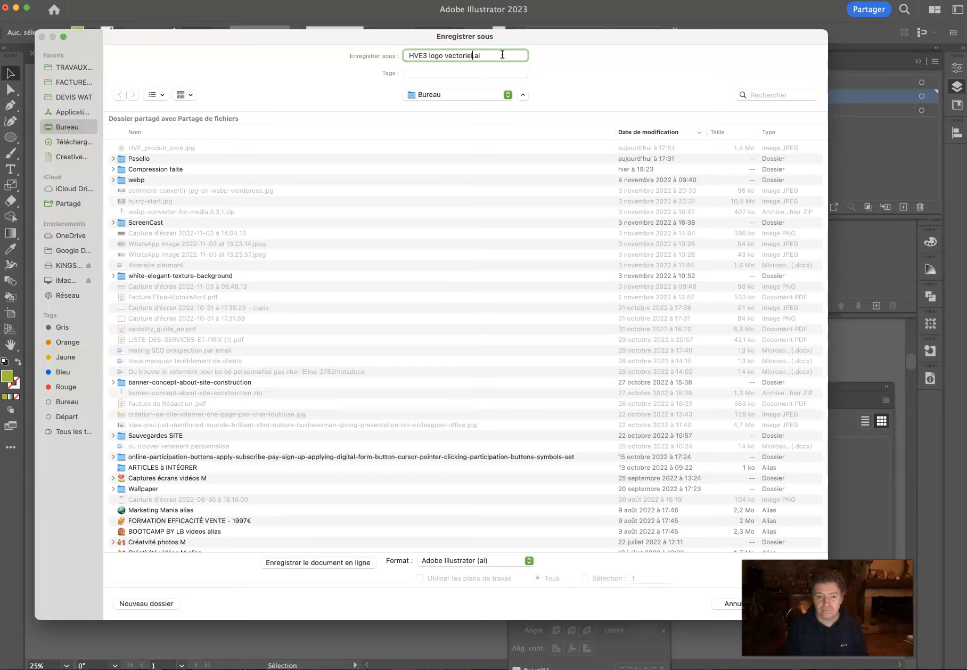
{"action": "key", "text": "Return"}
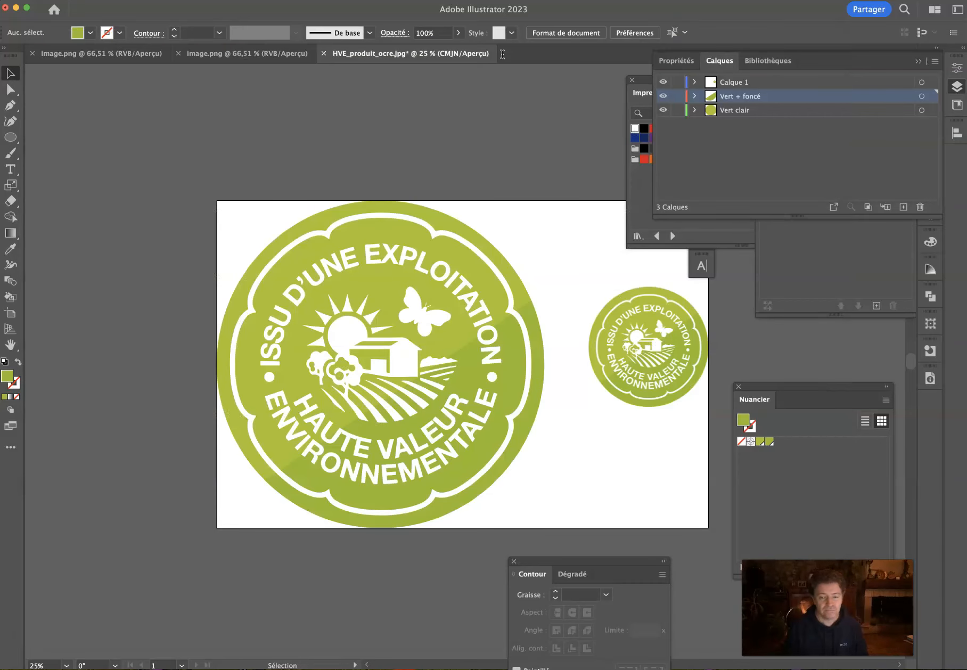